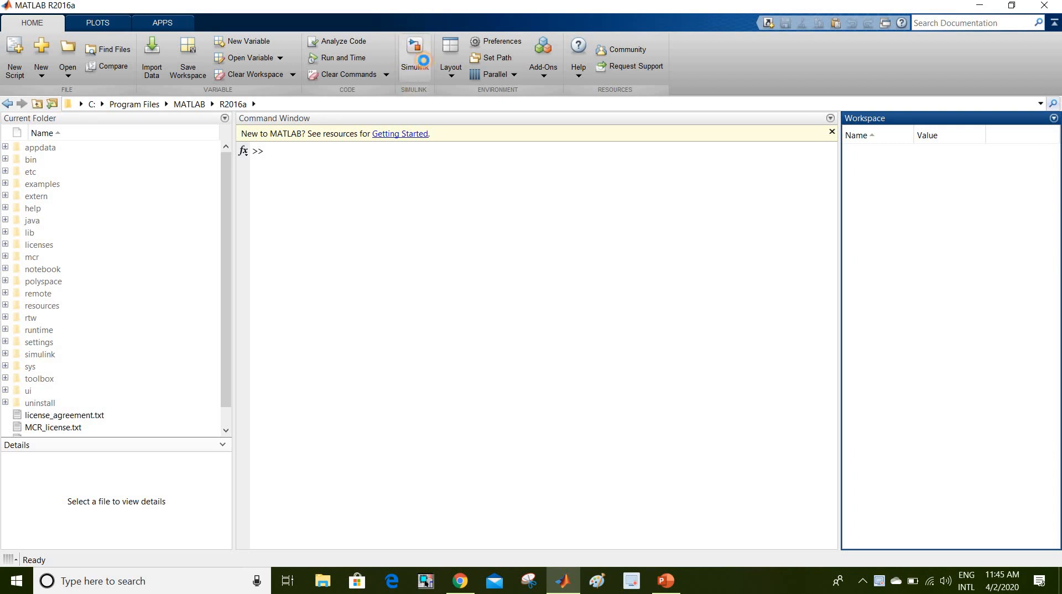
- Launch Simulink from the MATLAB Home ribbon to bring up its Start Page
{"action": "left_click", "coordinate": [424, 62]}
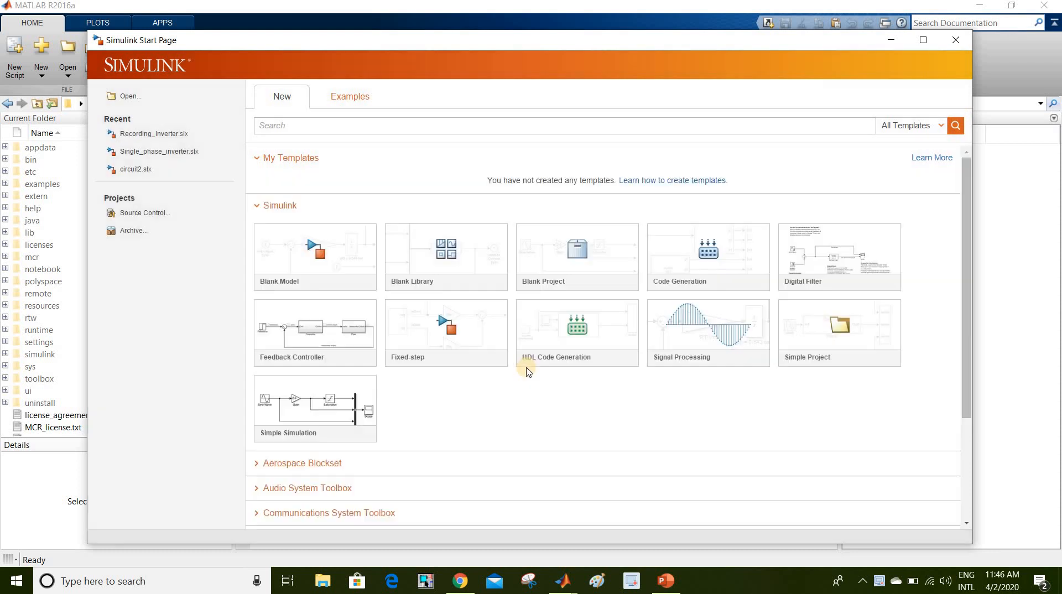
- Create a Blank Model and maximize the untitled model window
{"action": "left_click", "coordinate": [334, 252]}
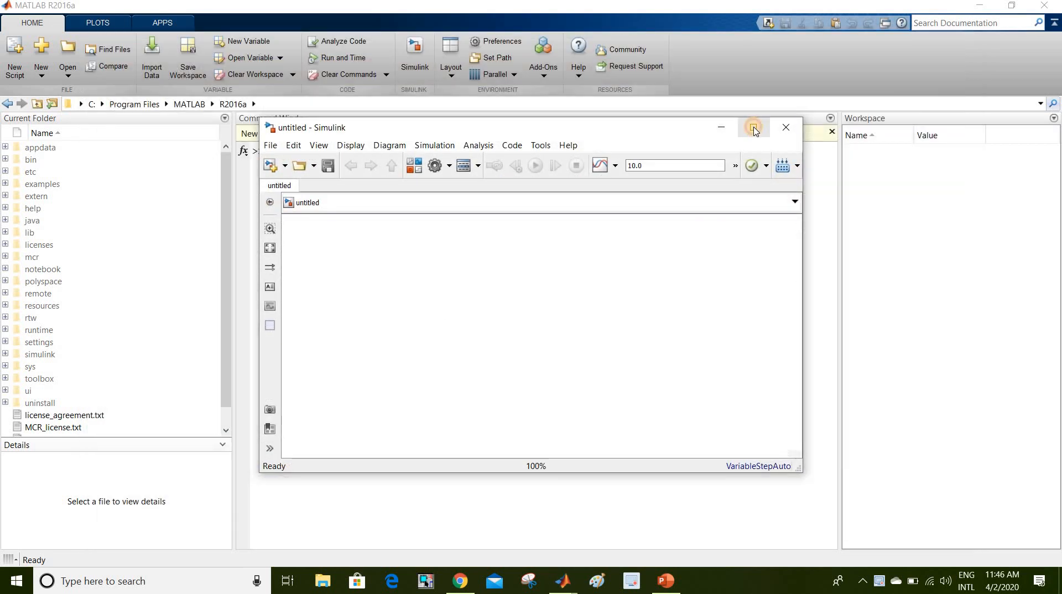
{"action": "left_click", "coordinate": [755, 129]}
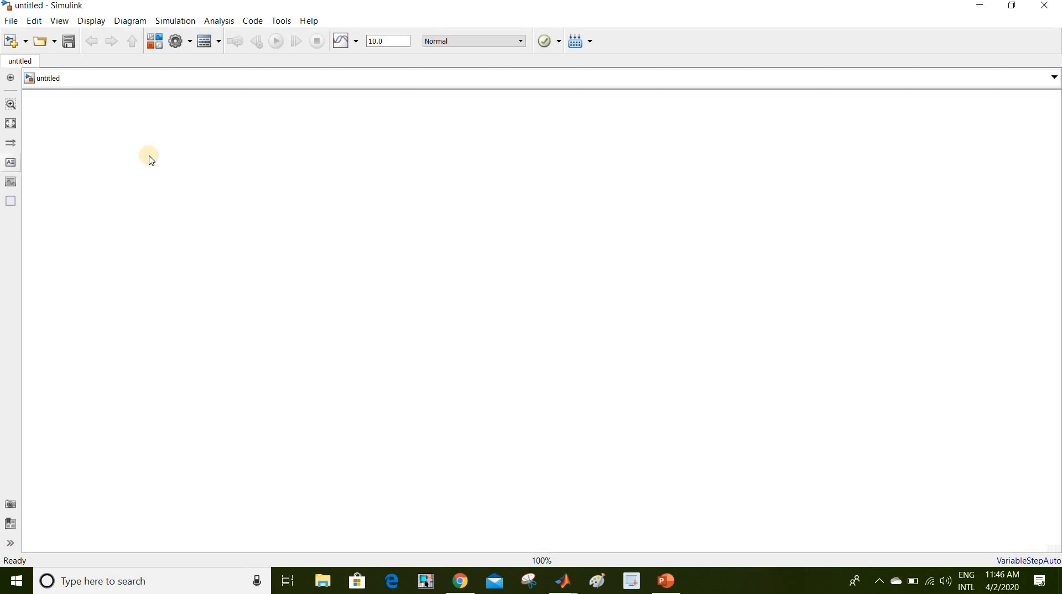
- Open the Simulink Library Browser and dock it along the left side of the model
{"action": "left_click", "coordinate": [158, 46]}
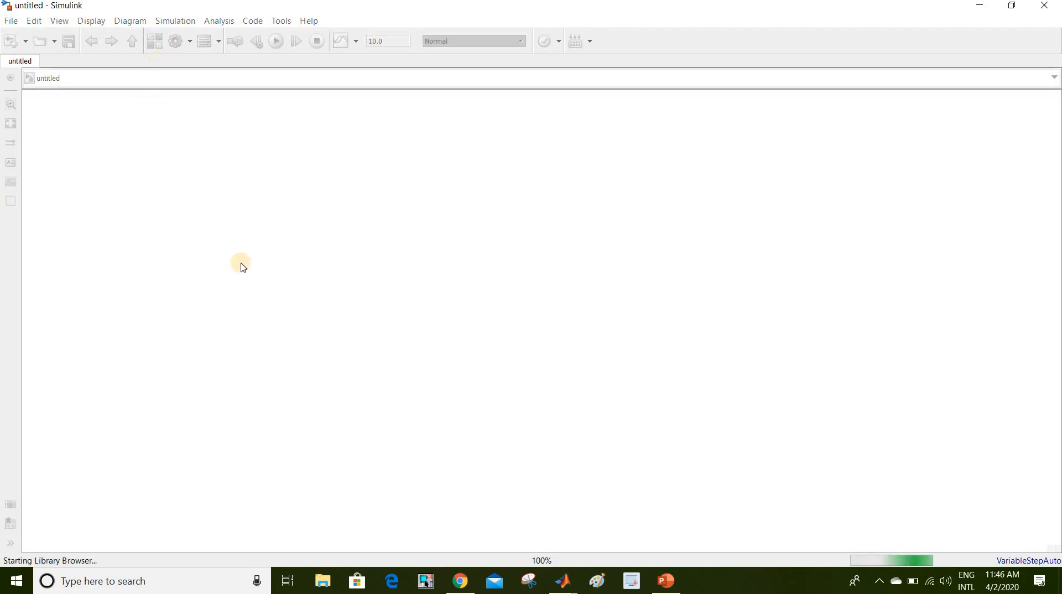
{"action": "left_click_drag", "start_coordinate": [520, 110], "coordinate": [144, 119]}
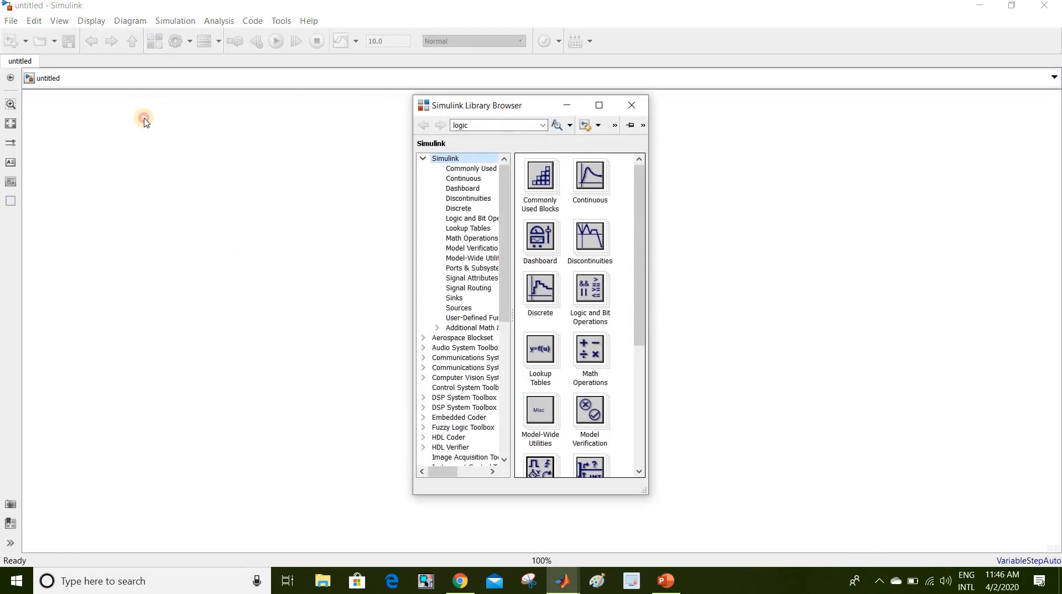
{"action": "left_click_drag", "start_coordinate": [119, 82], "coordinate": [116, 80]}
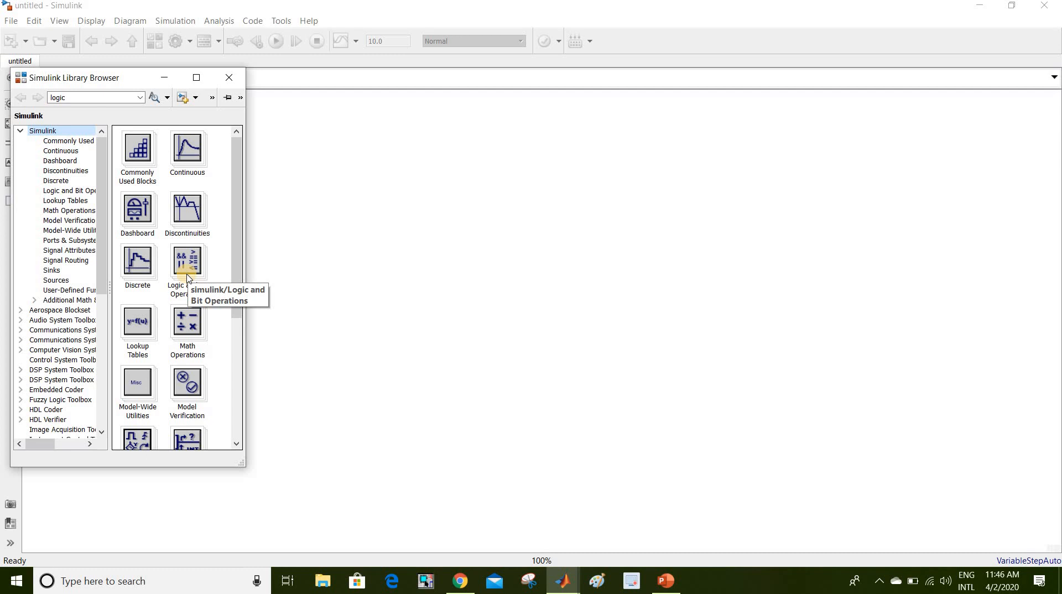
{"action": "left_click", "coordinate": [660, 588]}
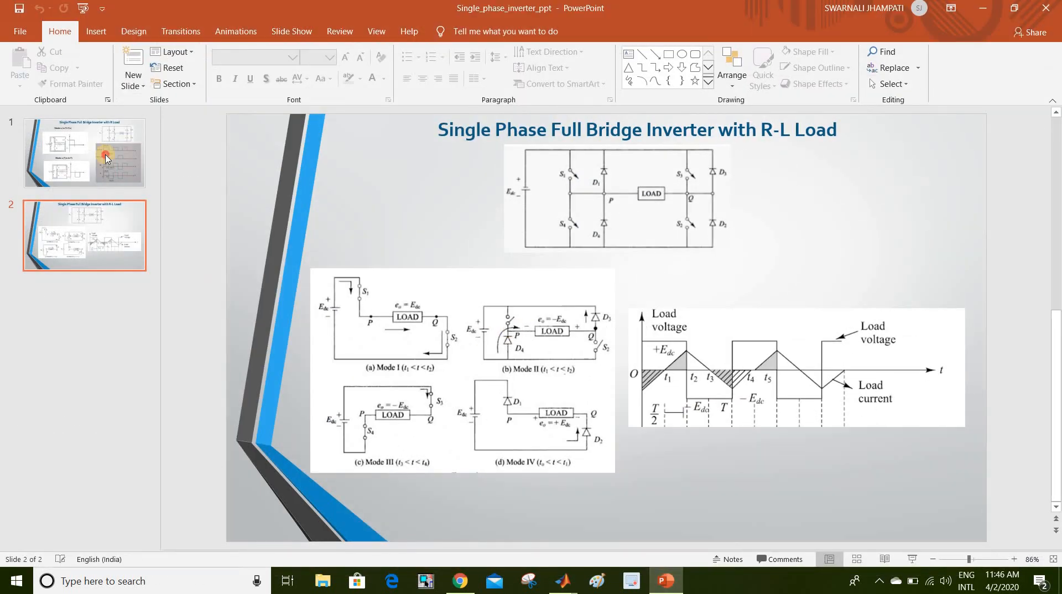
{"action": "left_click", "coordinate": [104, 154]}
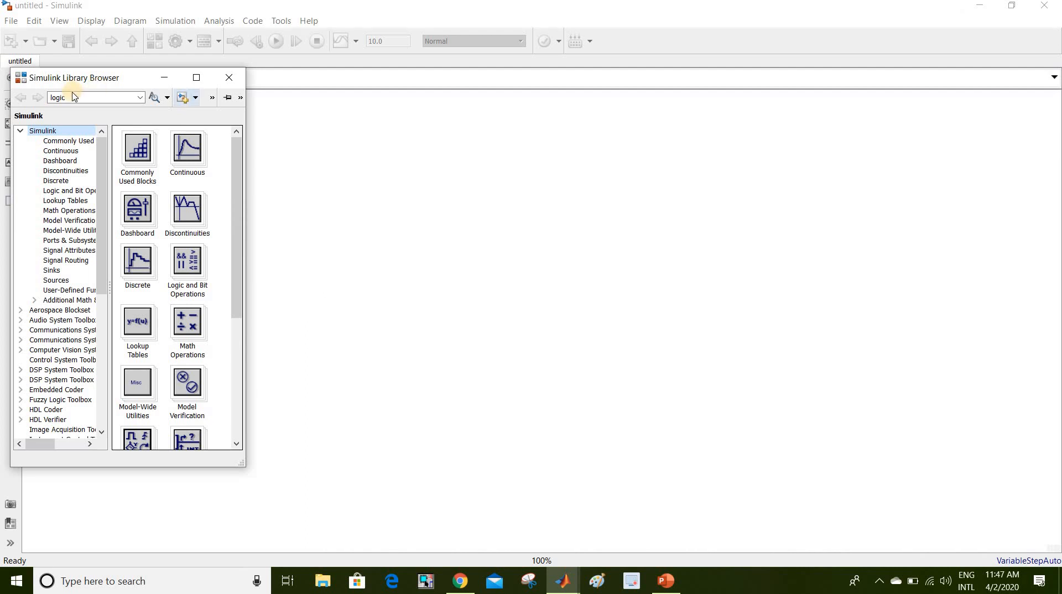
{"action": "left_click", "coordinate": [77, 100]}
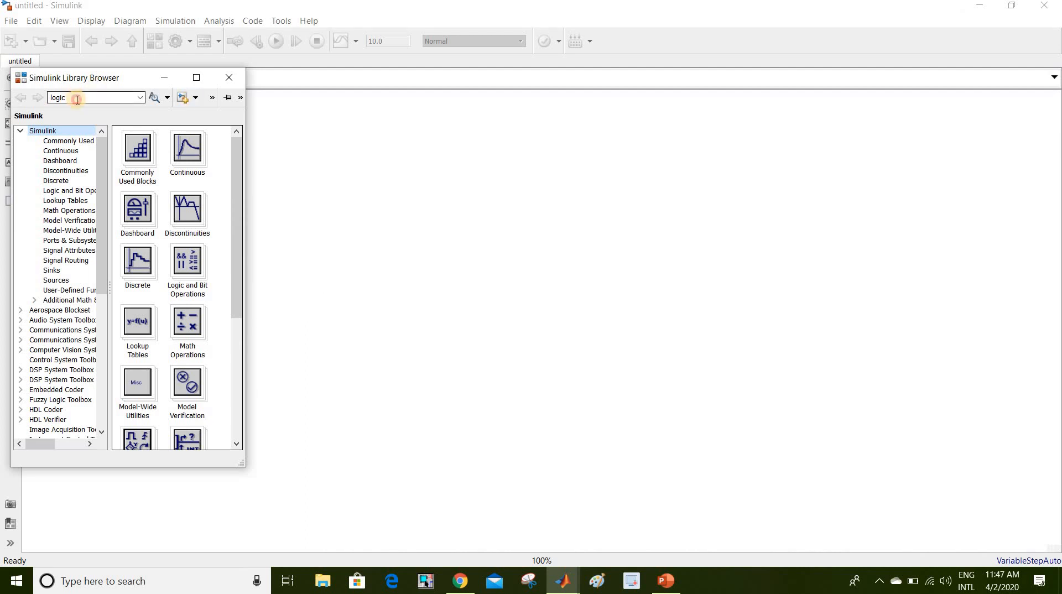
- Search the library for 'dc voltage source' and add the DC Voltage Source block to model untitled
{"action": "double_click", "coordinate": [78, 100]}
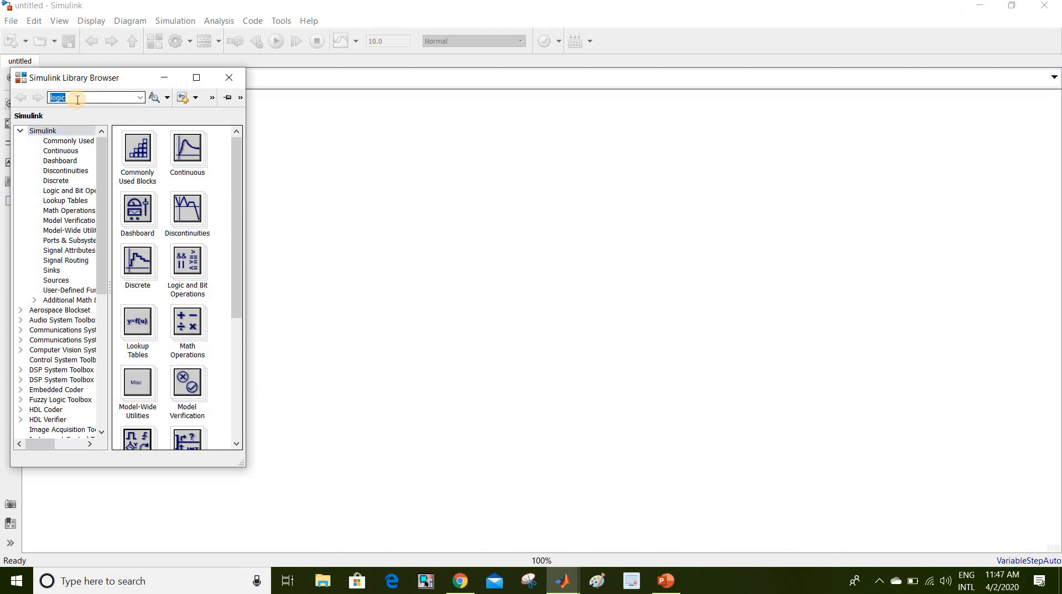
{"action": "type", "text": "do"}
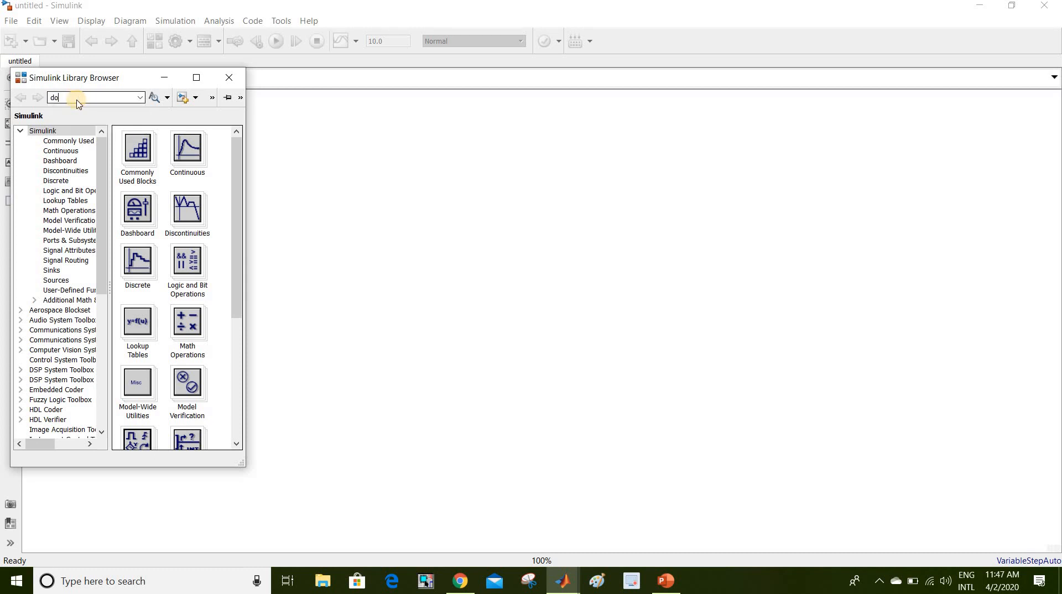
{"action": "key", "text": "BackSpace"}
{"action": "type", "text": "c voltage"}
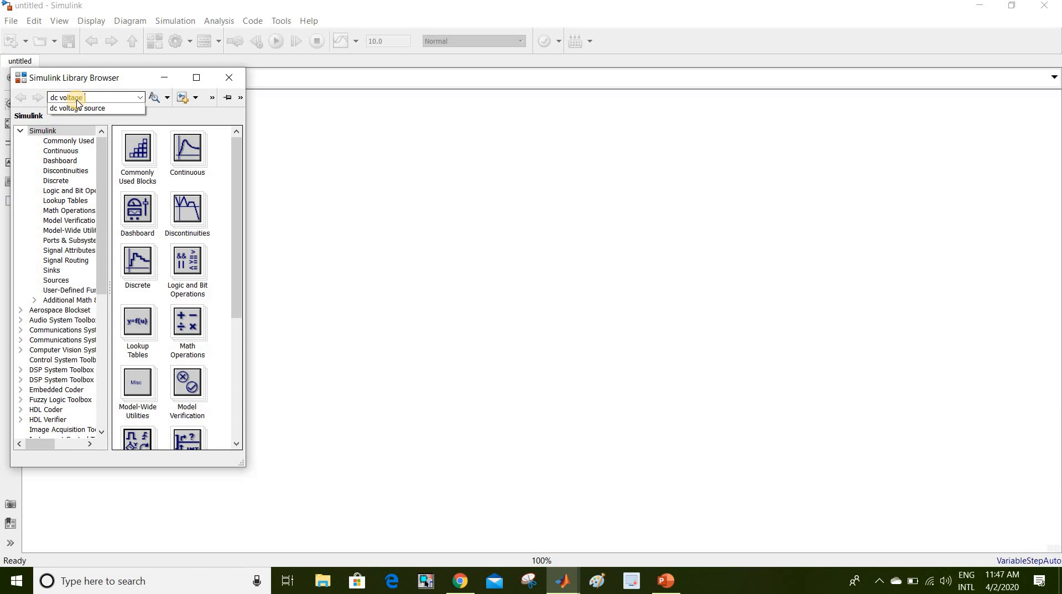
{"action": "left_click", "coordinate": [80, 116]}
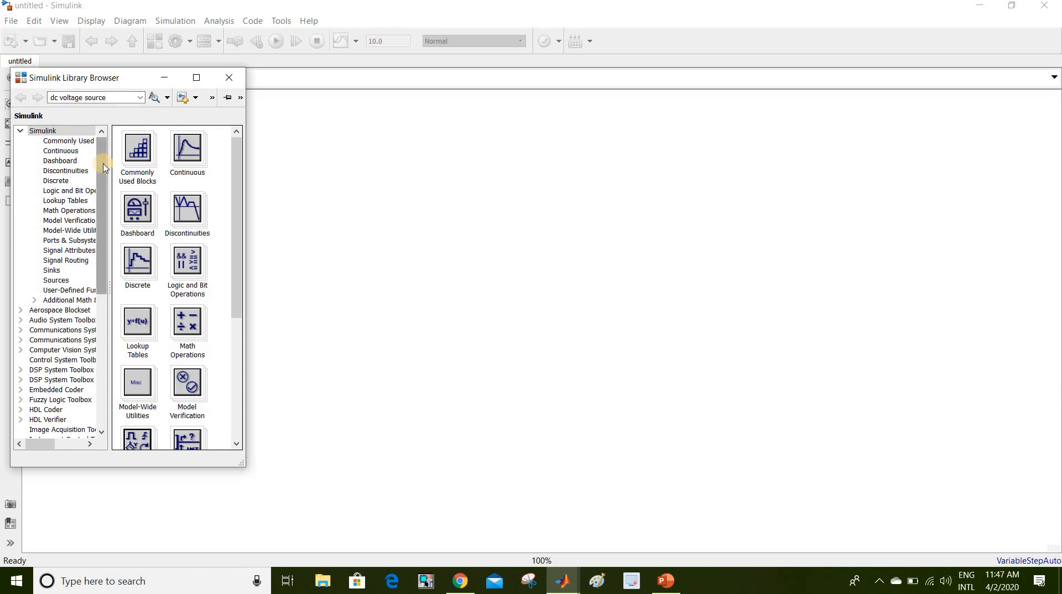
{"action": "key", "text": "Return"}
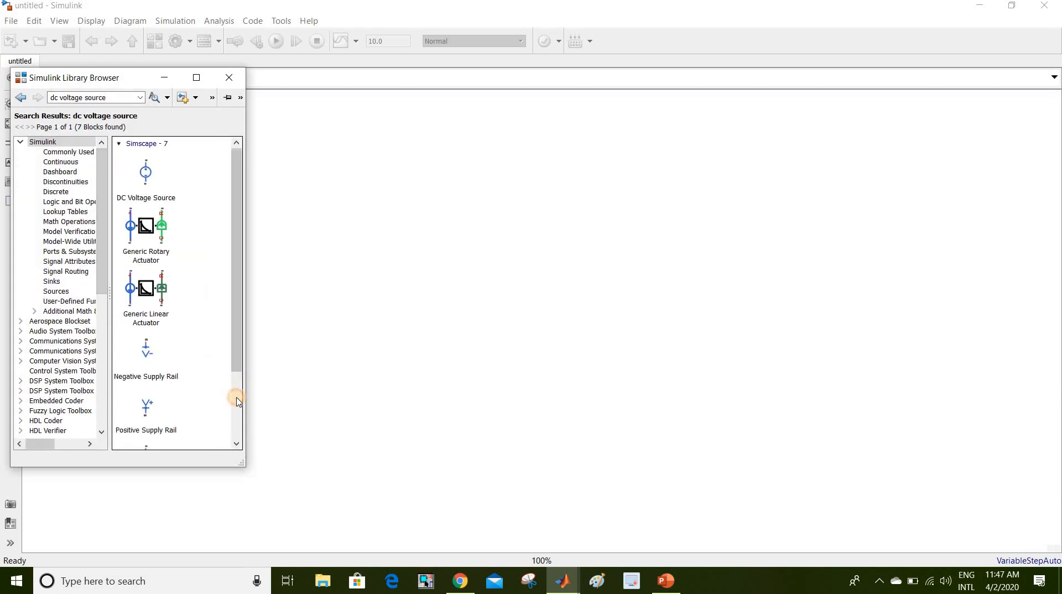
{"action": "scroll", "coordinate": [148, 431], "scroll_direction": "down", "scroll_amount": 3}
{"action": "left_click", "coordinate": [142, 428]}
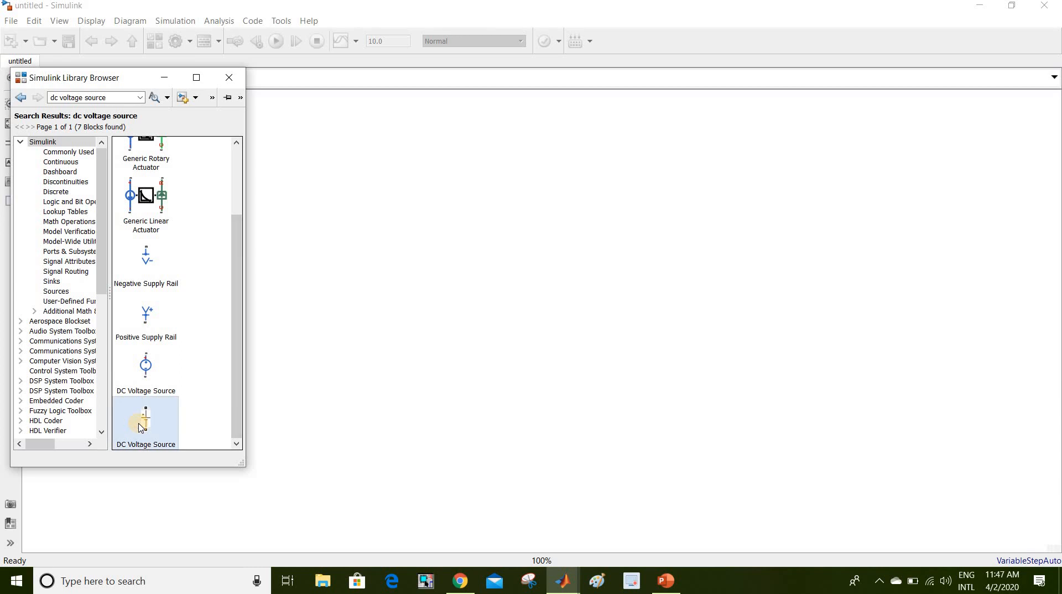
{"action": "right_click", "coordinate": [142, 429]}
{"action": "left_click", "coordinate": [168, 434]}
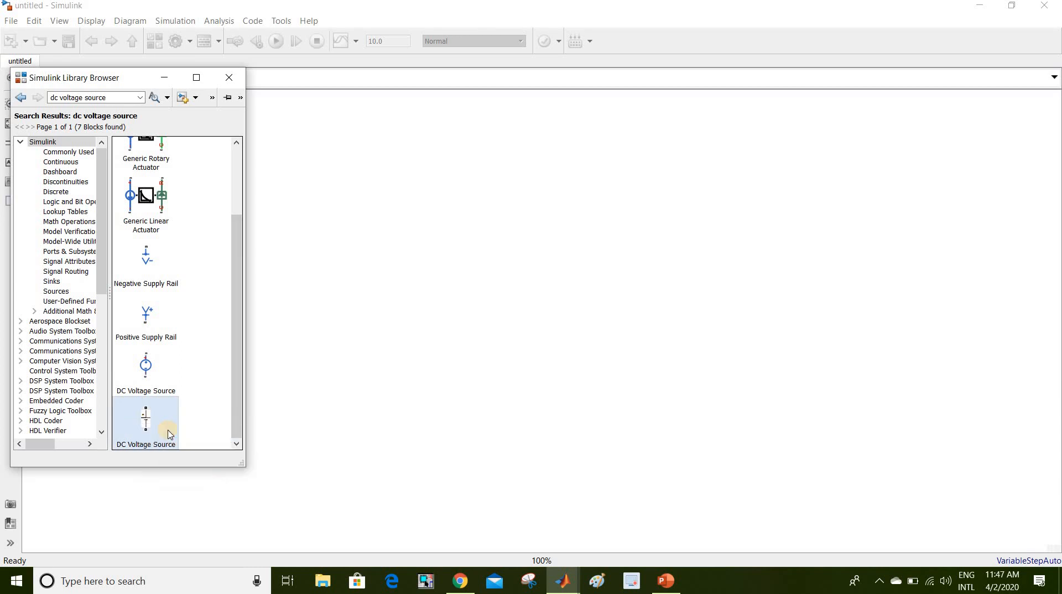
{"action": "left_click", "coordinate": [98, 97]}
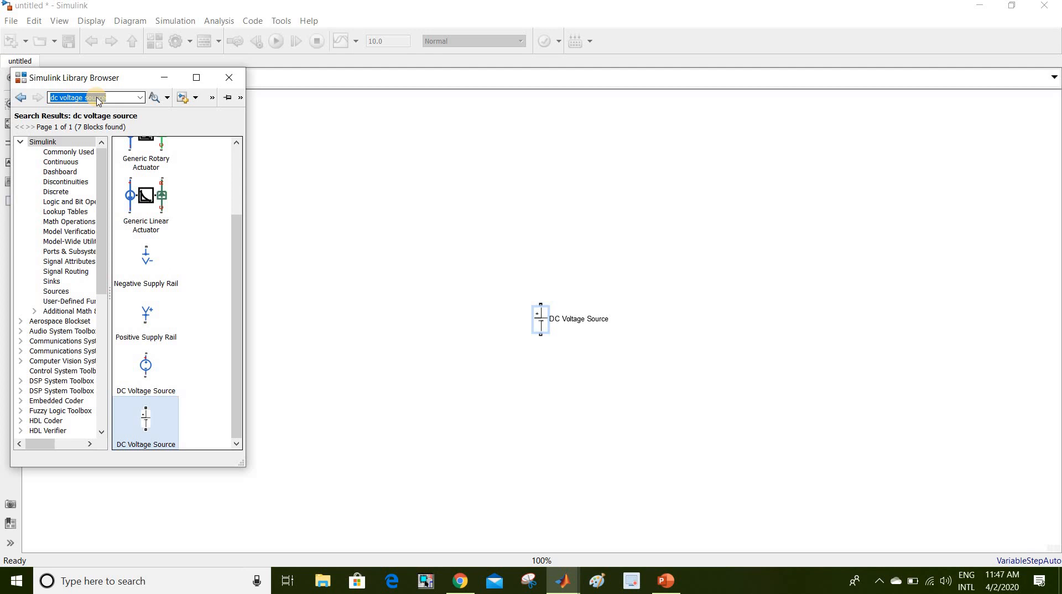
- Search the library for 'igbt' and add the IGBT/Diode block to the model
{"action": "type", "text": "igbt"}
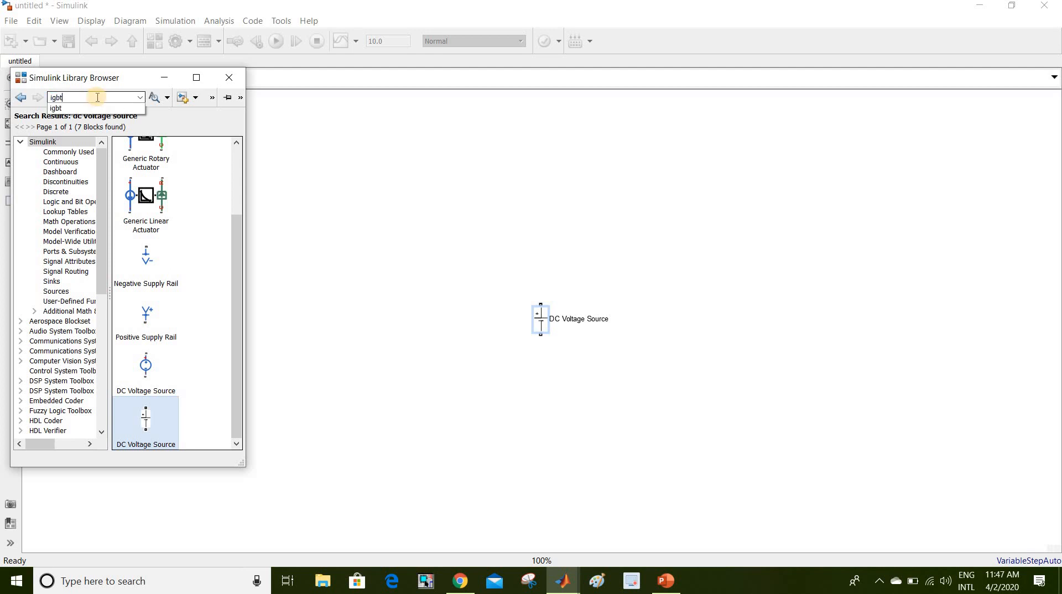
{"action": "key", "text": "Return"}
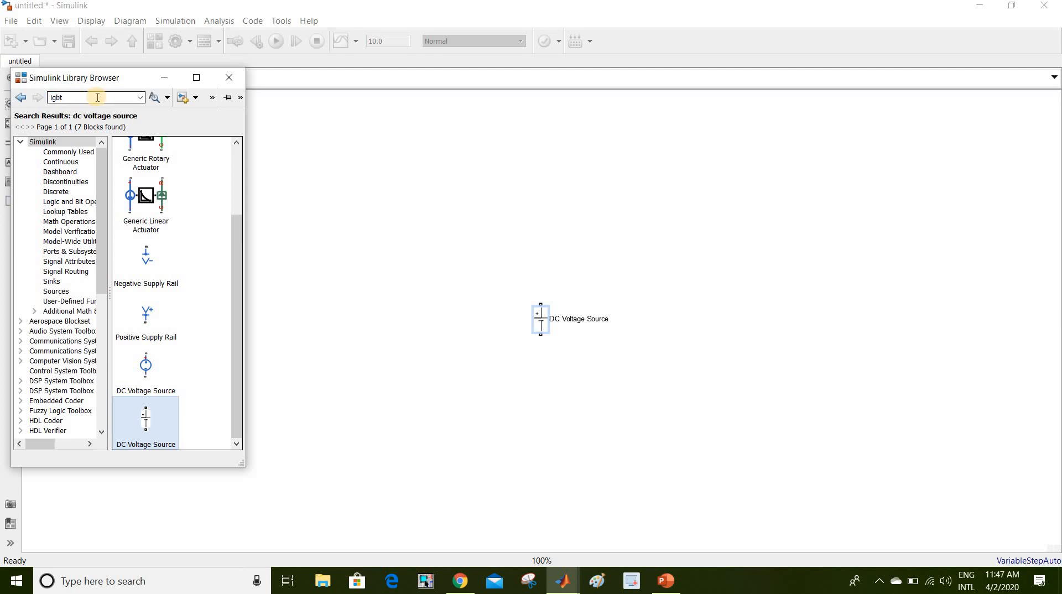
{"action": "left_click", "coordinate": [236, 286]}
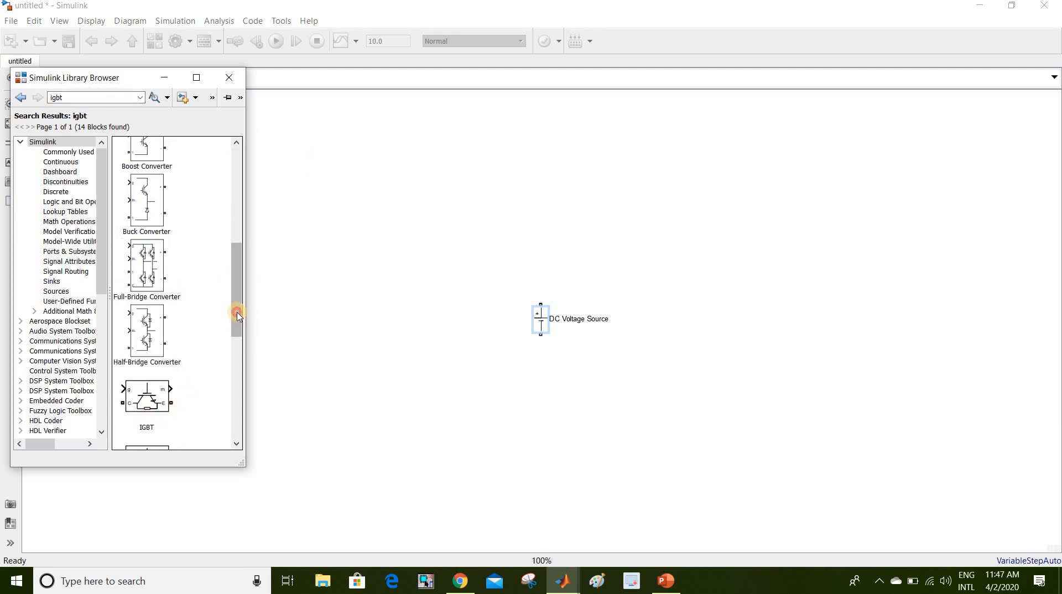
{"action": "left_click", "coordinate": [239, 369]}
{"action": "left_click", "coordinate": [148, 287]}
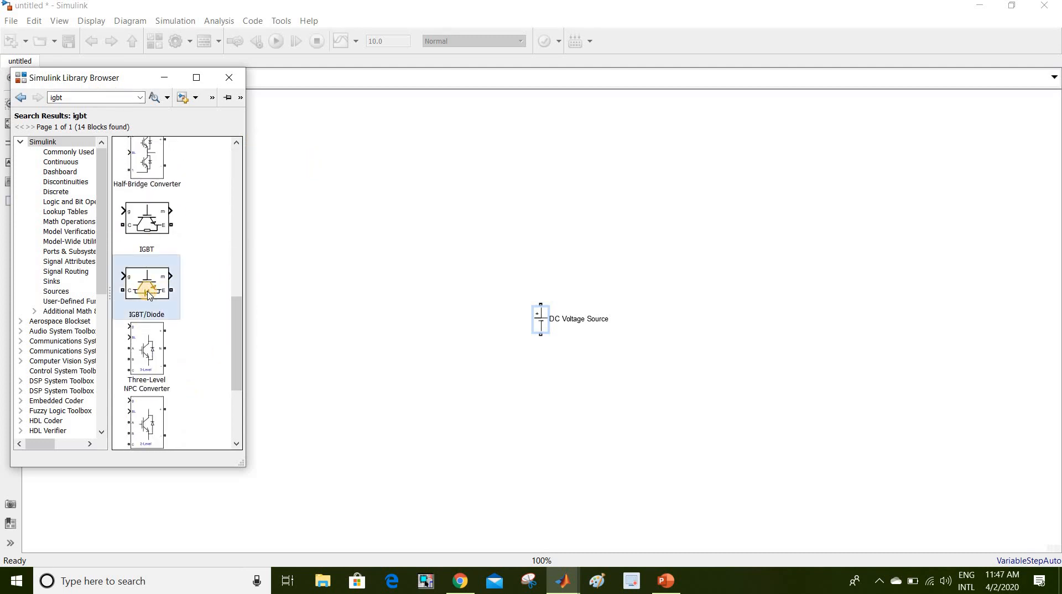
{"action": "right_click", "coordinate": [149, 295]}
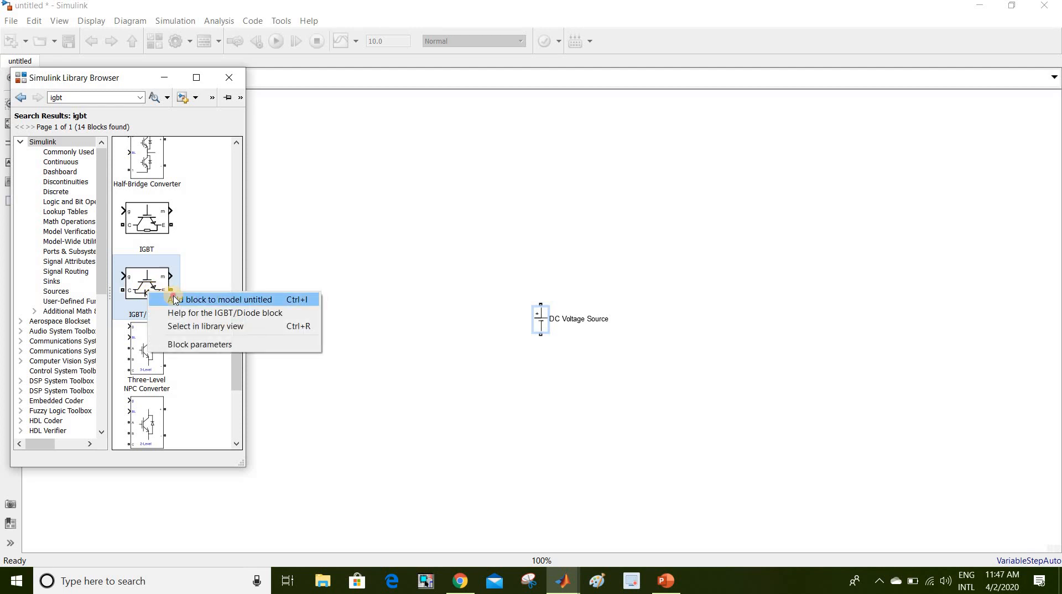
{"action": "left_click", "coordinate": [175, 300]}
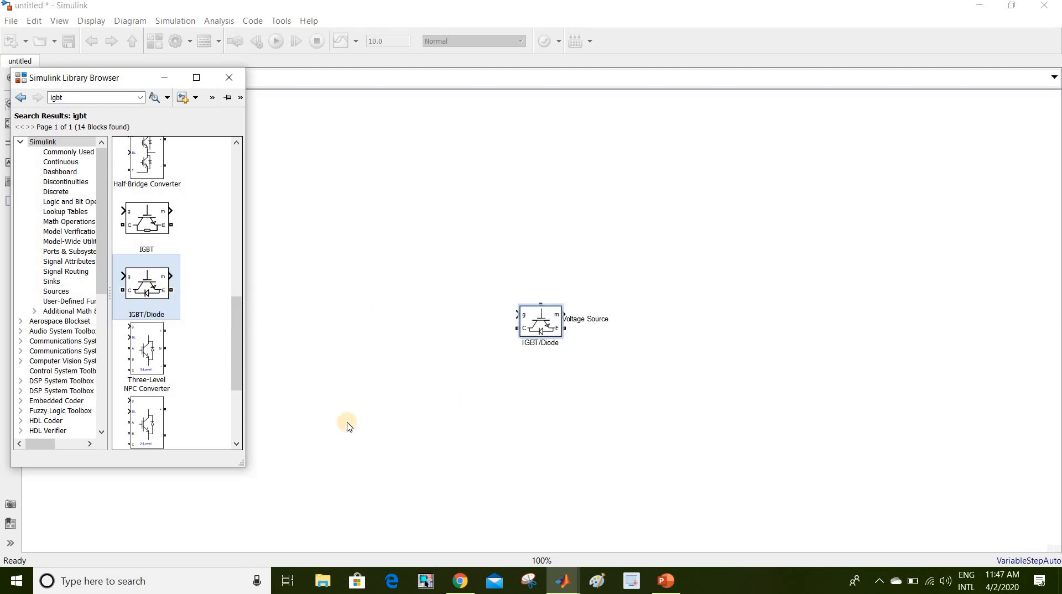
- Search for 'series rlc branch' and add the Series RLC Branch block to the model
{"action": "left_click", "coordinate": [109, 97]}
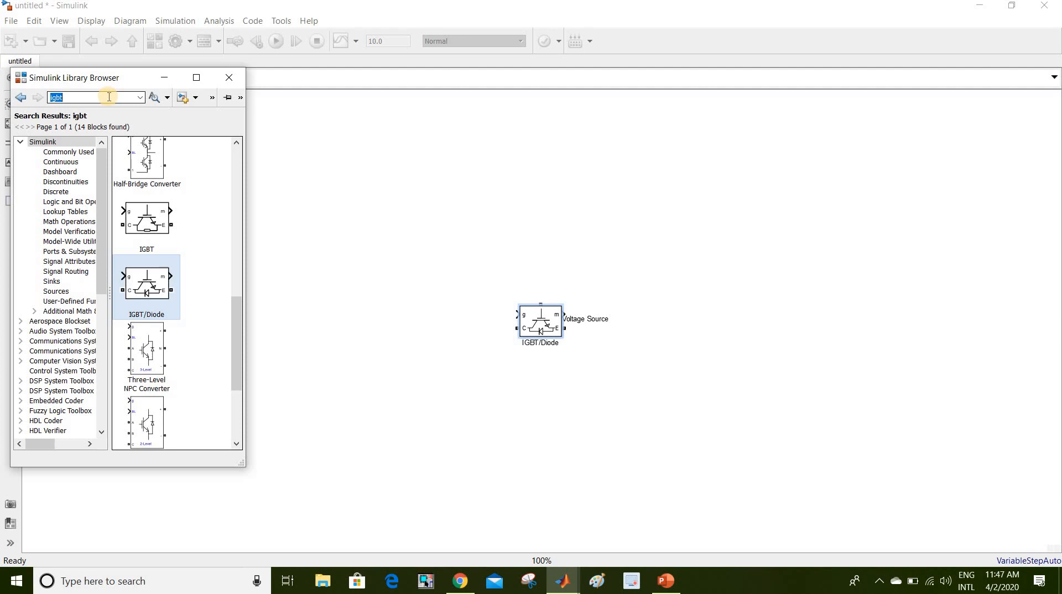
{"action": "type", "text": "se"}
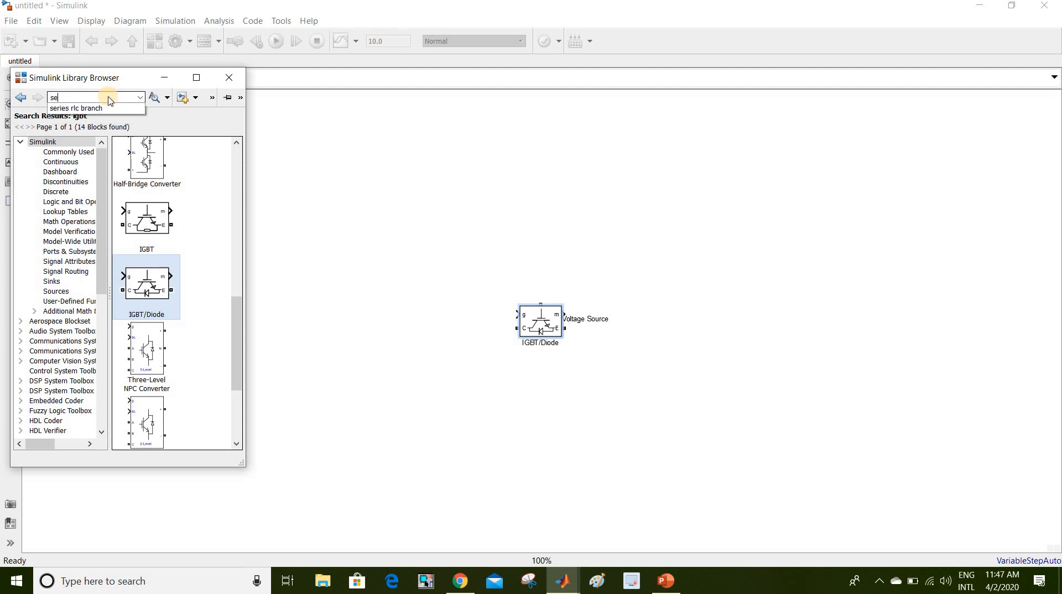
{"action": "left_click", "coordinate": [113, 109]}
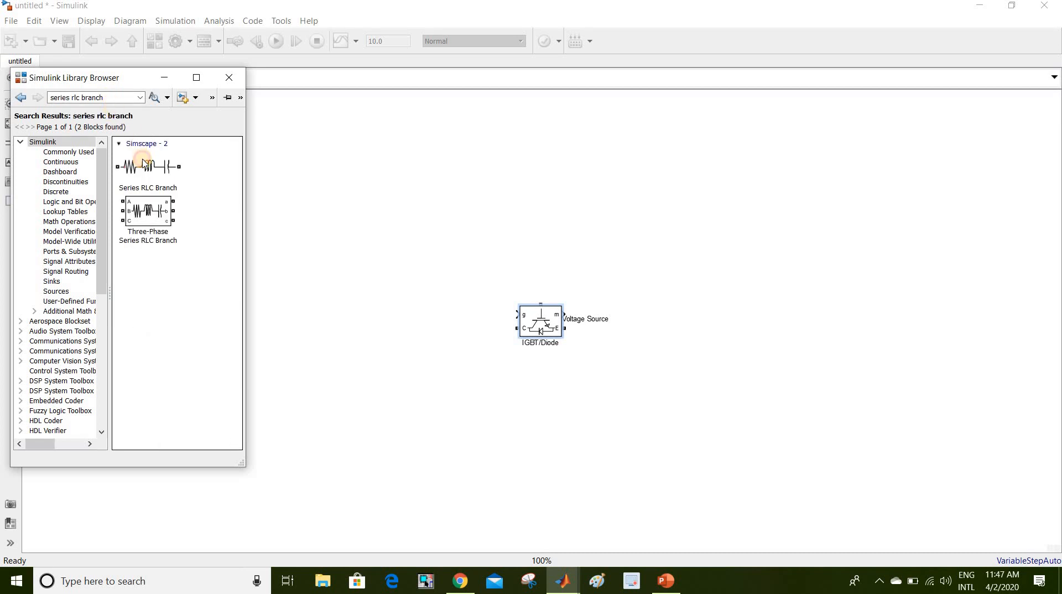
{"action": "left_click", "coordinate": [144, 163]}
{"action": "right_click", "coordinate": [144, 162]}
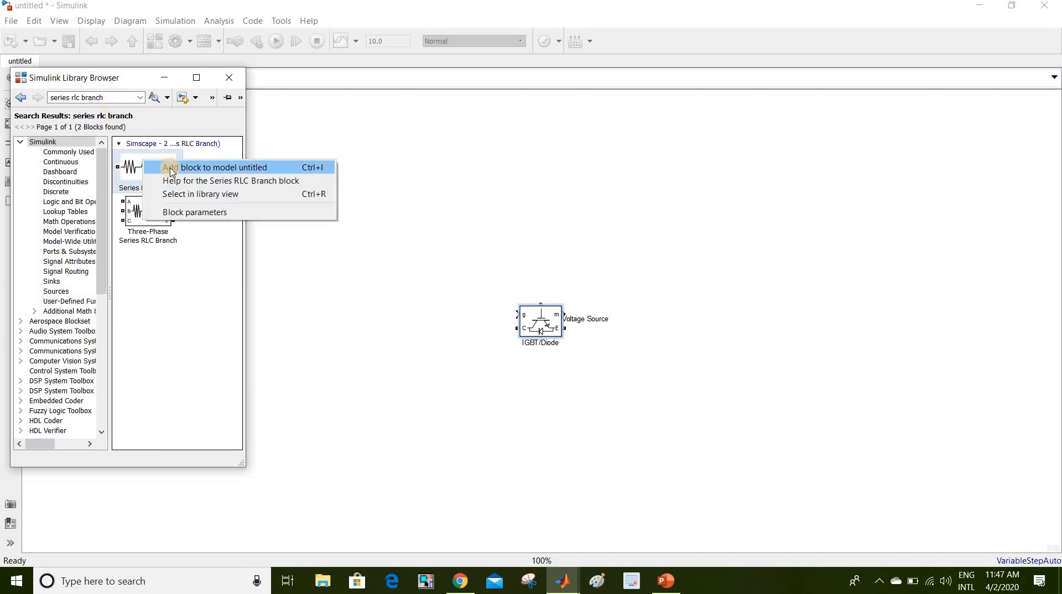
{"action": "left_click", "coordinate": [172, 168]}
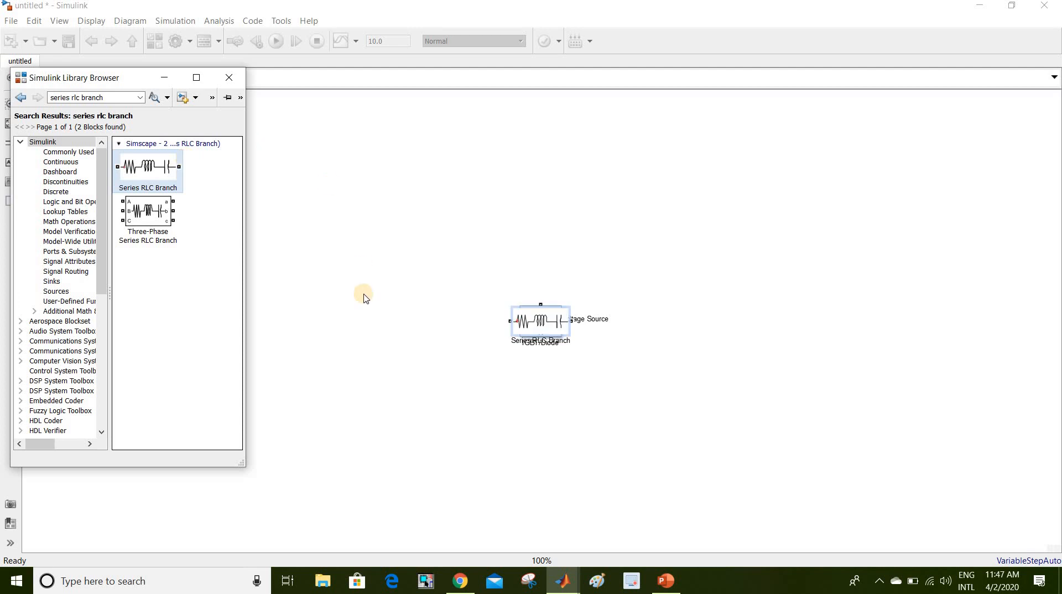
{"action": "triple_click", "coordinate": [110, 99]}
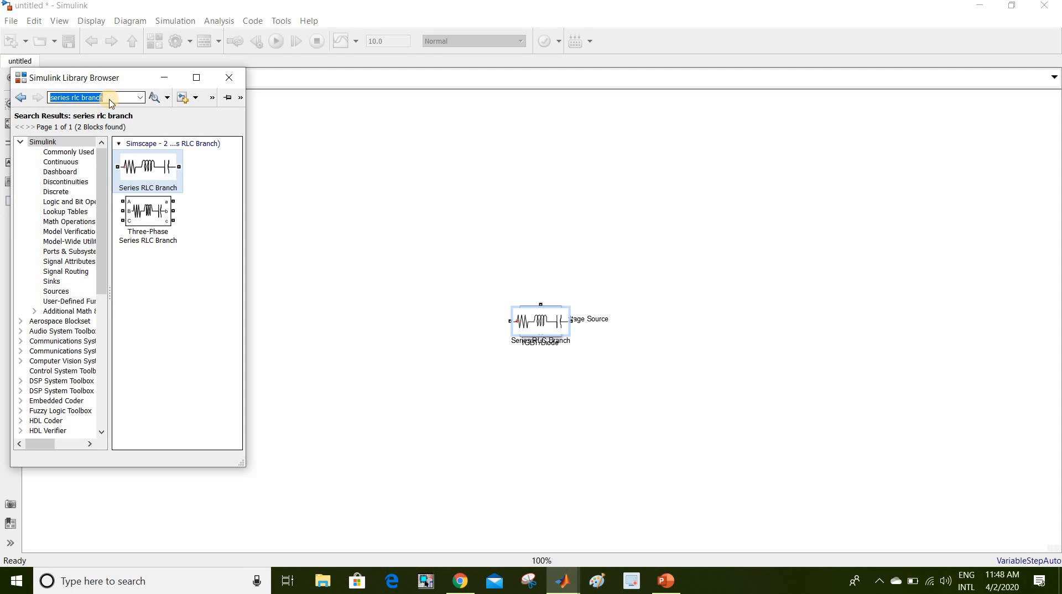
- Search for 'powergui' and add the powergui block to the model
{"action": "type", "text": "power"}
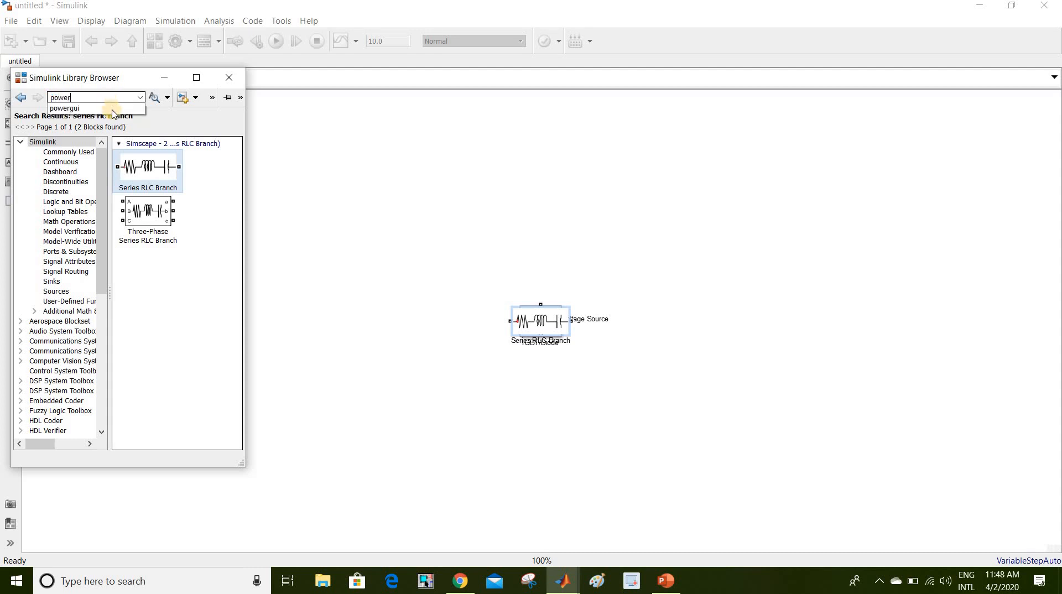
{"action": "left_click", "coordinate": [114, 110]}
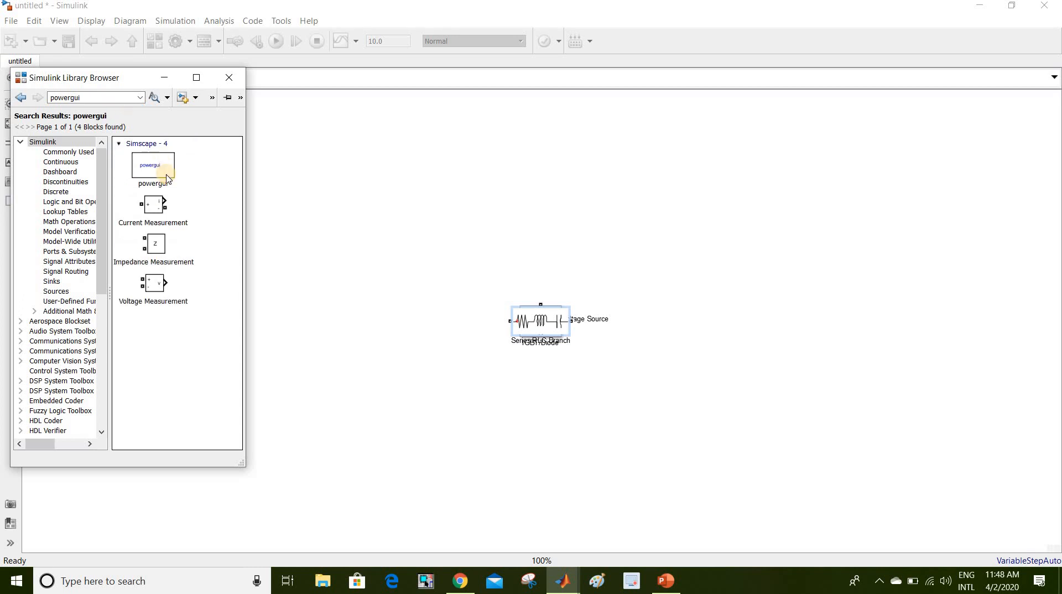
{"action": "right_click", "coordinate": [169, 177]}
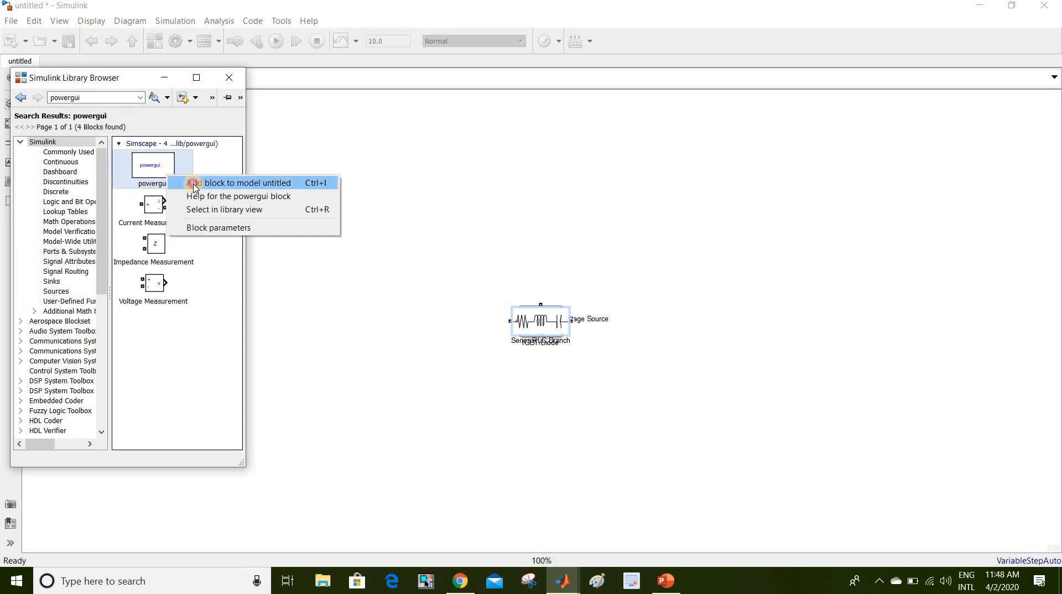
{"action": "left_click", "coordinate": [195, 183]}
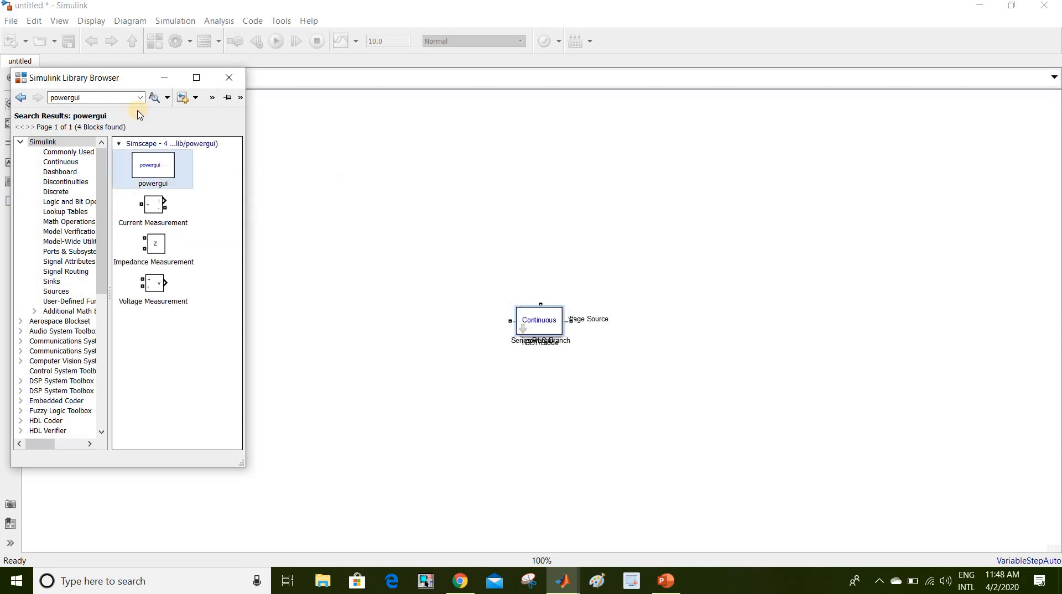
- Search for 'voltage measurement' and add the Voltage Measurement block to the model
{"action": "left_click", "coordinate": [100, 97]}
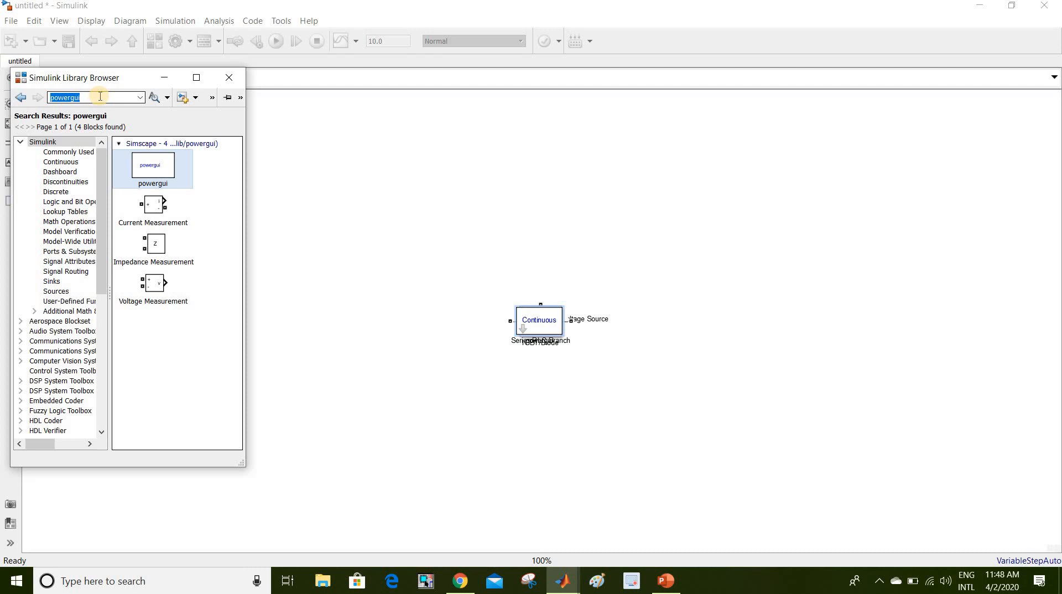
{"action": "type", "text": "v"}
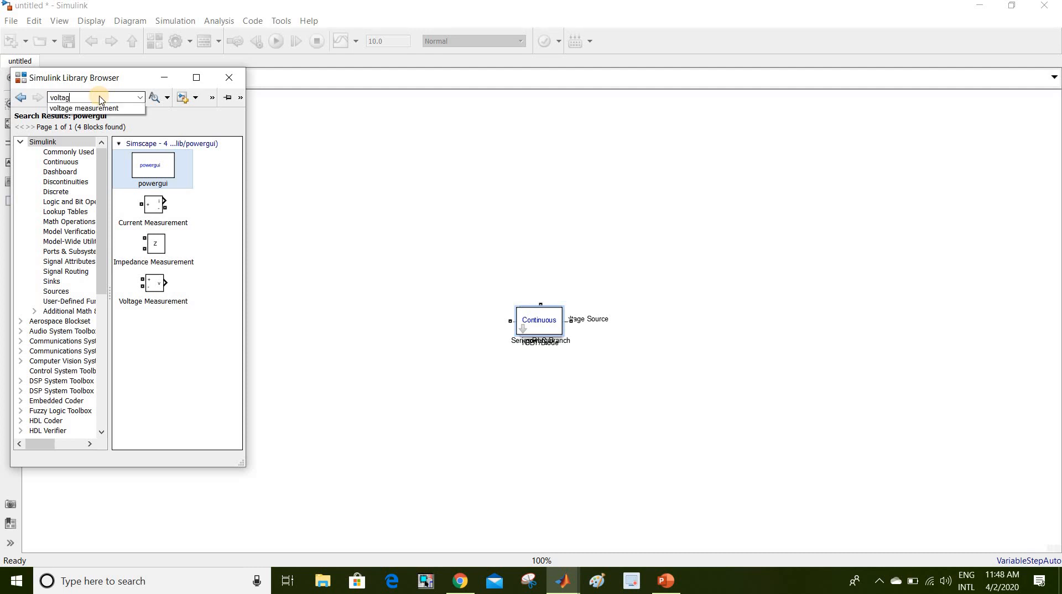
{"action": "type", "text": "oltag"}
{"action": "key", "text": "Down"}
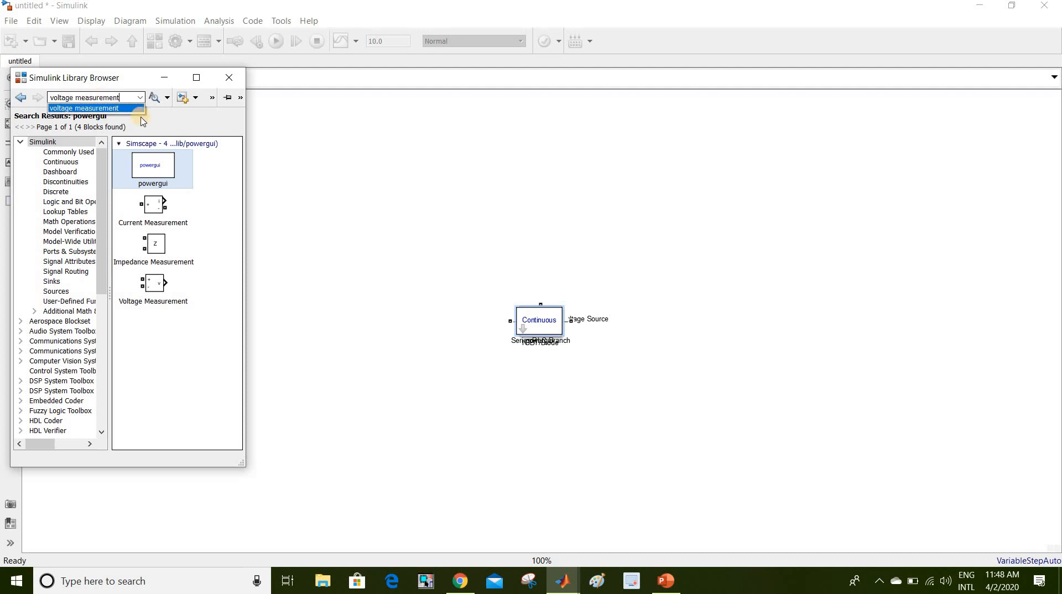
{"action": "key", "text": "Return"}
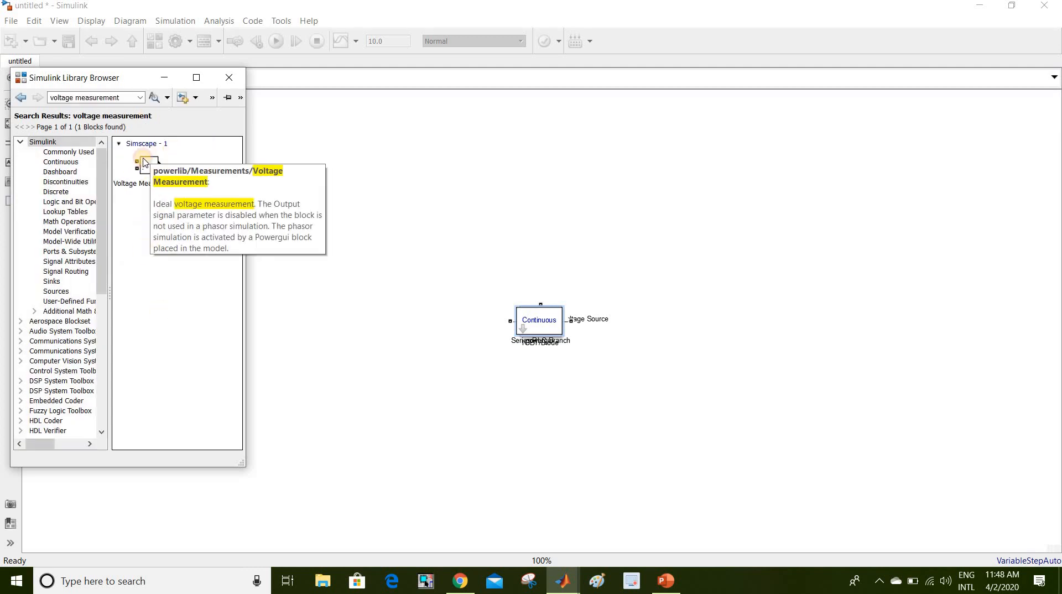
{"action": "left_click", "coordinate": [147, 168]}
{"action": "right_click", "coordinate": [147, 165]}
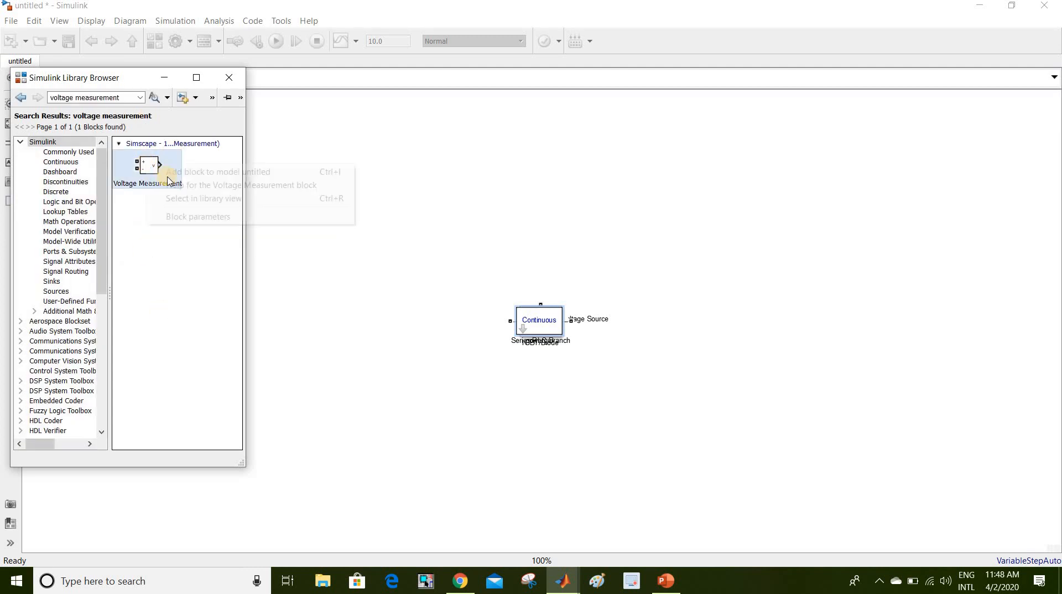
{"action": "left_click", "coordinate": [168, 173]}
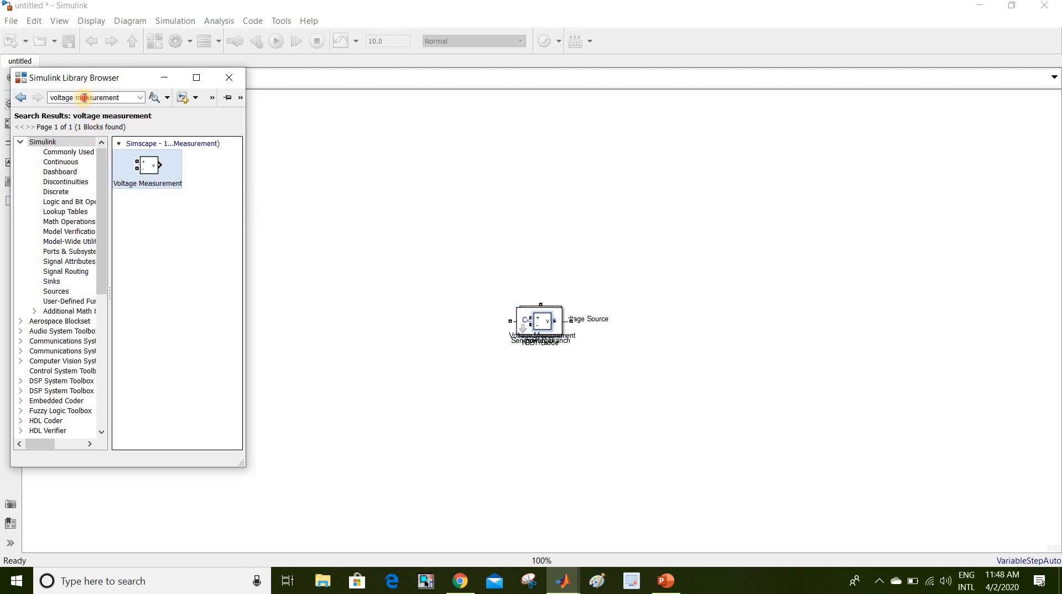
{"action": "triple_click", "coordinate": [84, 98]}
- Search for 'current measurement' and add the Current Measurement block to the model
{"action": "type", "text": "curr"}
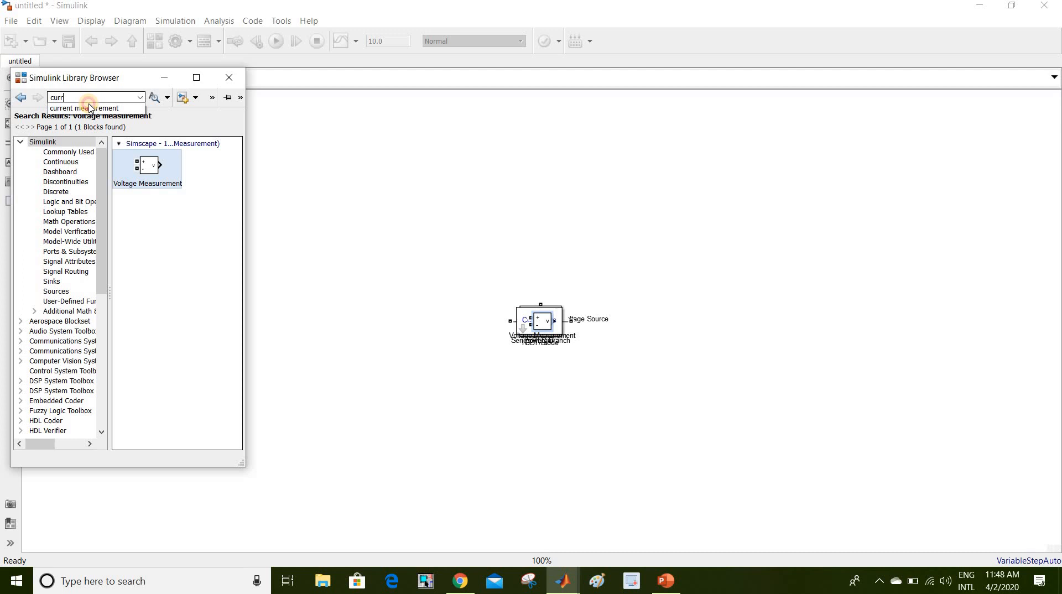
{"action": "left_click", "coordinate": [90, 108]}
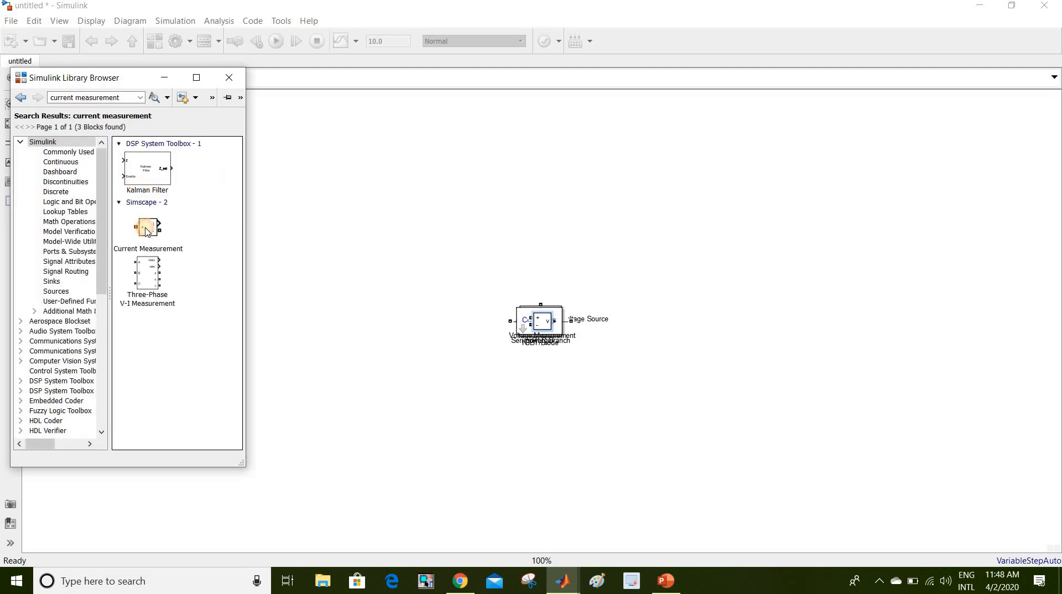
{"action": "left_click", "coordinate": [172, 240]}
{"action": "right_click", "coordinate": [172, 241]}
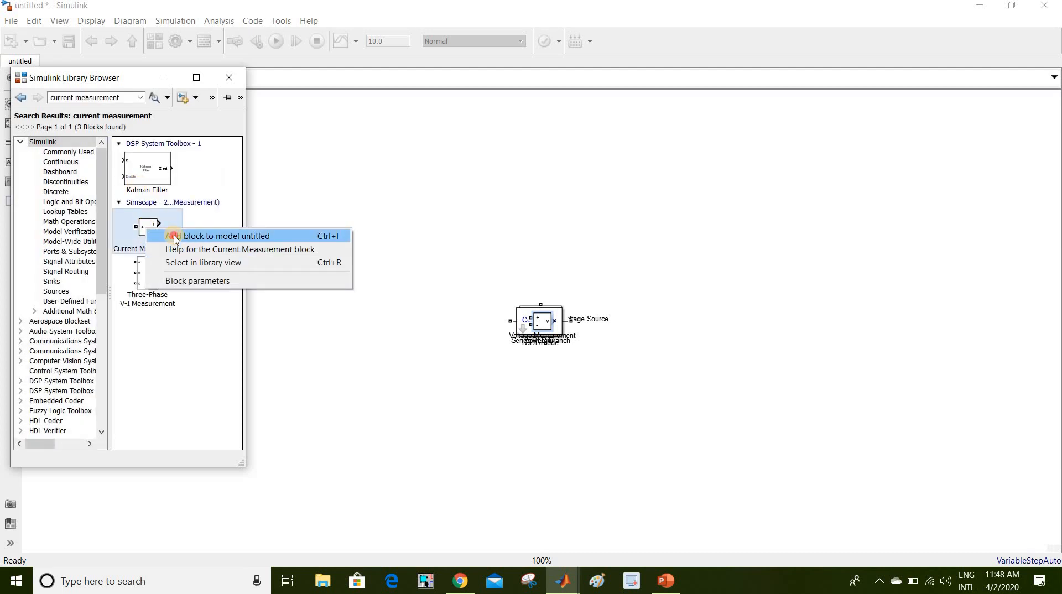
{"action": "left_click", "coordinate": [173, 235]}
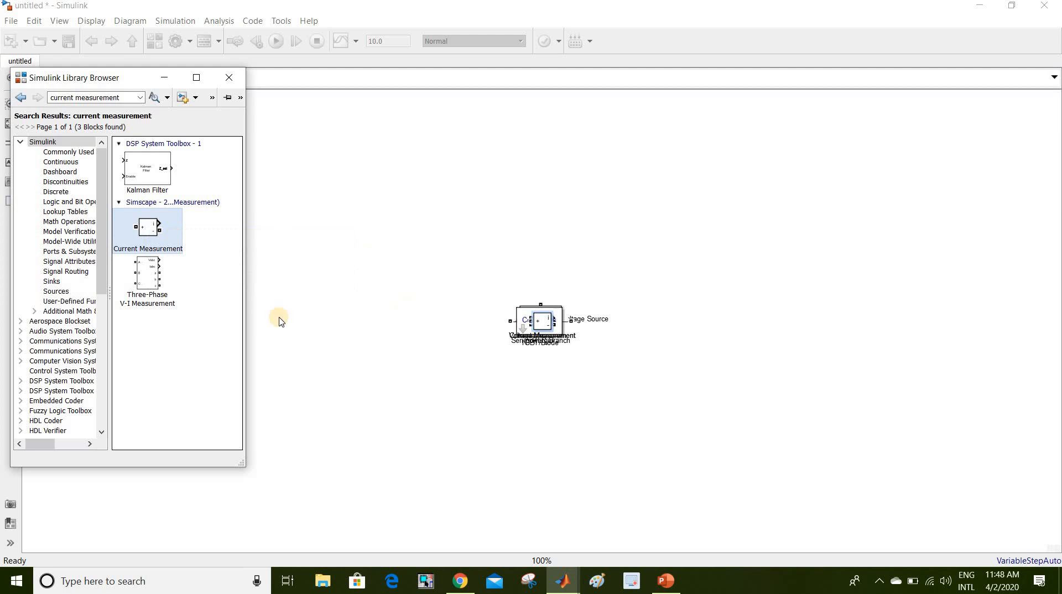
- Search the library for 'scope' and select the Scope block in the results
{"action": "left_click", "coordinate": [89, 94]}
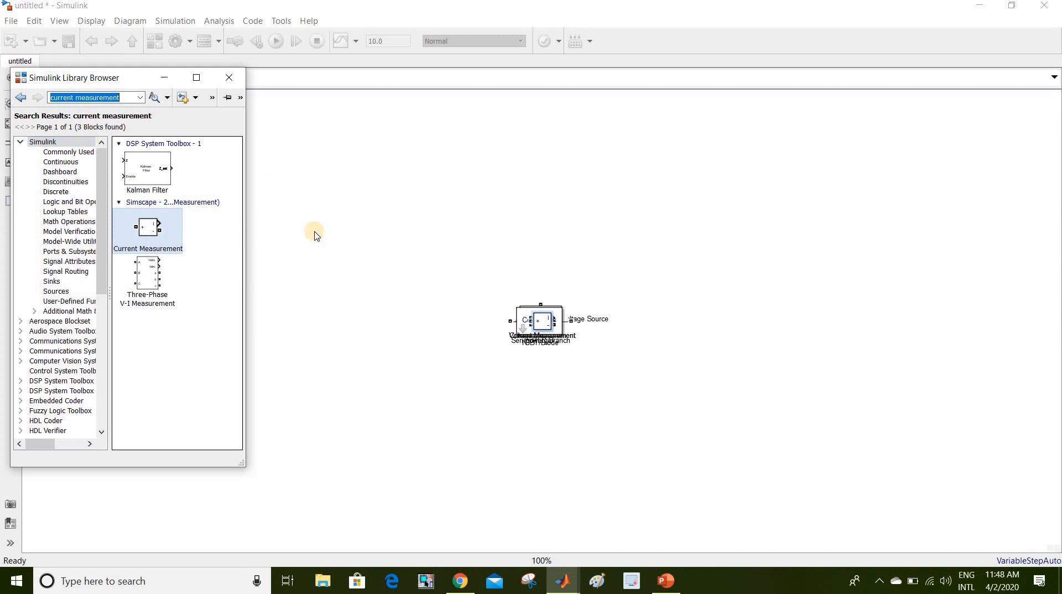
{"action": "type", "text": "scope"}
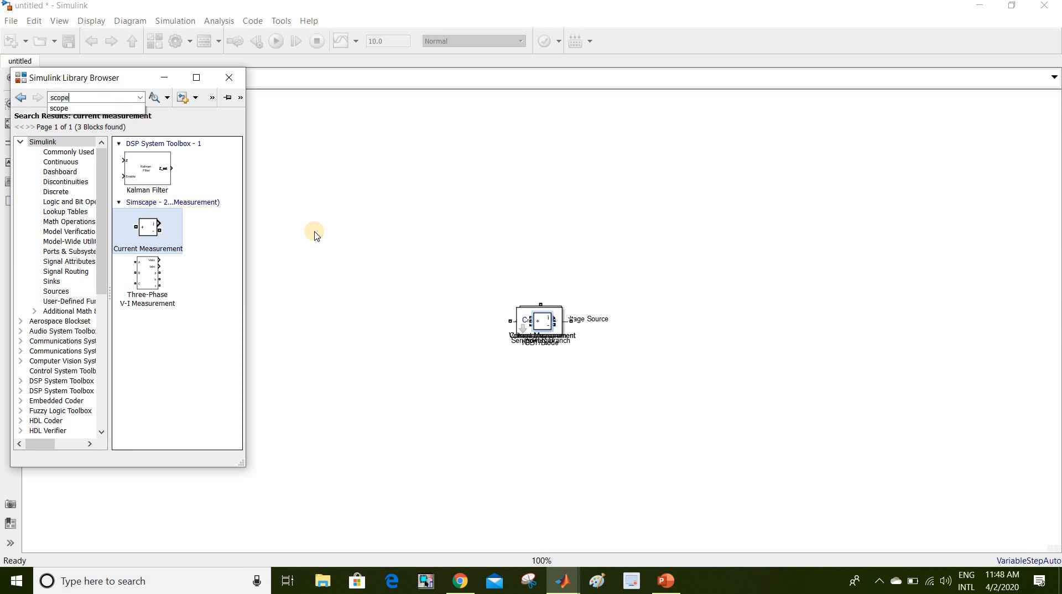
{"action": "key", "text": "Return"}
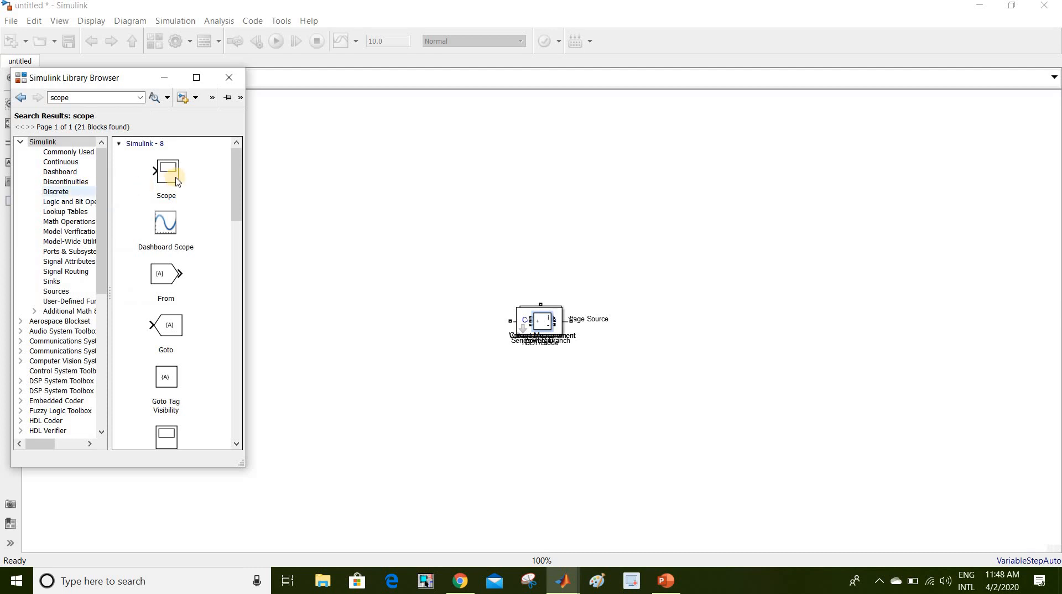
{"action": "left_click", "coordinate": [176, 181]}
- Add the Scope block, then search 'pulse generat' and add the Pulse Generator block
{"action": "right_click", "coordinate": [176, 182]}
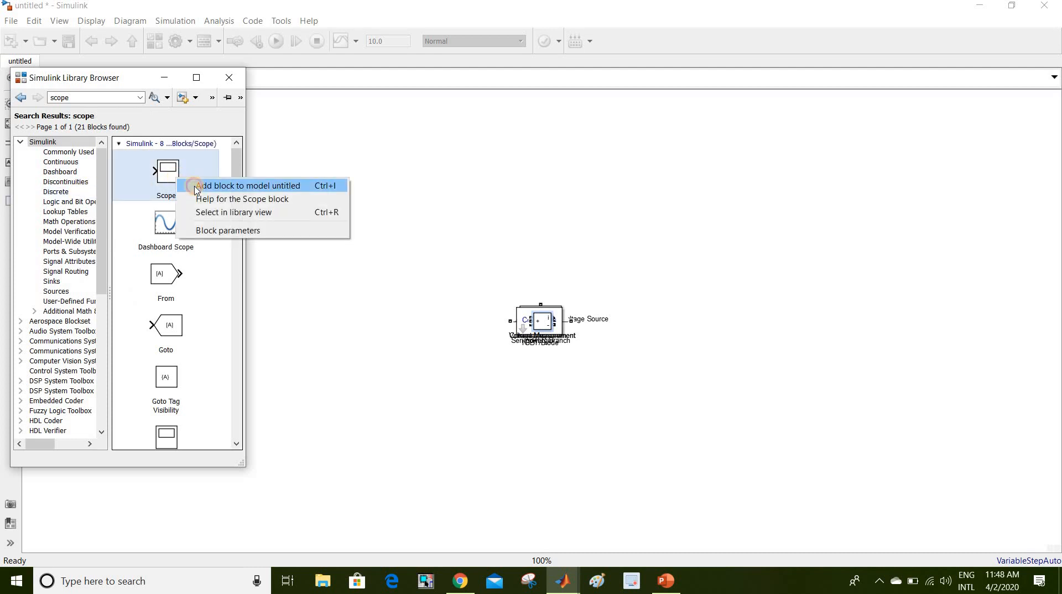
{"action": "left_click", "coordinate": [194, 185]}
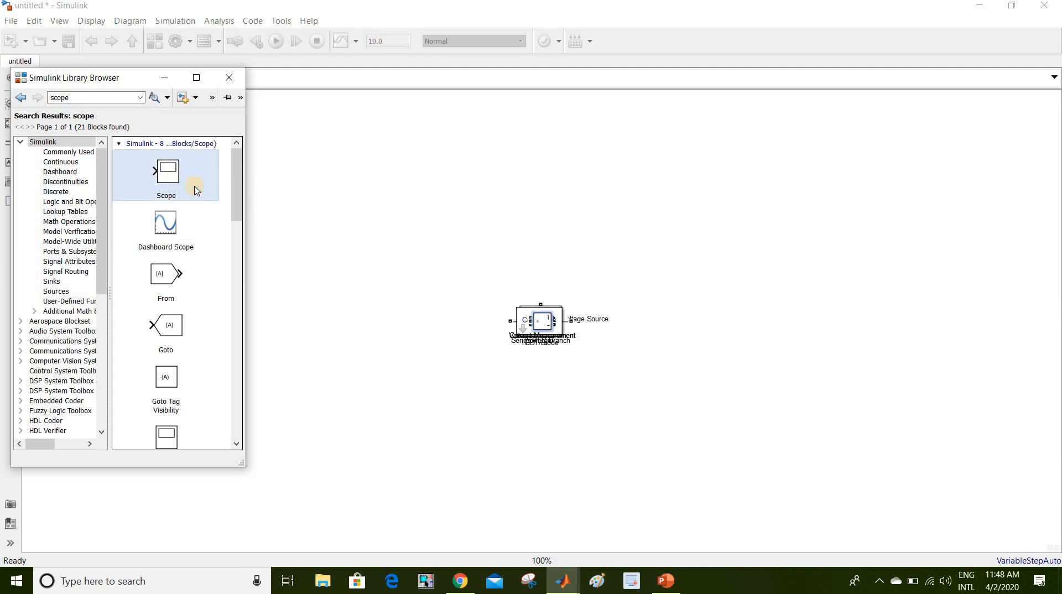
{"action": "double_click", "coordinate": [102, 98]}
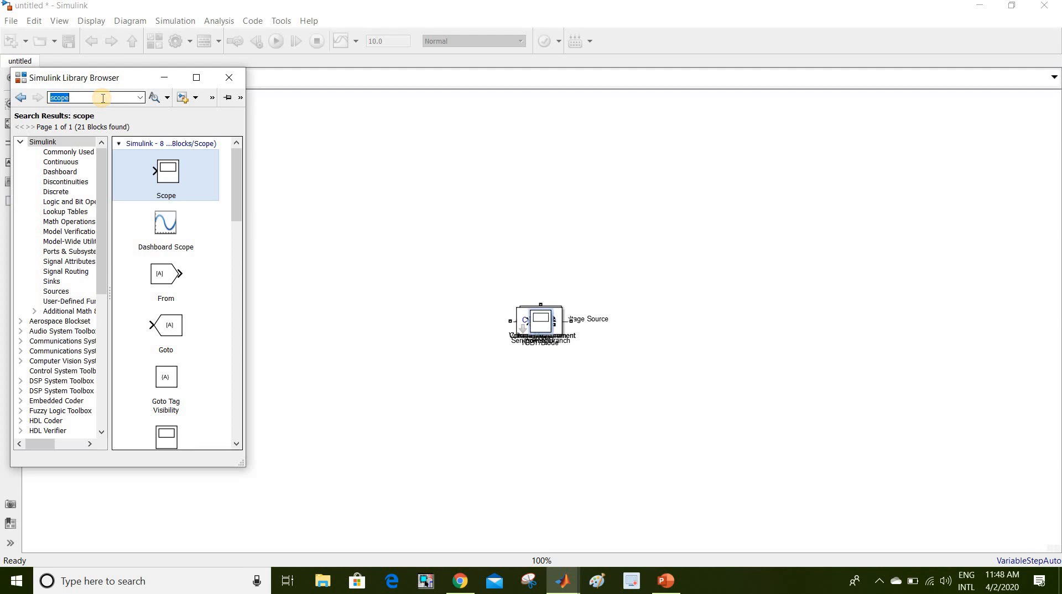
{"action": "type", "text": "pulse"}
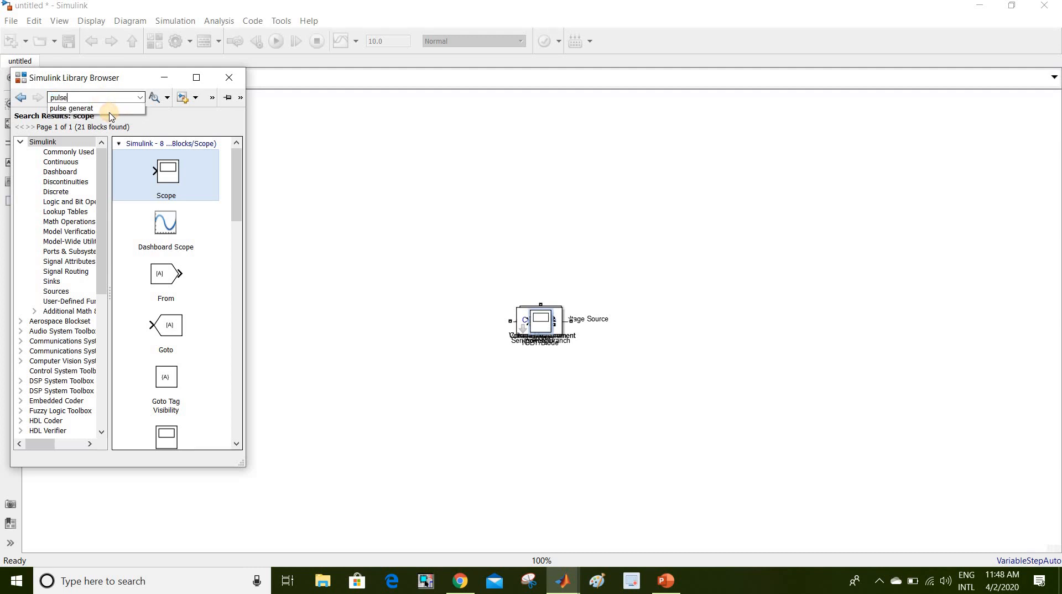
{"action": "left_click", "coordinate": [102, 108]}
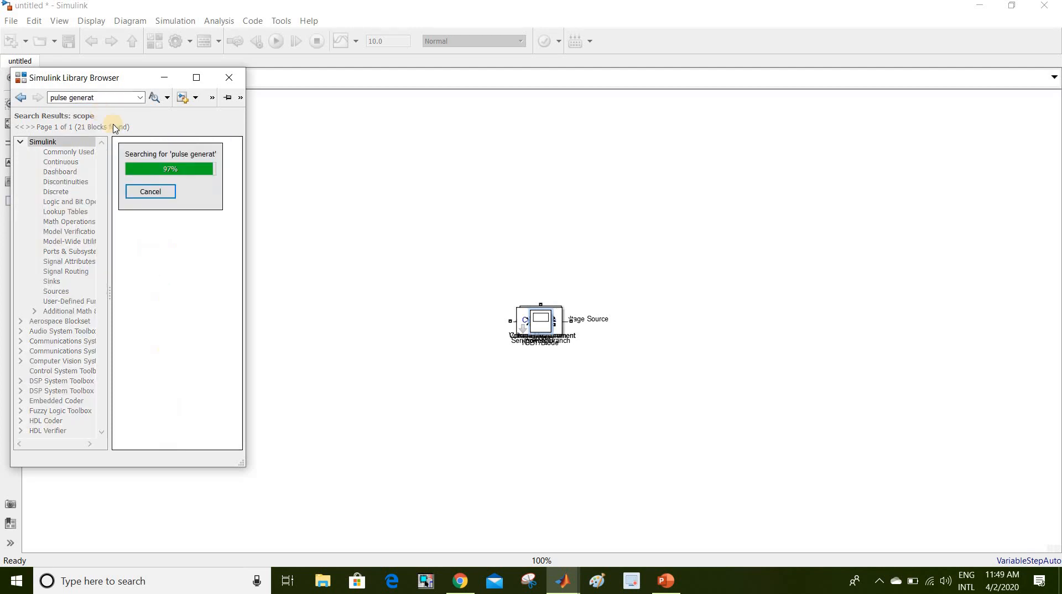
{"action": "left_click", "coordinate": [164, 176]}
{"action": "right_click", "coordinate": [164, 176]}
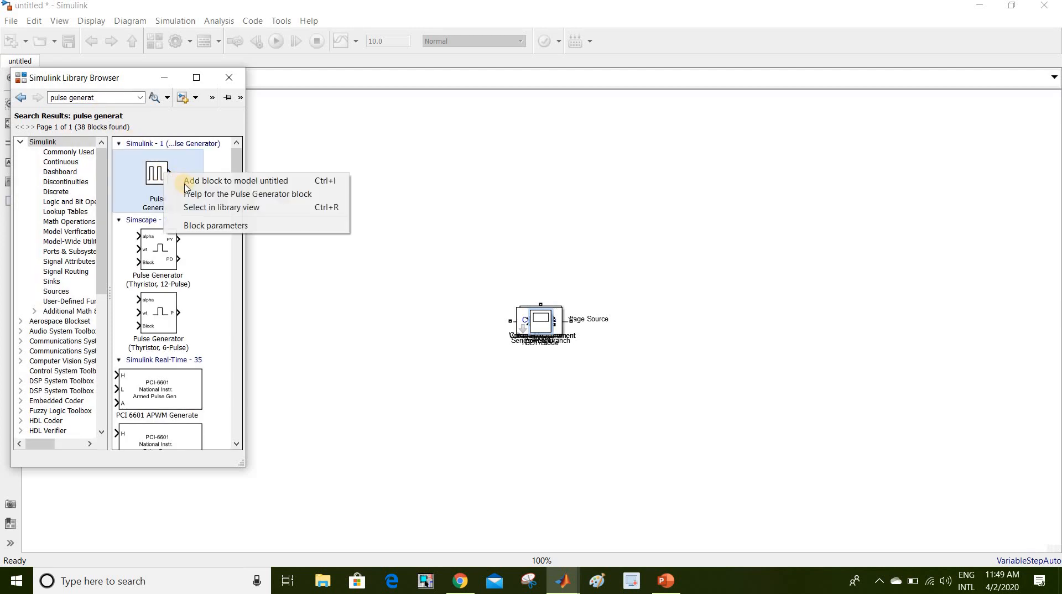
{"action": "left_click", "coordinate": [186, 178]}
{"action": "left_click", "coordinate": [416, 215]}
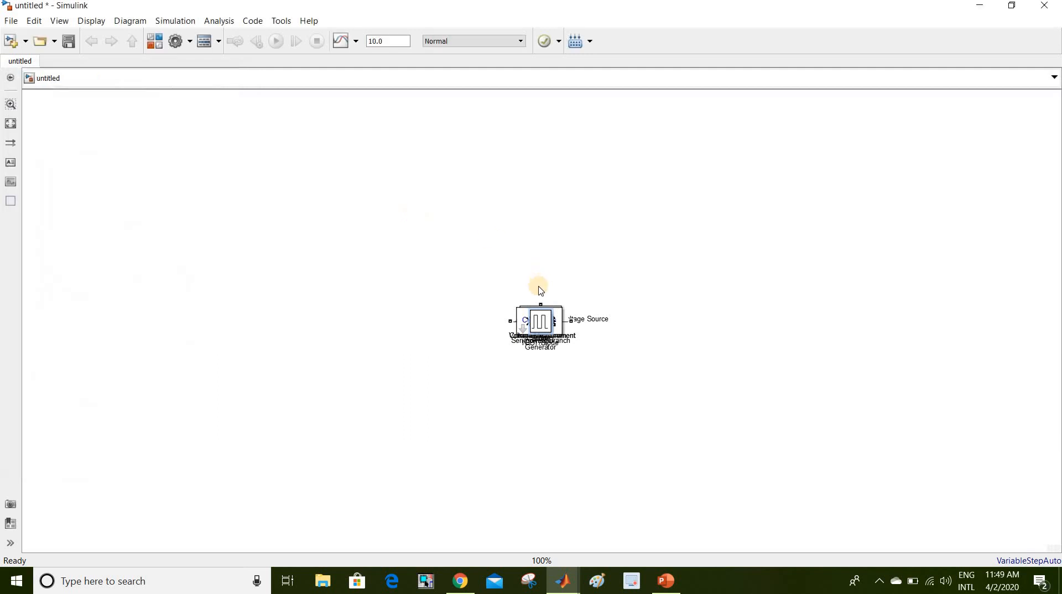
- Drag the stacked blocks apart: Pulse Generator top-left, Scope and powergui top-right, DC source left
{"action": "left_click_drag", "start_coordinate": [546, 322], "coordinate": [214, 206]}
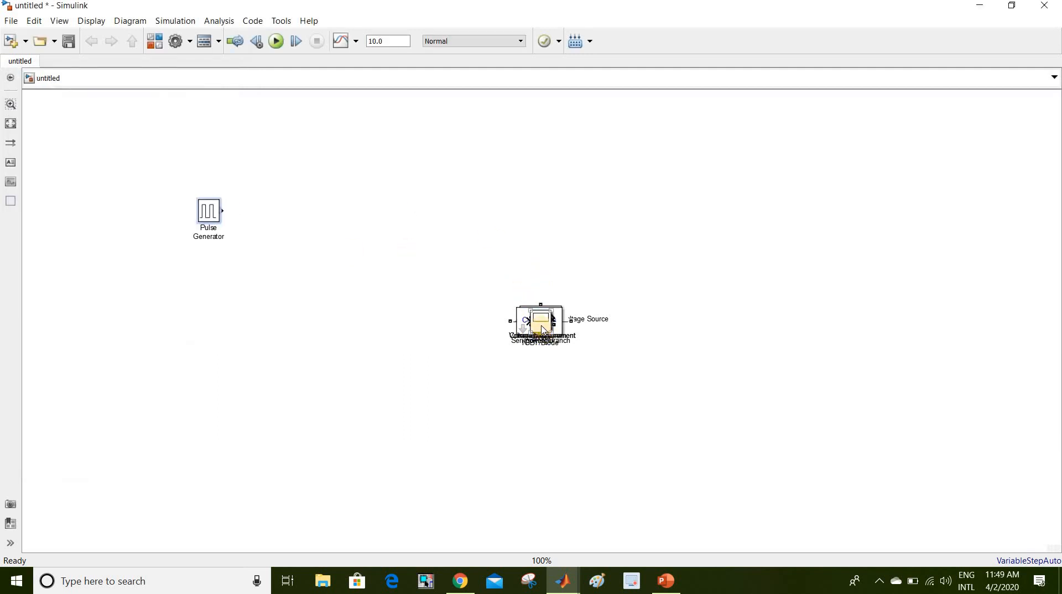
{"action": "left_click_drag", "start_coordinate": [541, 324], "coordinate": [656, 161]}
{"action": "left_click_drag", "start_coordinate": [542, 321], "coordinate": [725, 239]}
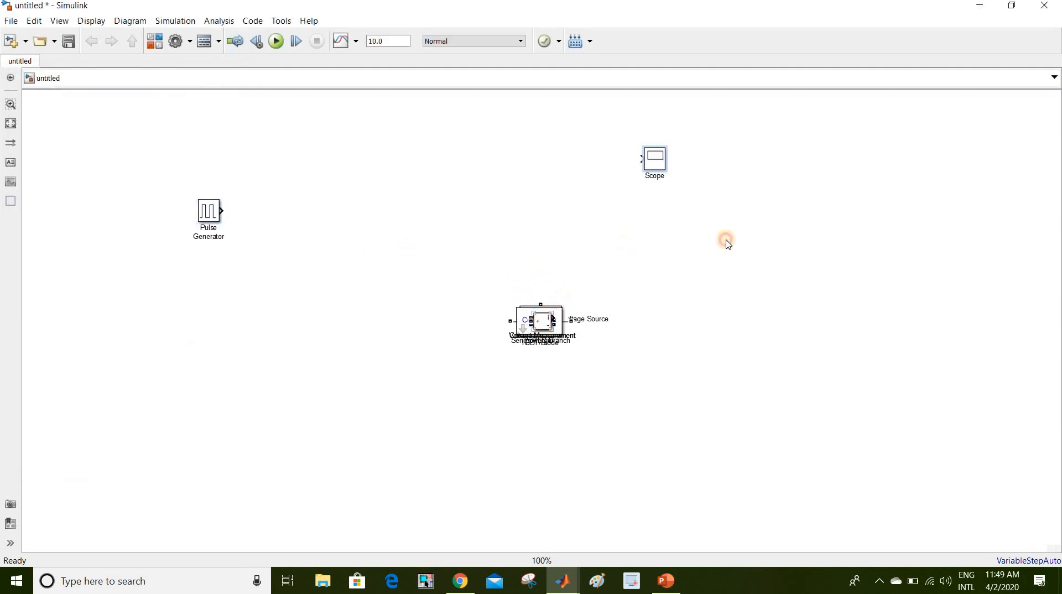
{"action": "left_click_drag", "start_coordinate": [547, 328], "coordinate": [595, 428]}
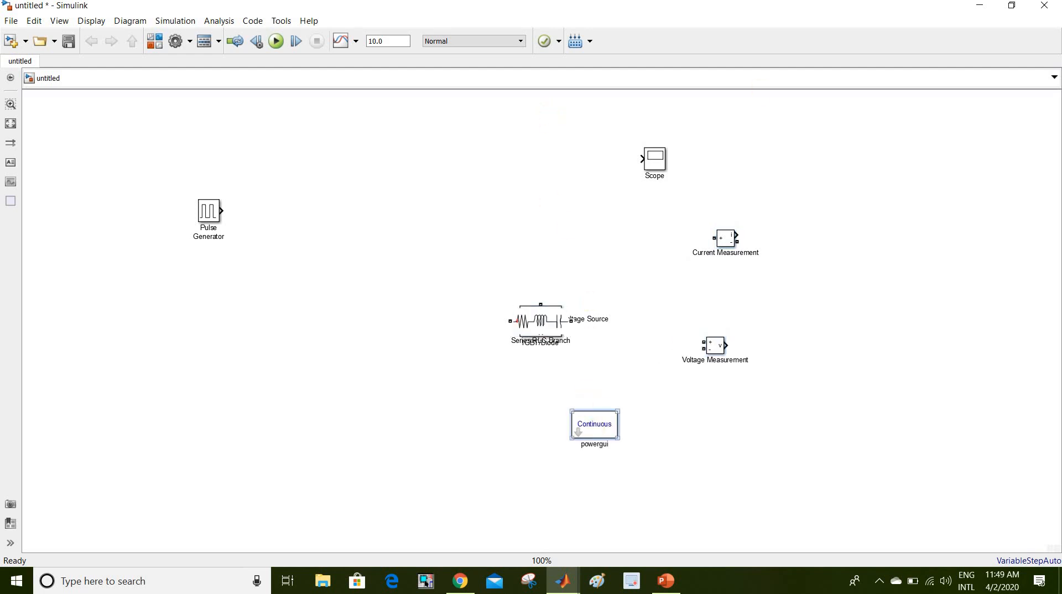
{"action": "left_click_drag", "start_coordinate": [595, 424], "coordinate": [795, 138]}
{"action": "left_click", "coordinate": [546, 320]}
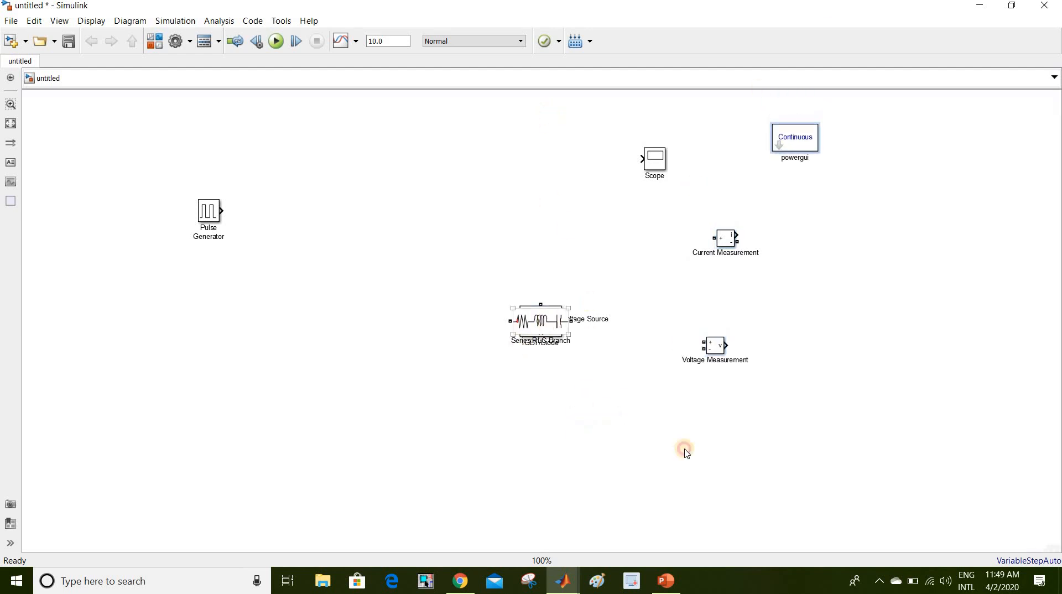
{"action": "left_click_drag", "start_coordinate": [686, 454], "coordinate": [714, 458]}
{"action": "left_click_drag", "start_coordinate": [540, 324], "coordinate": [465, 170]}
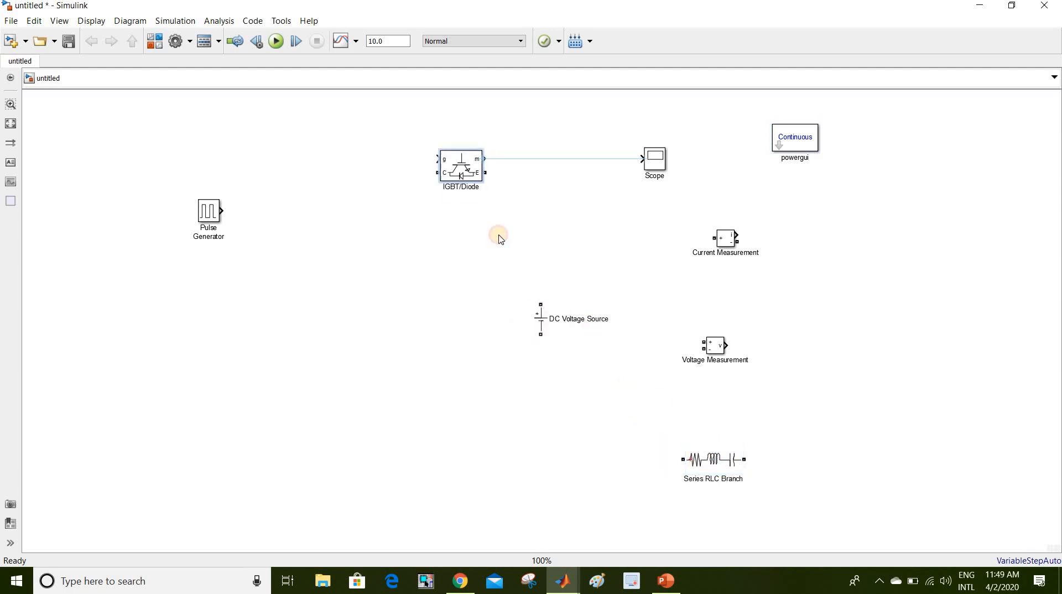
{"action": "left_click", "coordinate": [541, 323]}
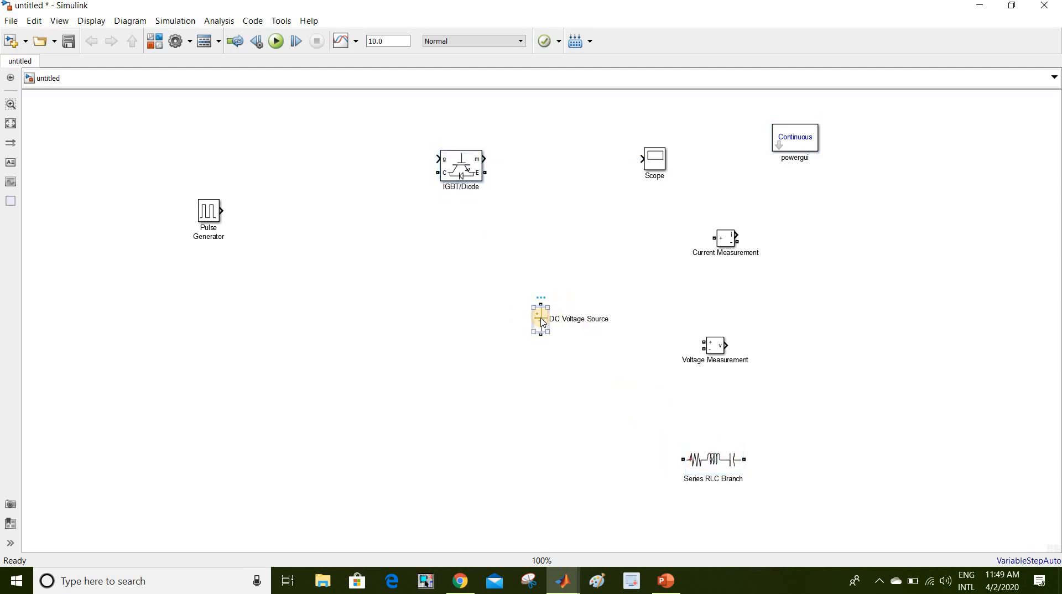
{"action": "left_click_drag", "start_coordinate": [543, 324], "coordinate": [139, 308]}
{"action": "left_click_drag", "start_coordinate": [216, 206], "coordinate": [147, 111]}
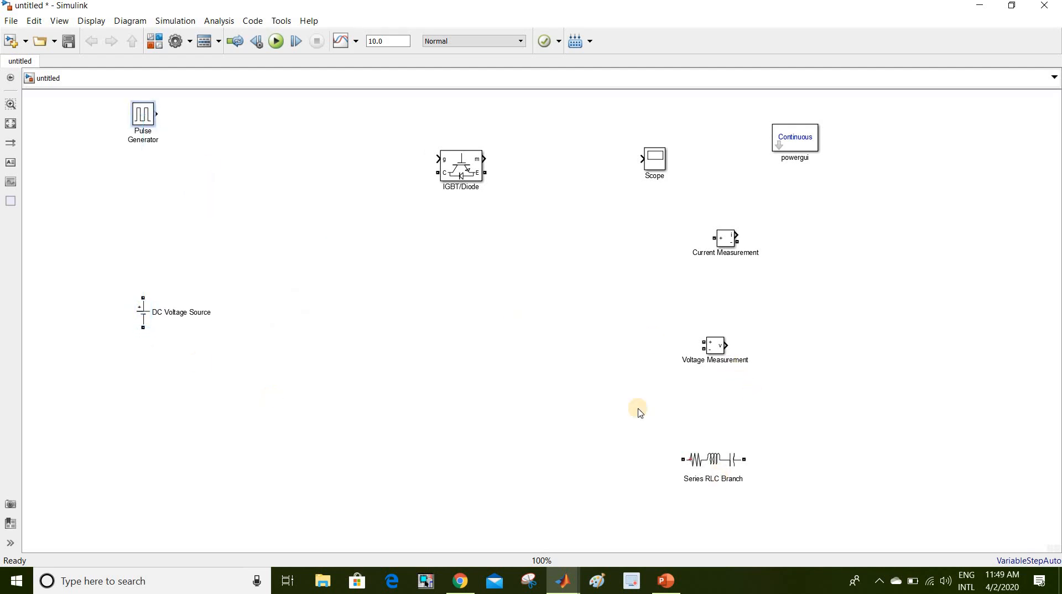
- Paste a copy of IGBT/Diode, then delete the IGBT/Diode1 copy again
{"action": "left_click", "coordinate": [463, 166]}
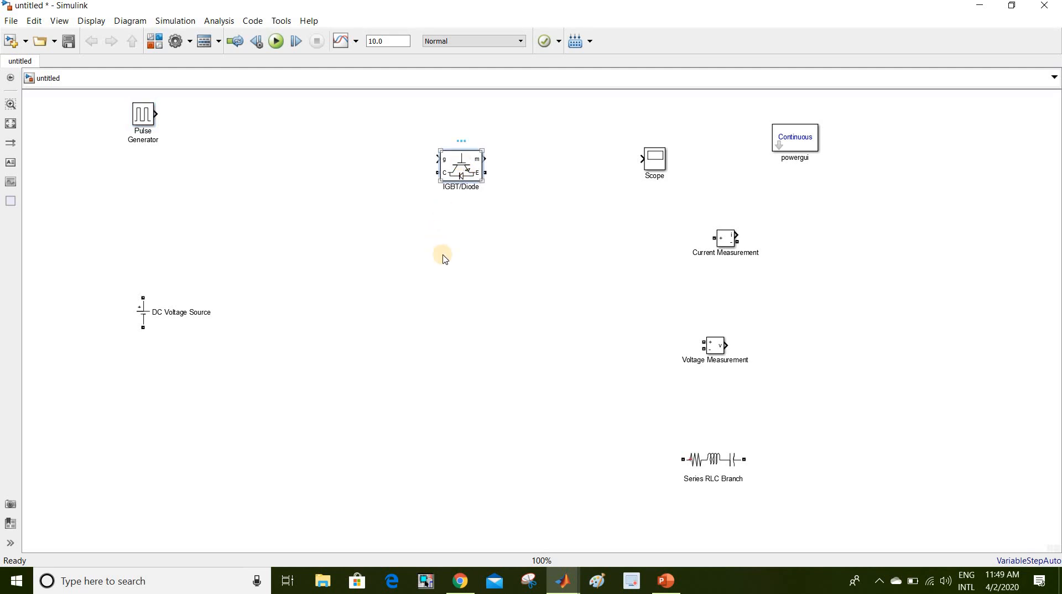
{"action": "left_click", "coordinate": [452, 275]}
{"action": "left_click", "coordinate": [337, 153]}
{"action": "key", "text": "ctrl+v"}
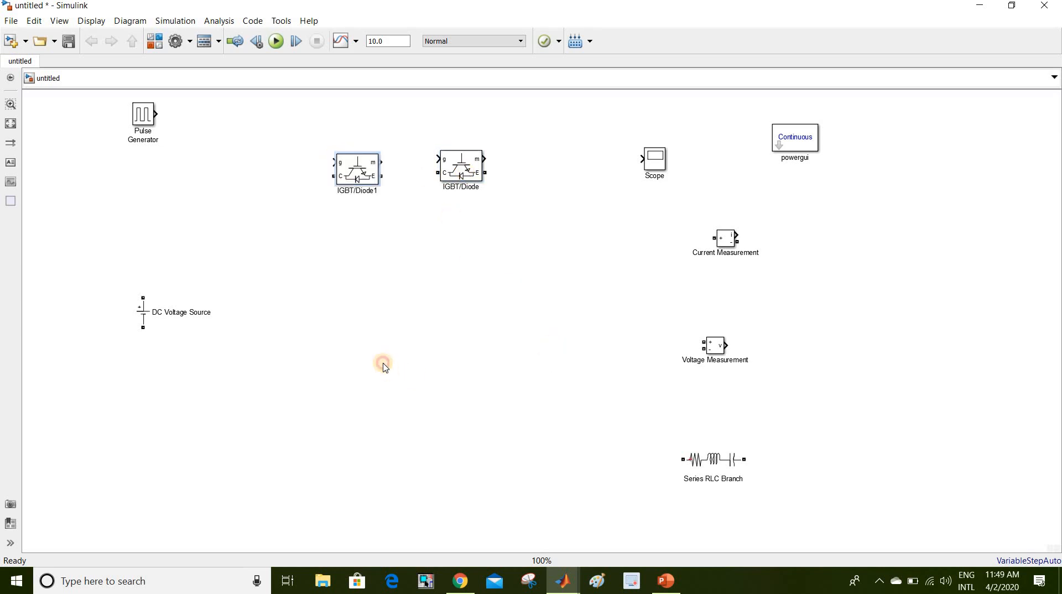
{"action": "left_click", "coordinate": [360, 171]}
{"action": "key", "text": "Delete"}
- Uncheck Show measurement port in the IGBT/Diode block parameters and confirm with OK
{"action": "left_click", "coordinate": [461, 157]}
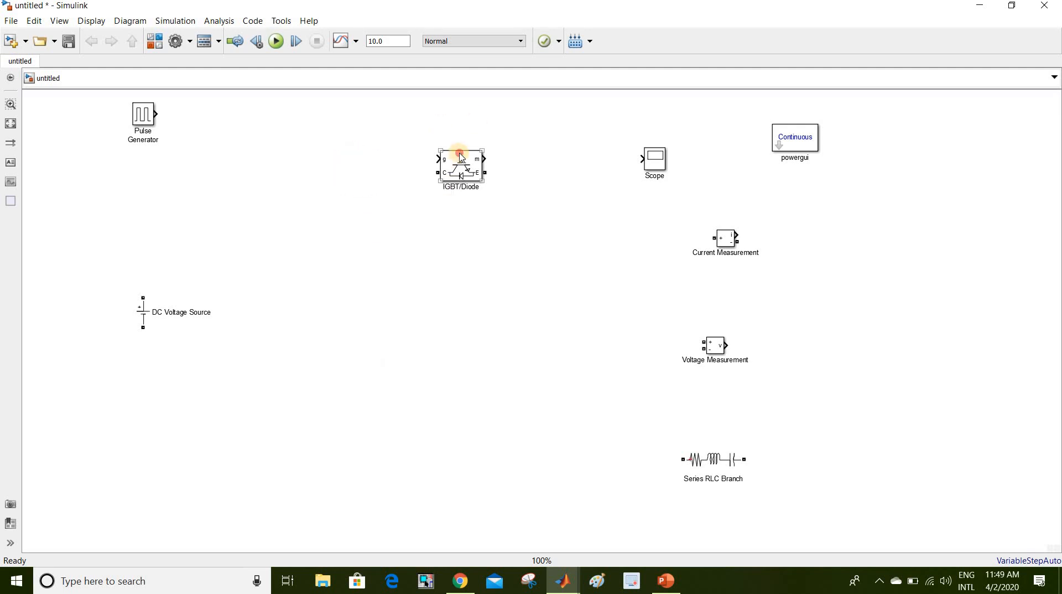
{"action": "double_click", "coordinate": [461, 158]}
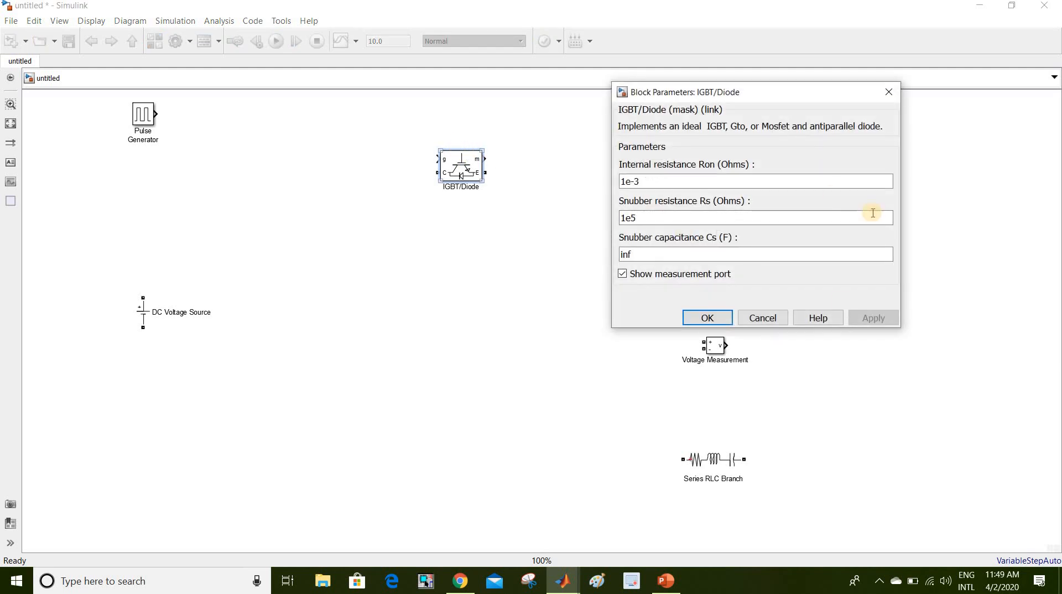
{"action": "left_click", "coordinate": [697, 279]}
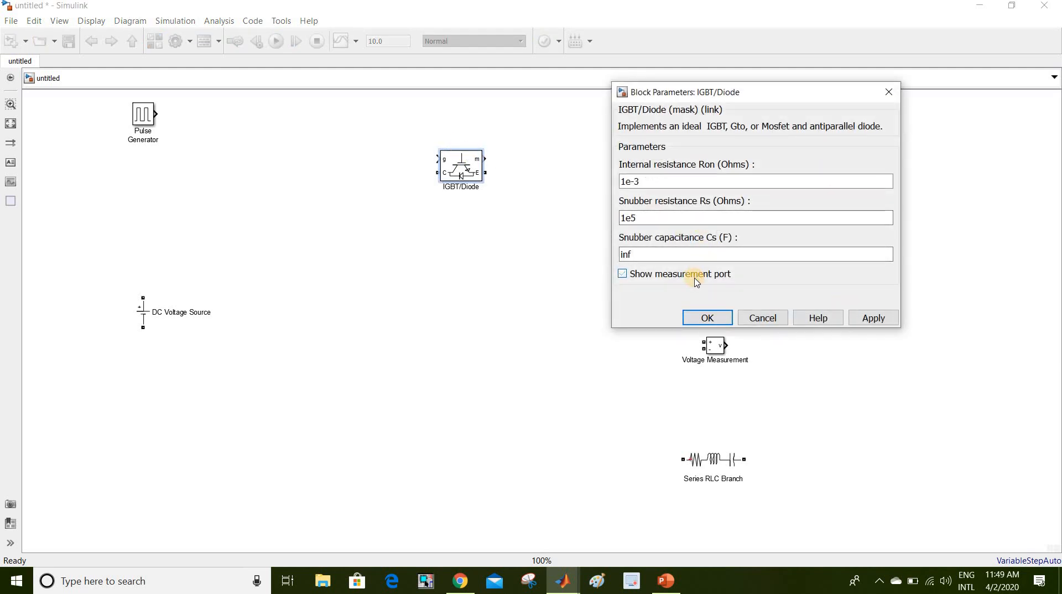
{"action": "left_click", "coordinate": [718, 319]}
{"action": "left_click", "coordinate": [724, 321]}
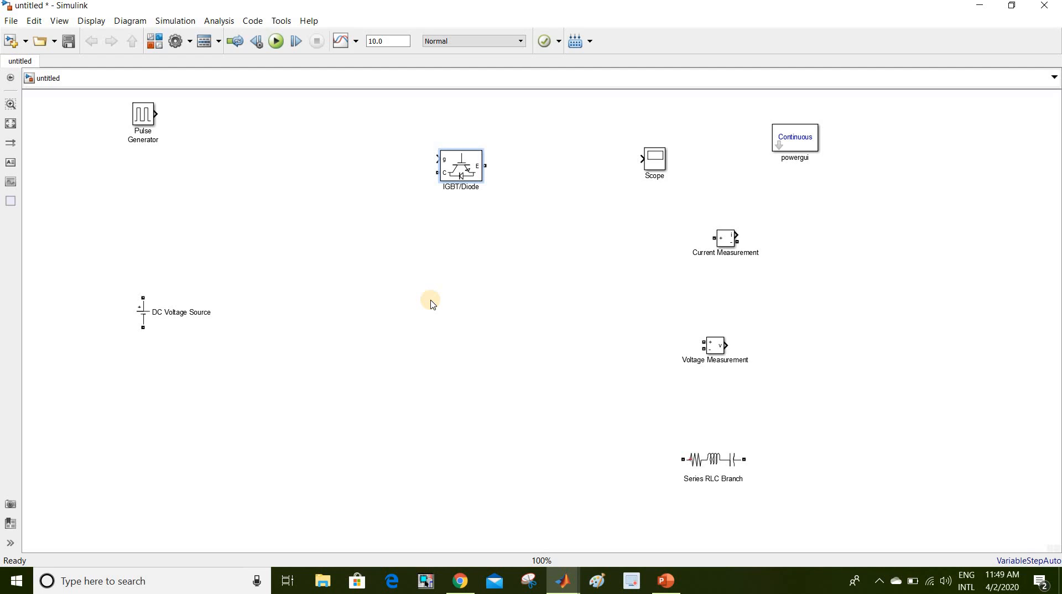
- Rotate the IGBT/Diode 90 degrees, place it left, and paste IGBT/Diode1 level beside it
{"action": "key", "text": "ctrl+r"}
{"action": "left_click_drag", "start_coordinate": [459, 175], "coordinate": [372, 210]}
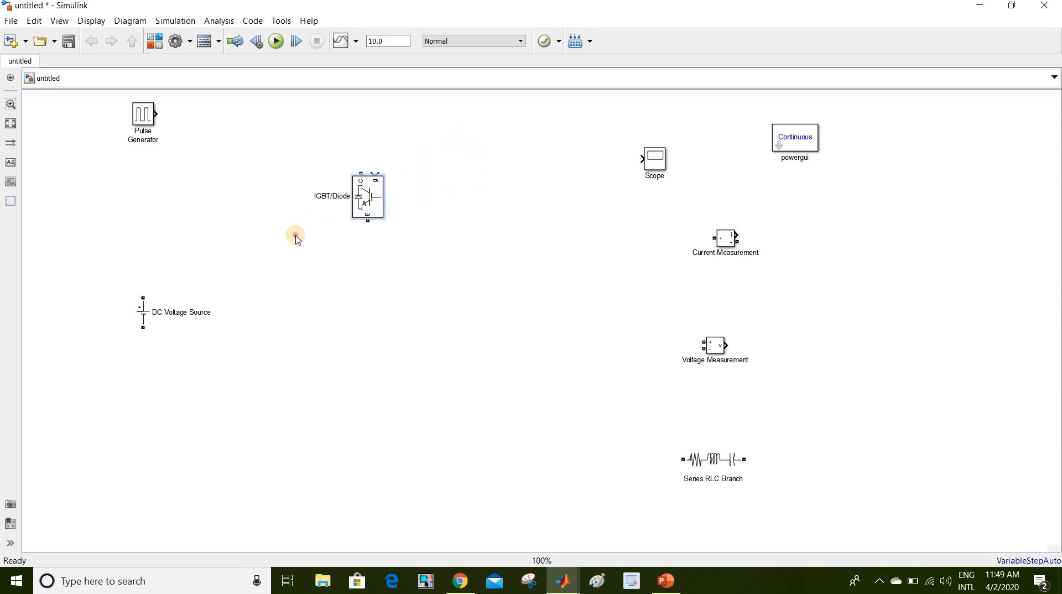
{"action": "left_click_drag", "start_coordinate": [297, 238], "coordinate": [299, 237]}
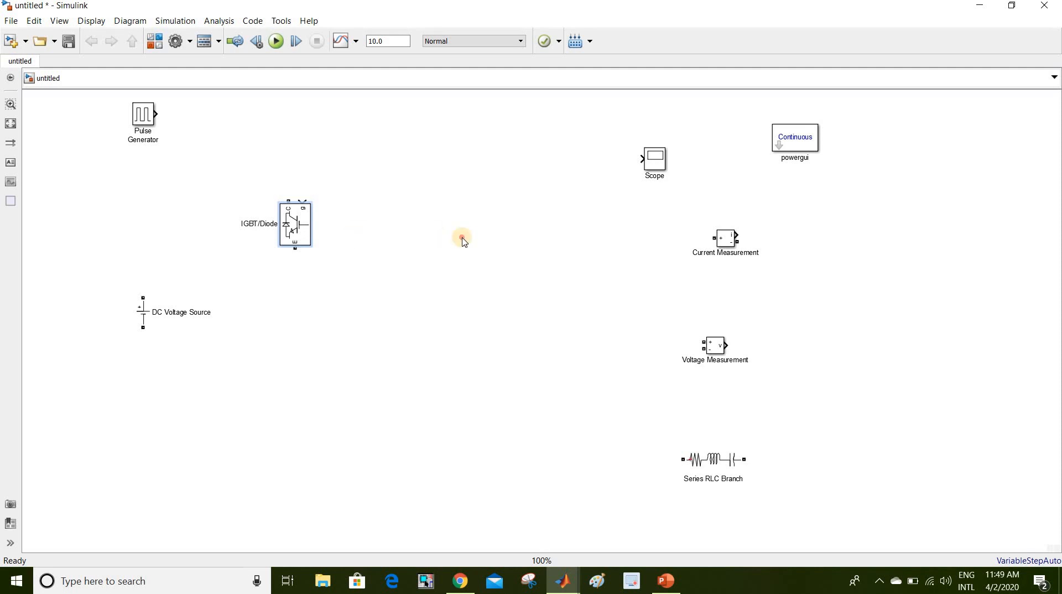
{"action": "key", "text": "ctrl+v"}
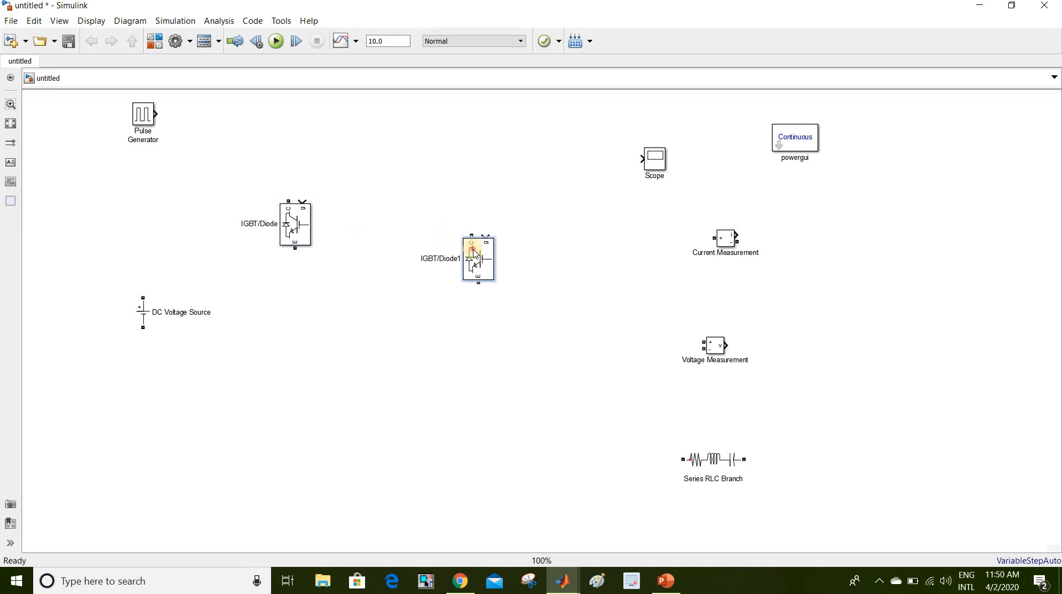
{"action": "left_click_drag", "start_coordinate": [476, 244], "coordinate": [476, 212]}
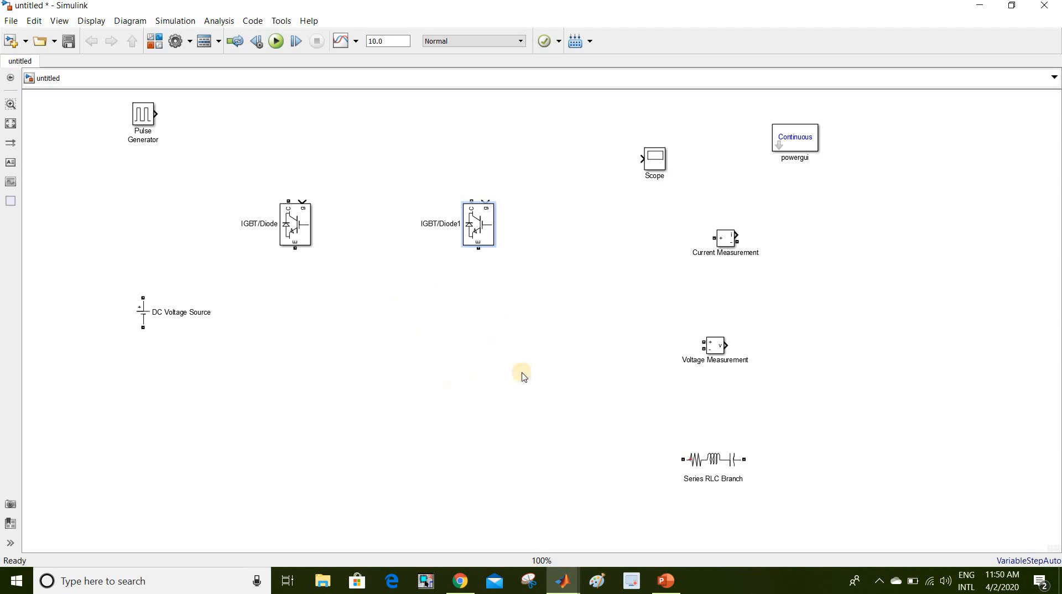
{"action": "key", "text": "ctrl+b"}
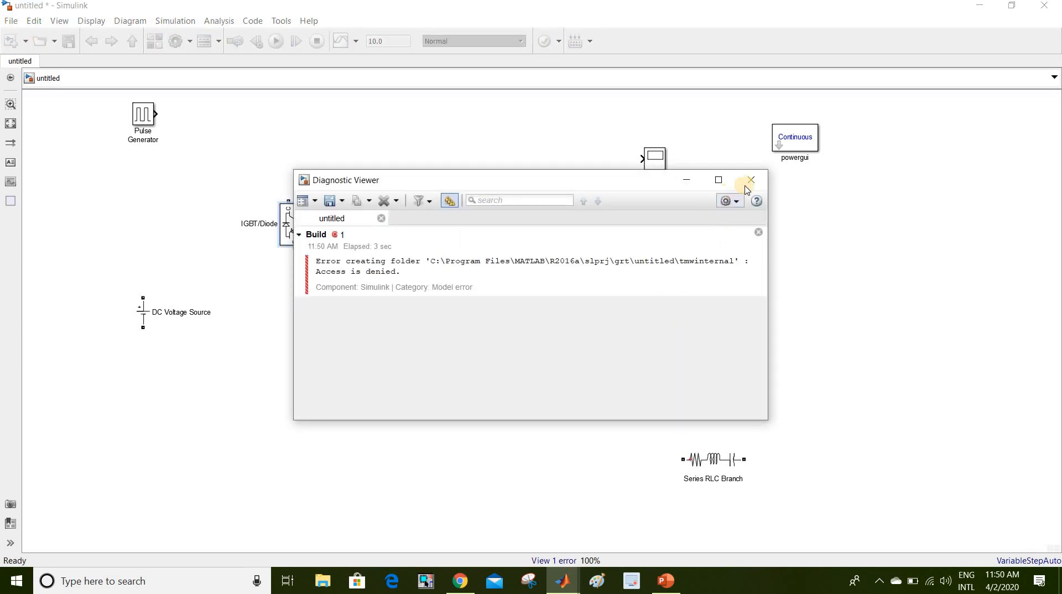
{"action": "left_click", "coordinate": [749, 181]}
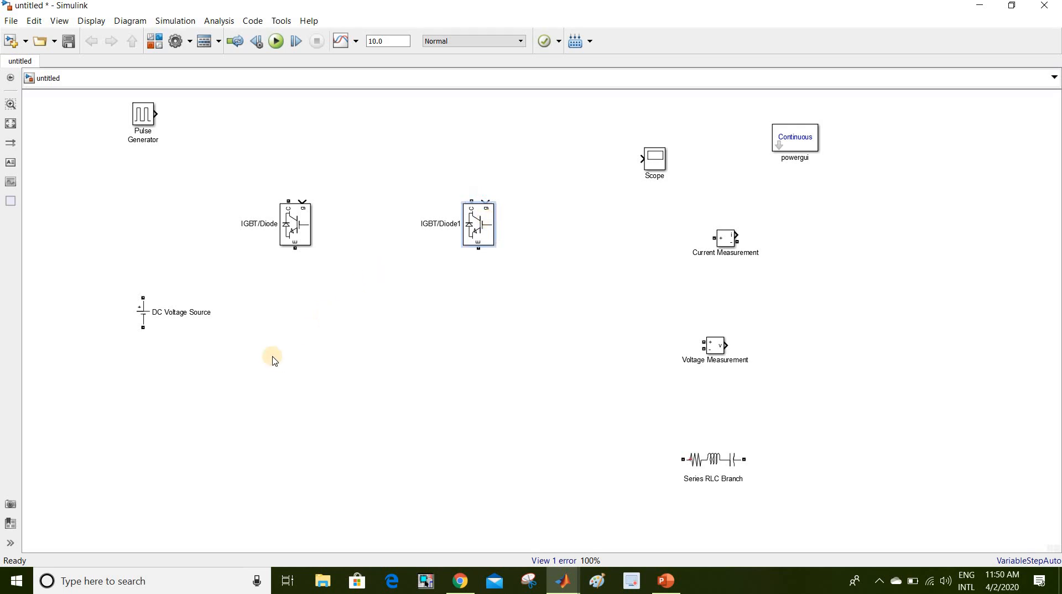
- Paste IGBT/Diode2 and IGBT/Diode3 as a second row, aligned under the first two switches
{"action": "key", "text": "ctrl+v"}
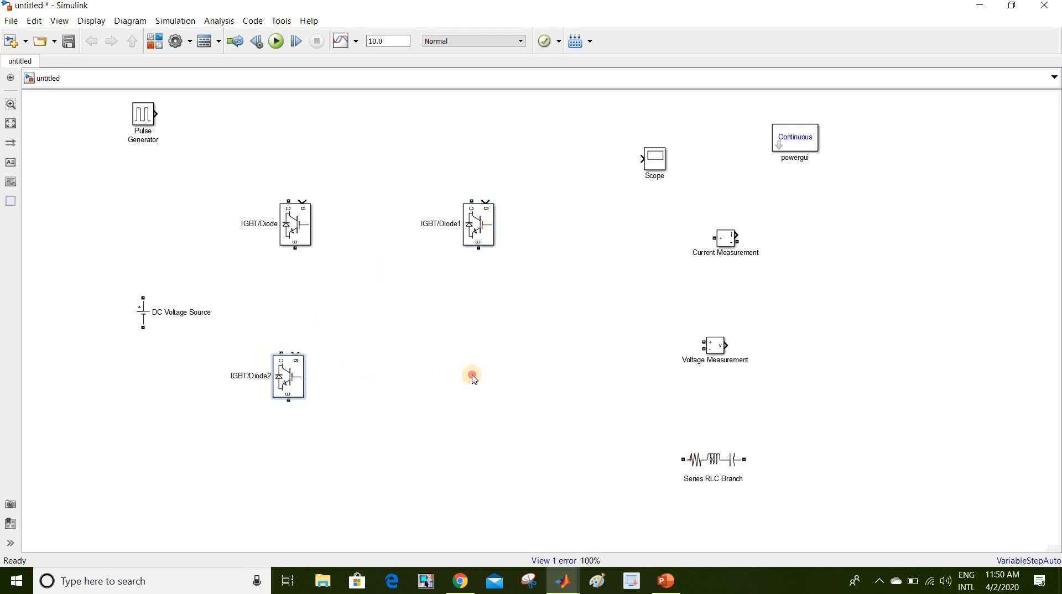
{"action": "left_click", "coordinate": [472, 376]}
{"action": "key", "text": "ctrl+v"}
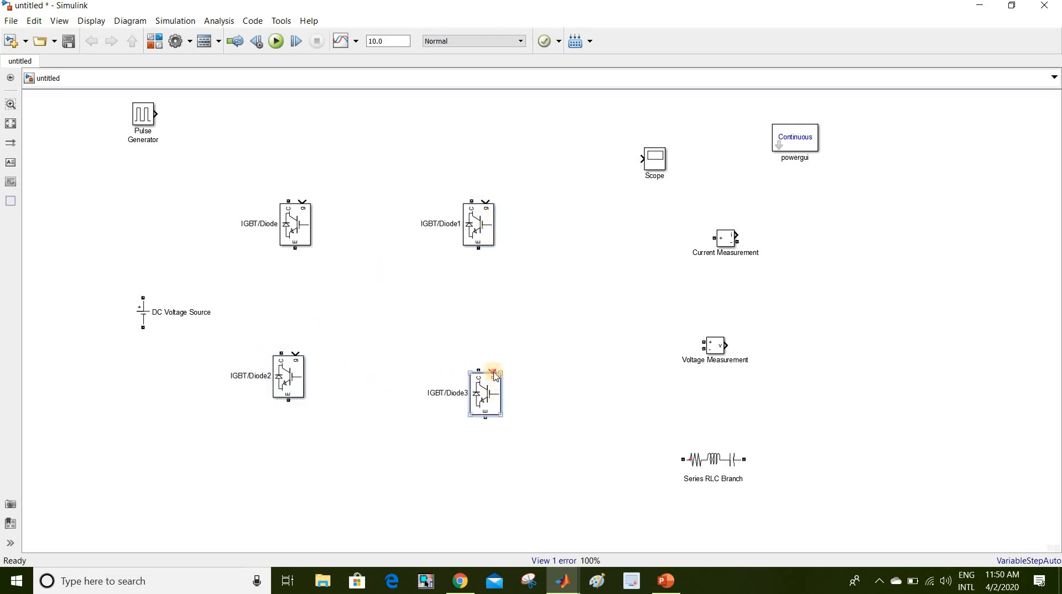
{"action": "mouse_move", "coordinate": [492, 399]}
{"action": "left_mouse_down"}
{"action": "mouse_move", "coordinate": [492, 383]}
{"action": "mouse_move", "coordinate": [487, 395]}
{"action": "left_mouse_up"}
{"action": "left_click", "coordinate": [565, 386]}
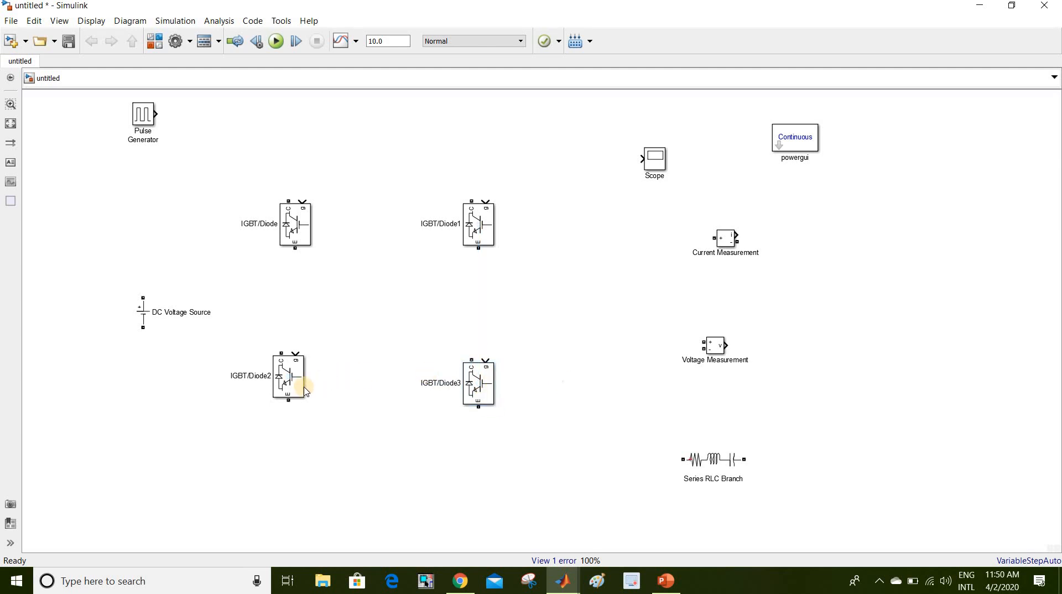
{"action": "left_click_drag", "start_coordinate": [289, 386], "coordinate": [288, 392]}
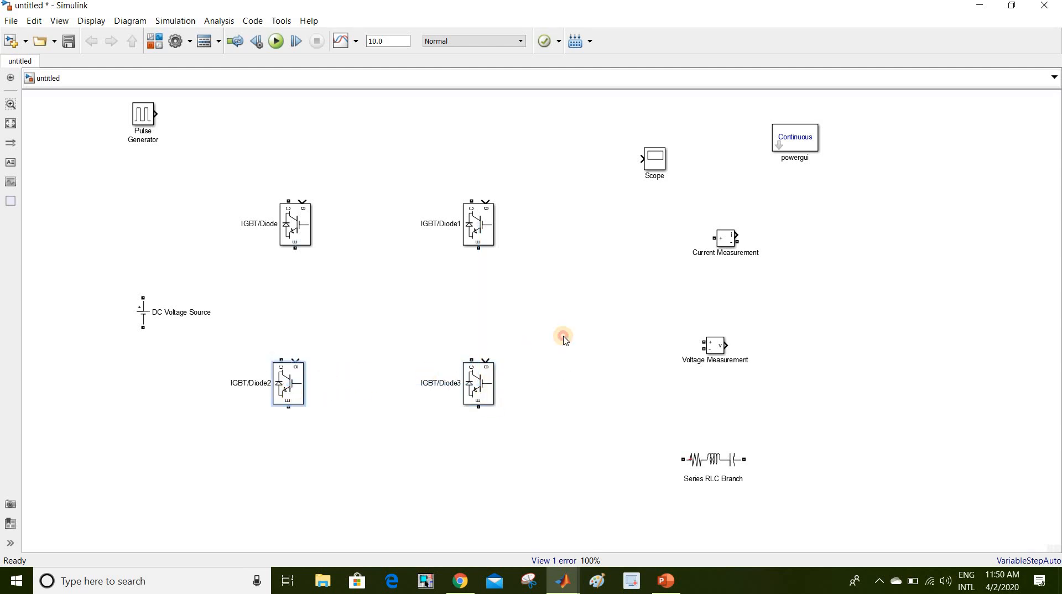
{"action": "left_click", "coordinate": [179, 286]}
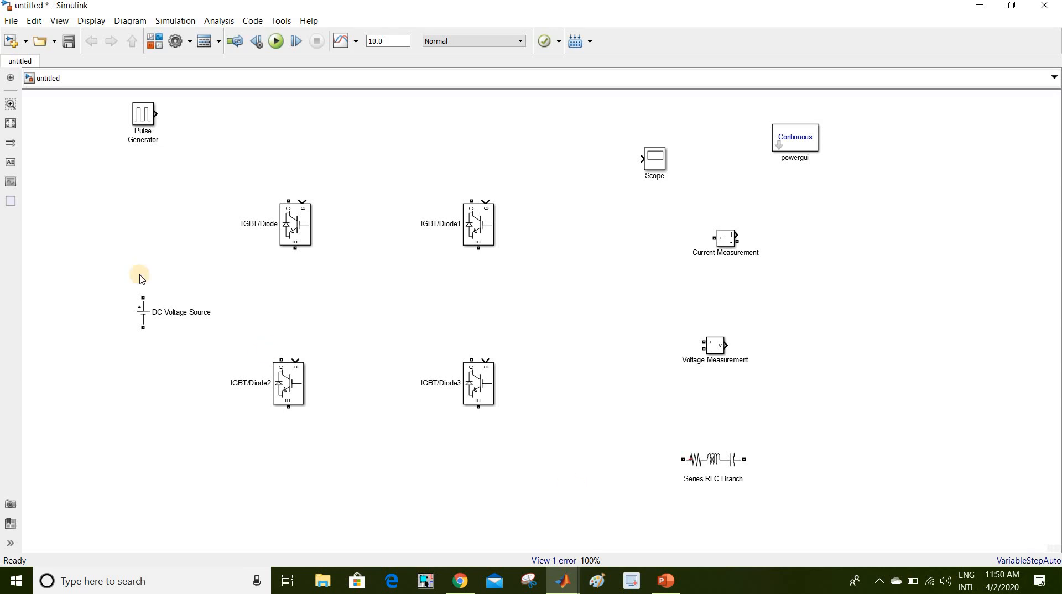
- Wire the DC source's + terminal to both top collectors and − terminal to both bottom emitters
{"action": "mouse_move", "coordinate": [143, 297]}
{"action": "left_mouse_down"}
{"action": "mouse_move", "coordinate": [140, 194]}
{"action": "mouse_move", "coordinate": [304, 180]}
{"action": "mouse_move", "coordinate": [288, 201]}
{"action": "left_mouse_up"}
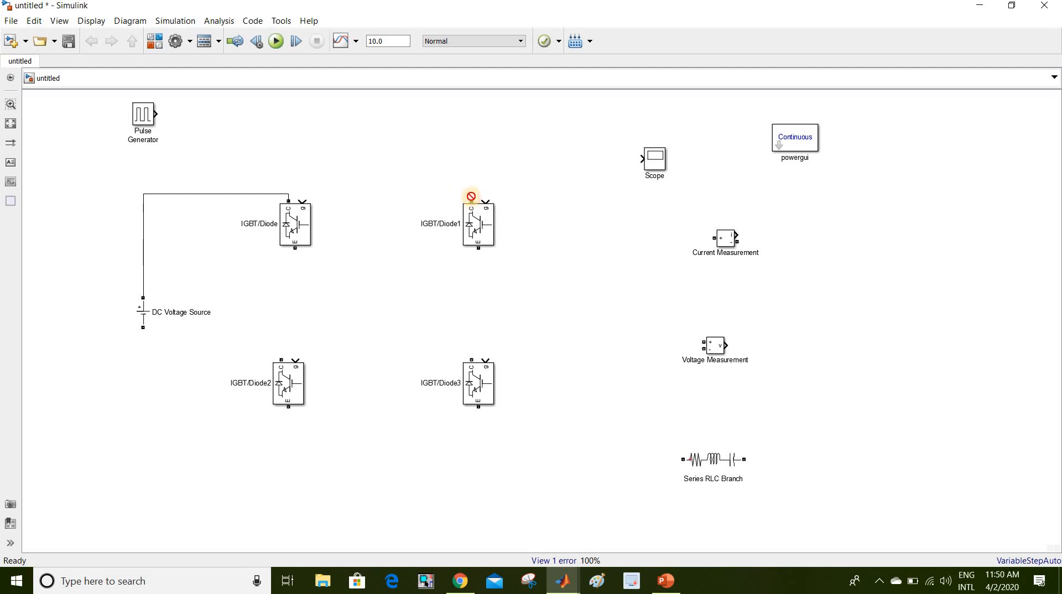
{"action": "left_click_drag", "start_coordinate": [471, 196], "coordinate": [288, 194]}
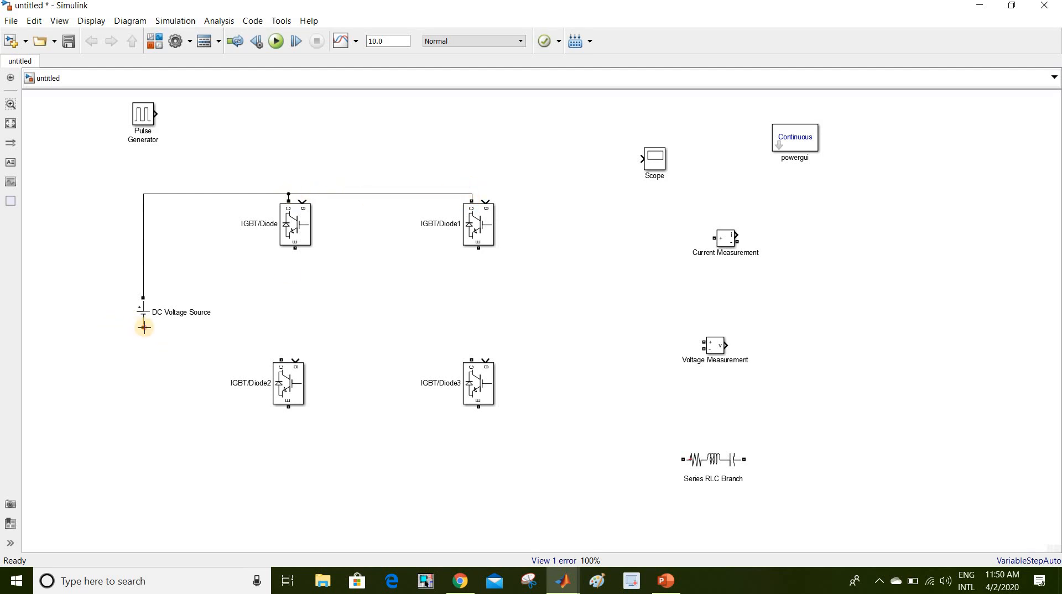
{"action": "left_click_drag", "start_coordinate": [144, 327], "coordinate": [288, 406]}
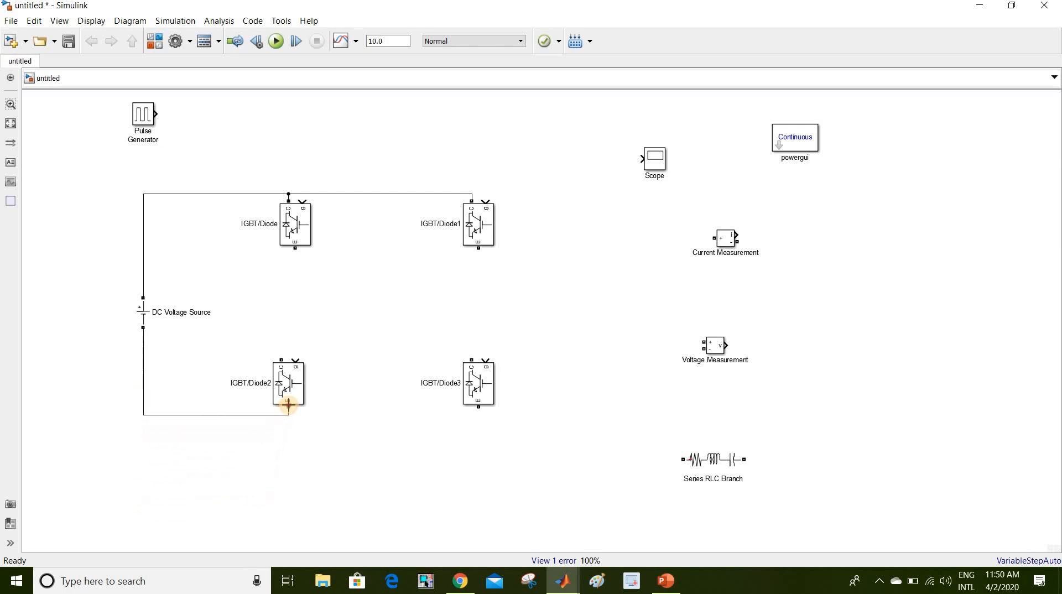
{"action": "mouse_move", "coordinate": [478, 408]}
{"action": "left_mouse_down"}
{"action": "mouse_move", "coordinate": [379, 421]}
{"action": "mouse_move", "coordinate": [288, 415]}
{"action": "left_mouse_up"}
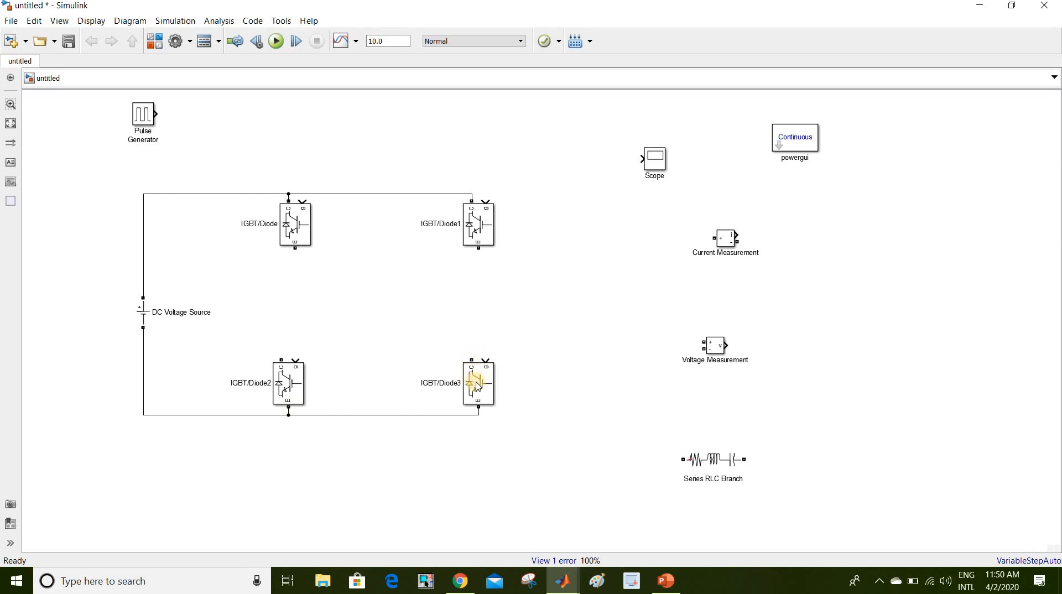
- Connect each top switch's emitter to the collector of the switch below it in that leg
{"action": "left_click_drag", "start_coordinate": [480, 387], "coordinate": [487, 386]}
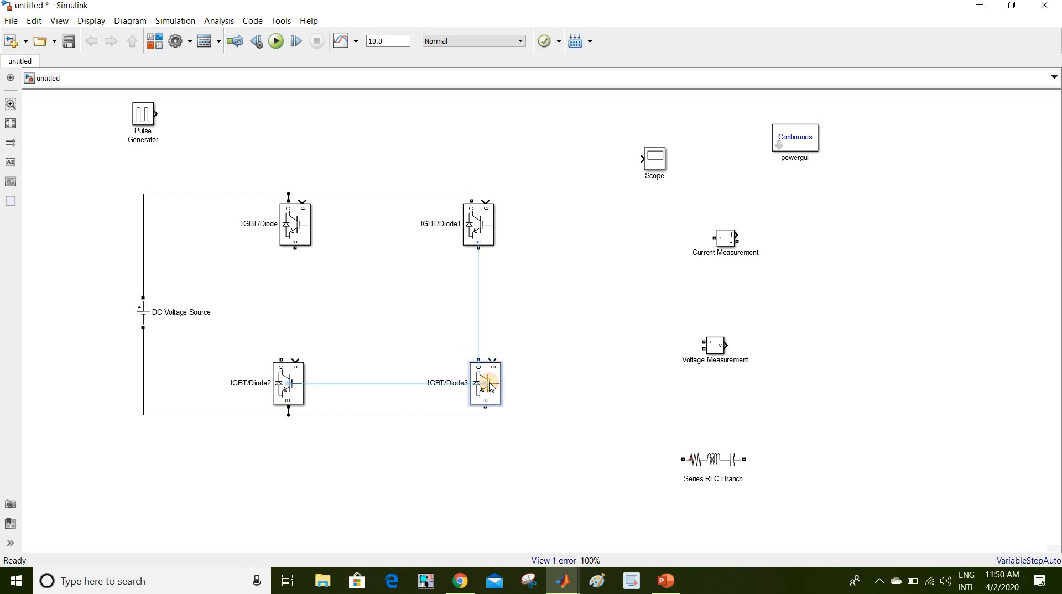
{"action": "left_click", "coordinate": [478, 335]}
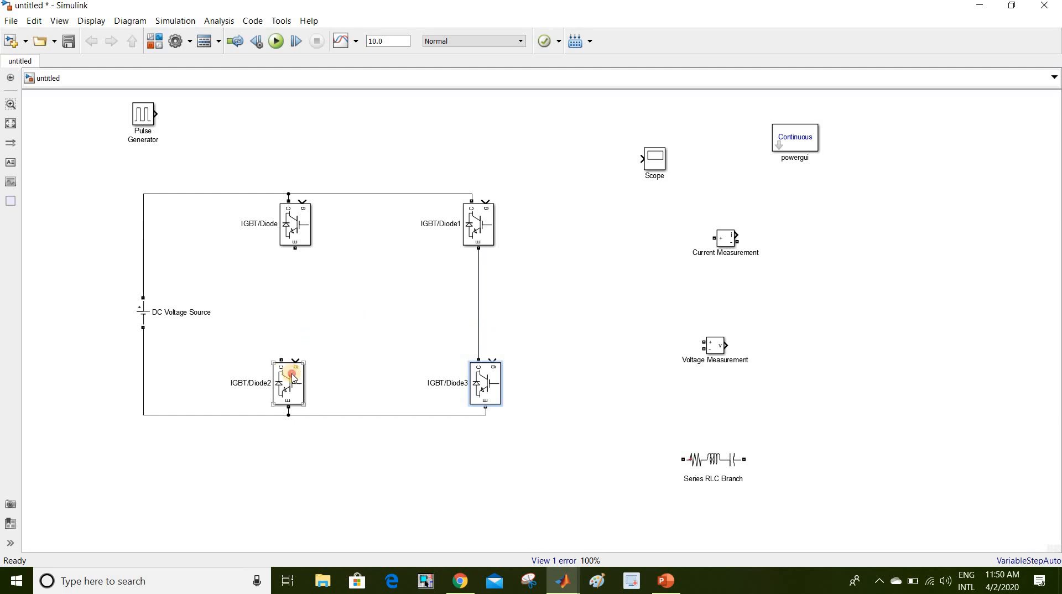
{"action": "left_click_drag", "start_coordinate": [294, 378], "coordinate": [308, 379]}
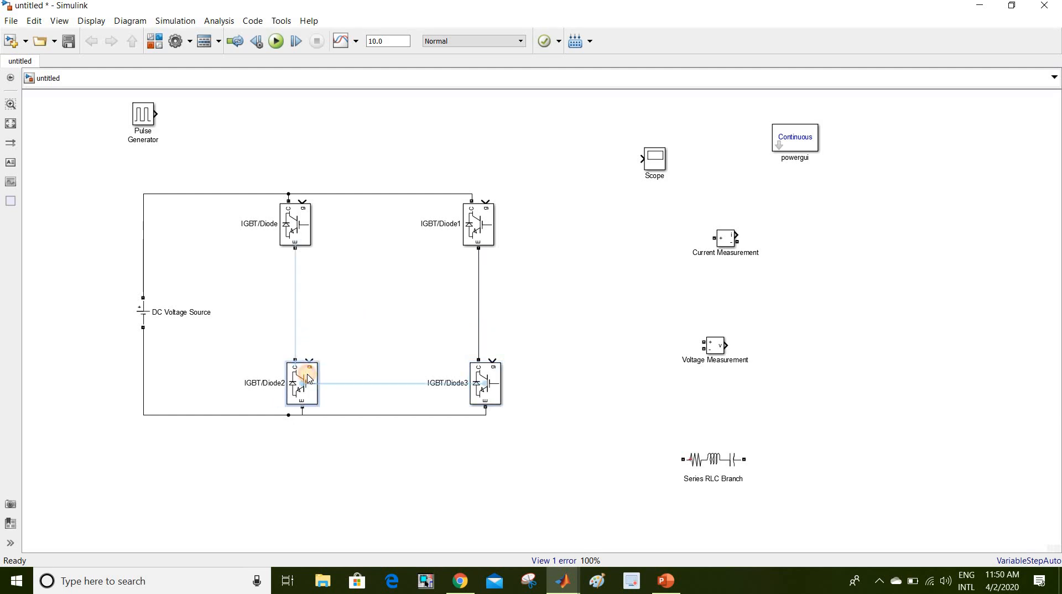
{"action": "left_click", "coordinate": [296, 326]}
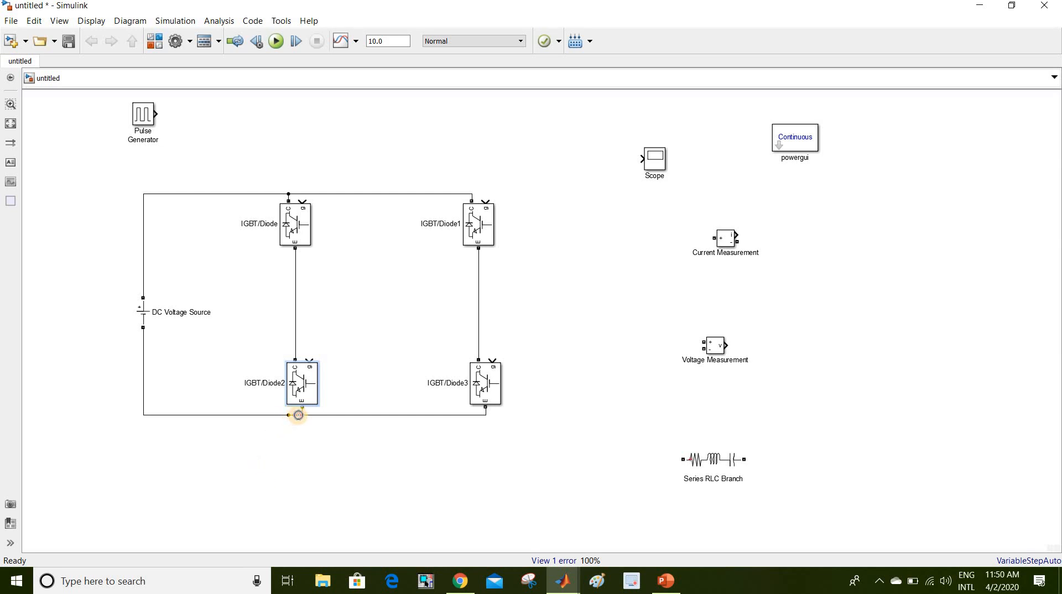
{"action": "left_click", "coordinate": [301, 416]}
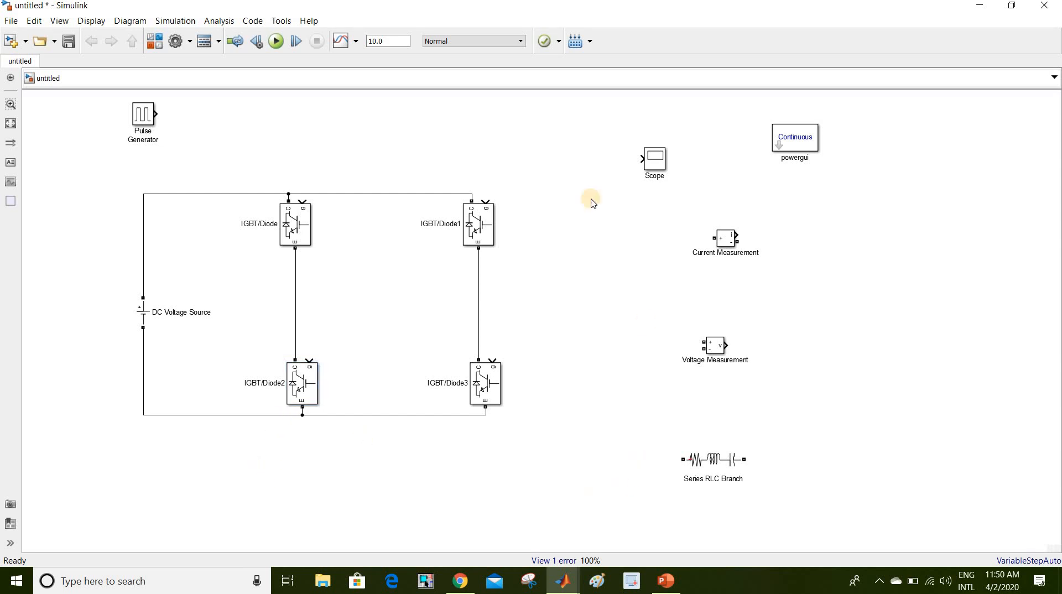
- Move the Series RLC Branch next to the bridge and rotate it upright
{"action": "left_click", "coordinate": [714, 463]}
{"action": "left_click_drag", "start_coordinate": [586, 240], "coordinate": [613, 291]}
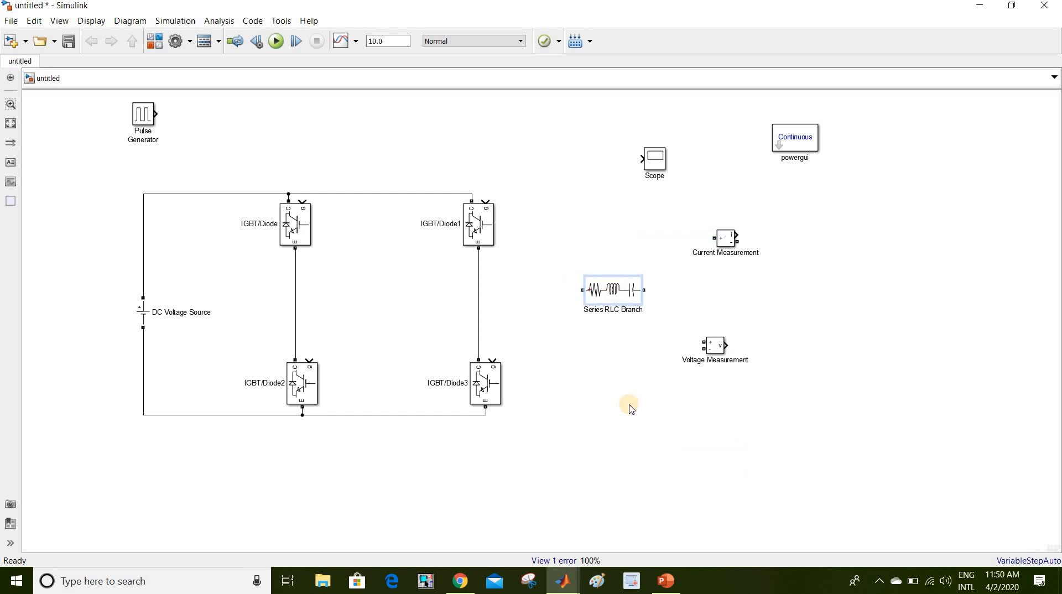
{"action": "key", "text": "ctrl+r"}
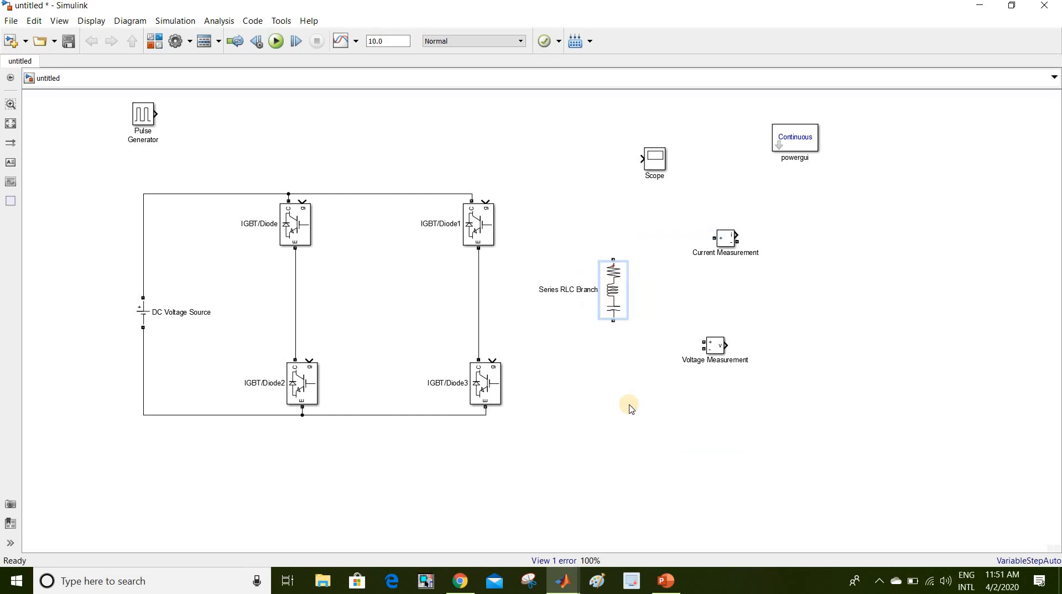
{"action": "left_click", "coordinate": [614, 304]}
- Set the branch type to R with 1 ohm resistance, then place it between the legs
{"action": "double_click", "coordinate": [615, 307]}
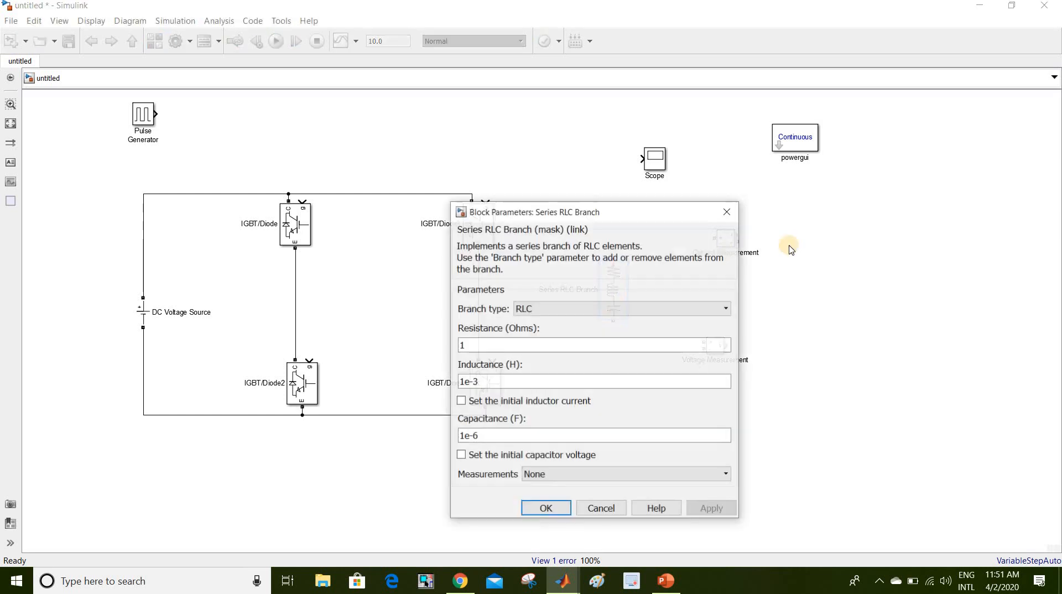
{"action": "left_click", "coordinate": [636, 307]}
{"action": "left_click", "coordinate": [555, 336]}
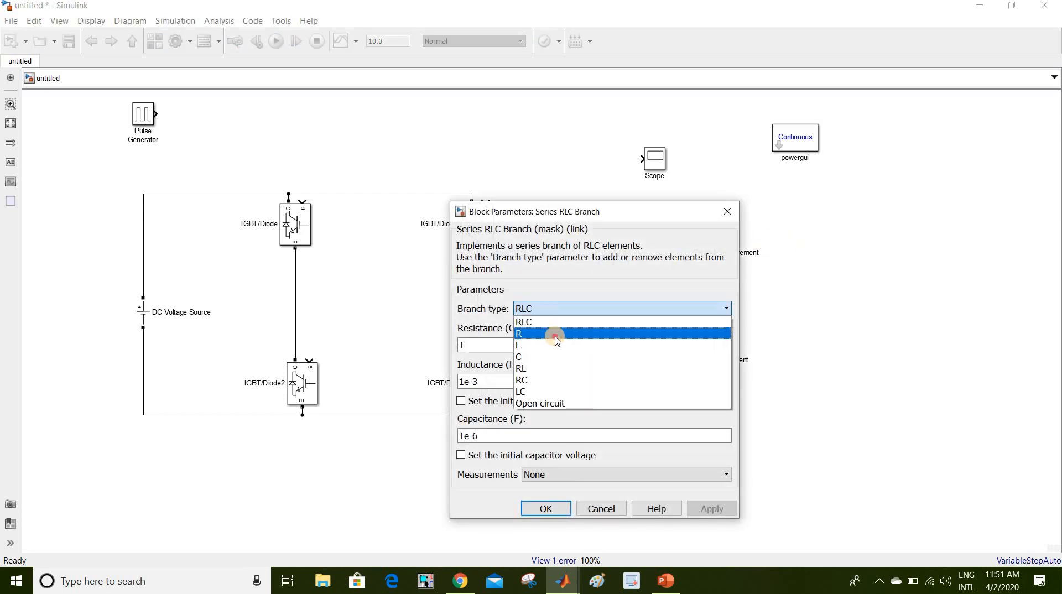
{"action": "left_click", "coordinate": [530, 314]}
{"action": "left_click", "coordinate": [523, 332]}
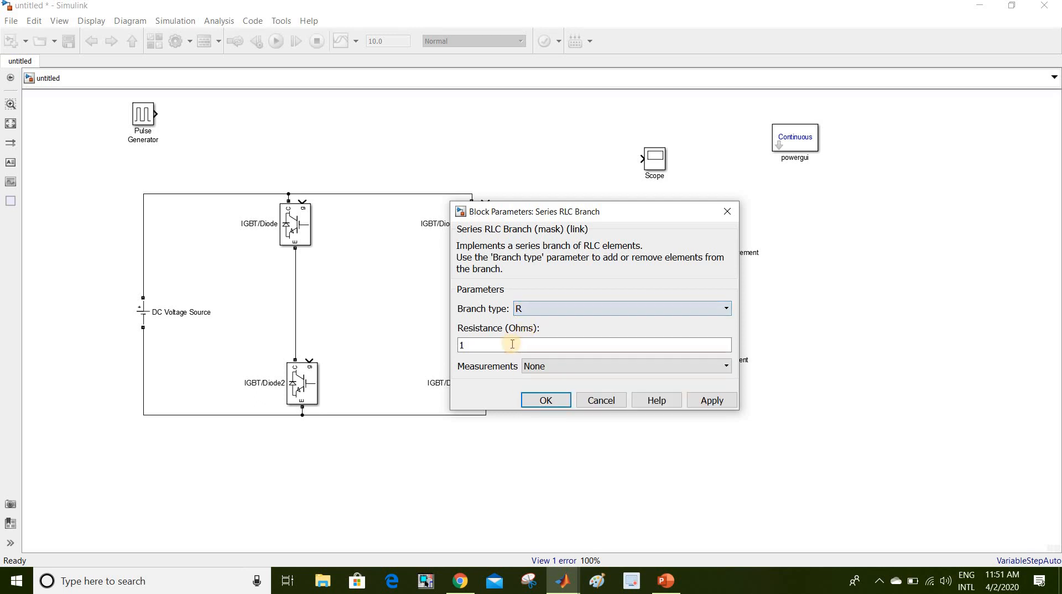
{"action": "left_click", "coordinate": [513, 344]}
{"action": "left_click", "coordinate": [542, 401]}
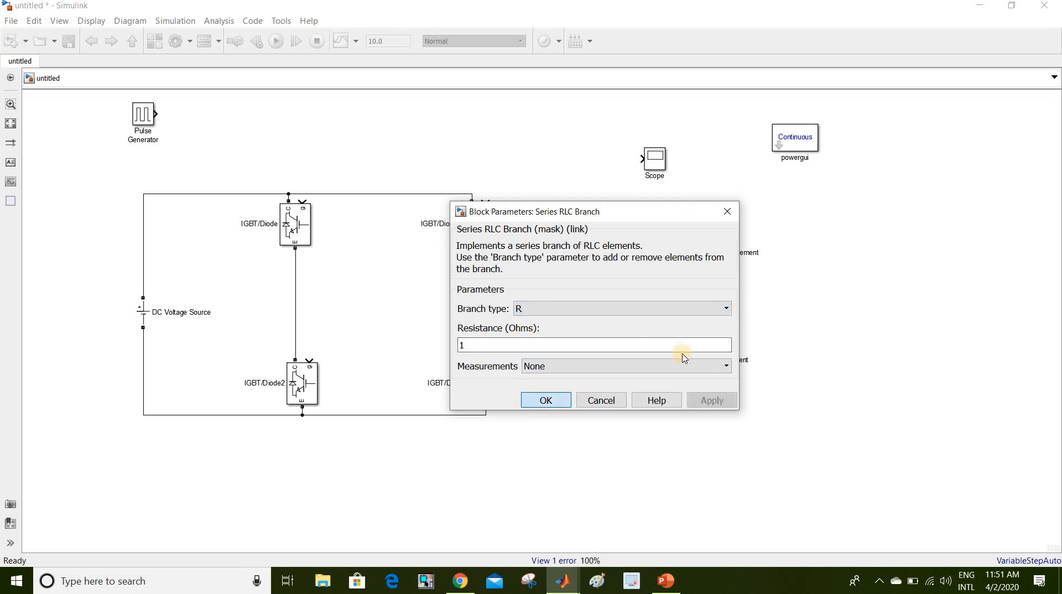
{"action": "left_click_drag", "start_coordinate": [616, 280], "coordinate": [579, 305]}
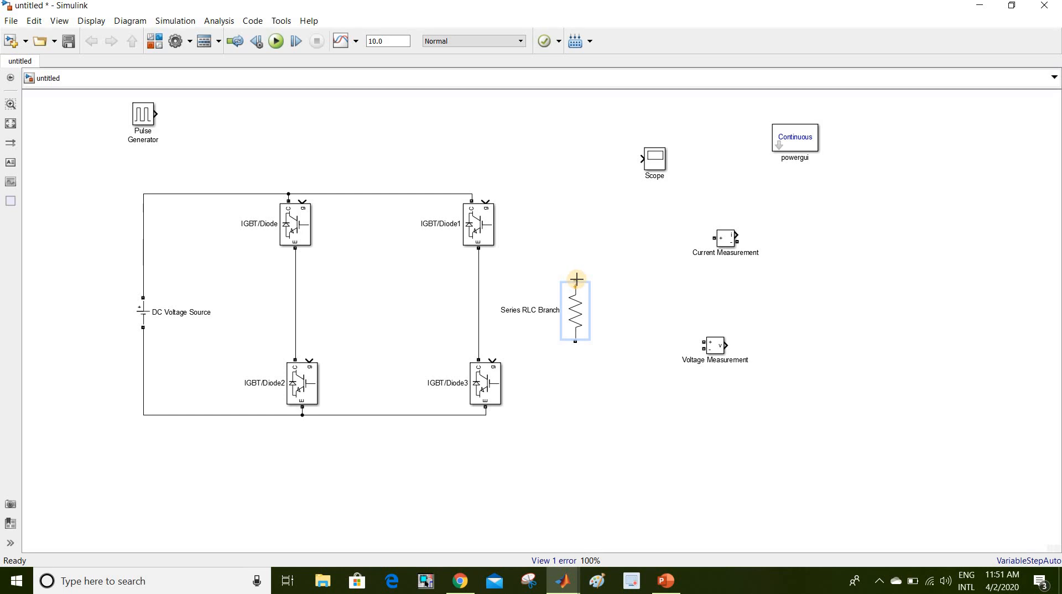
- Wire the resistor load between the two leg midpoints and straighten its wires
{"action": "left_click_drag", "start_coordinate": [573, 269], "coordinate": [297, 277]}
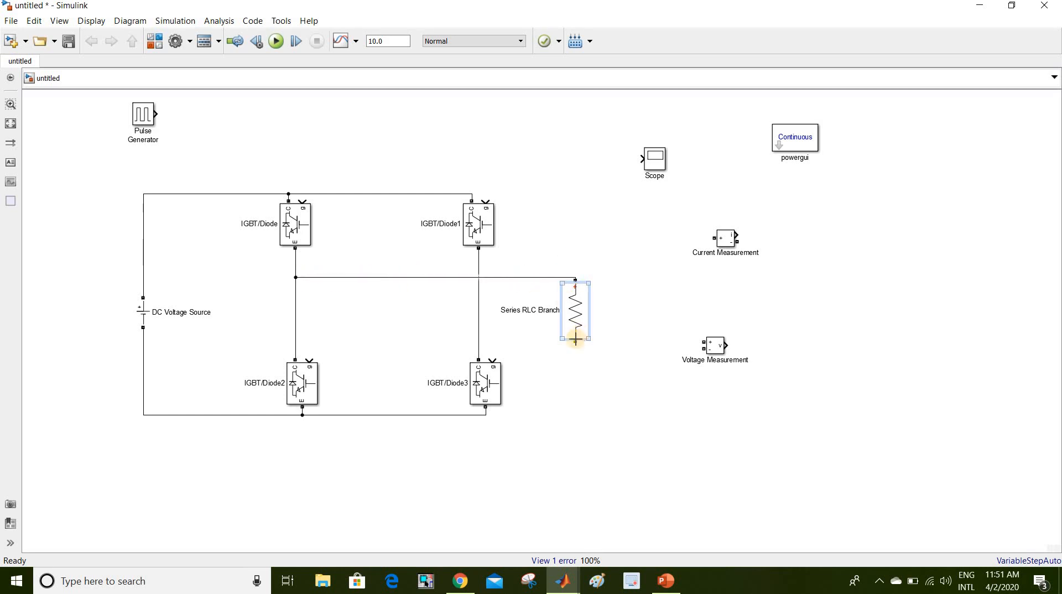
{"action": "left_click_drag", "start_coordinate": [575, 340], "coordinate": [476, 312]}
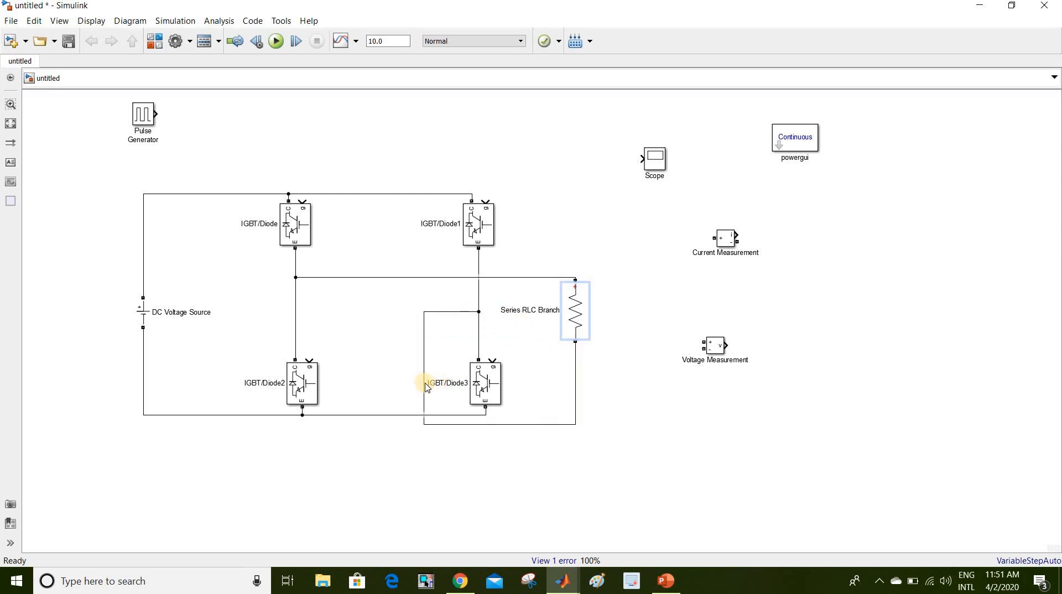
{"action": "left_click_drag", "start_coordinate": [426, 387], "coordinate": [526, 377]}
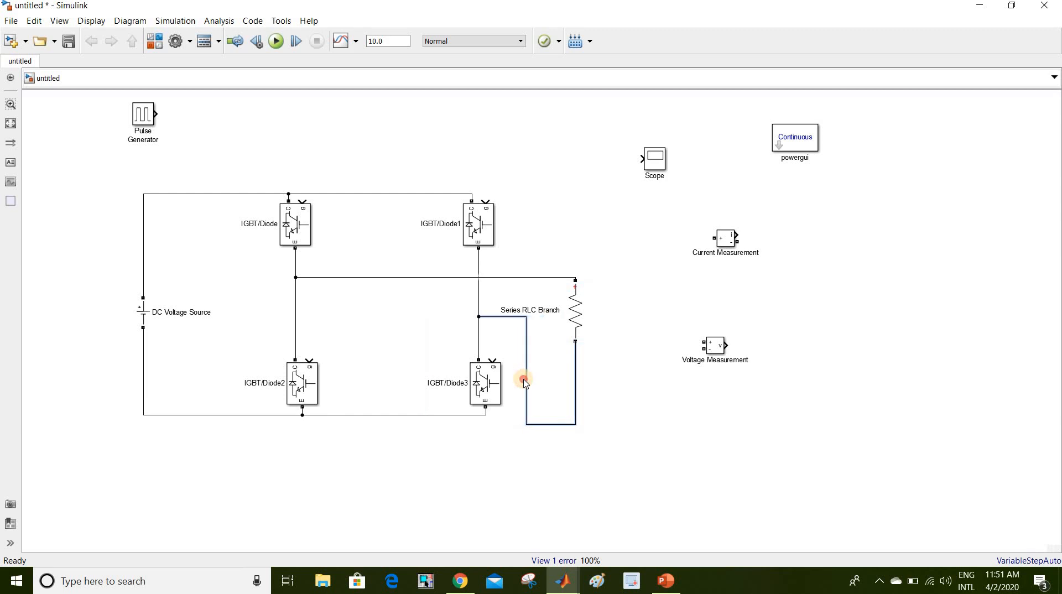
{"action": "left_click_drag", "start_coordinate": [573, 307], "coordinate": [625, 300]}
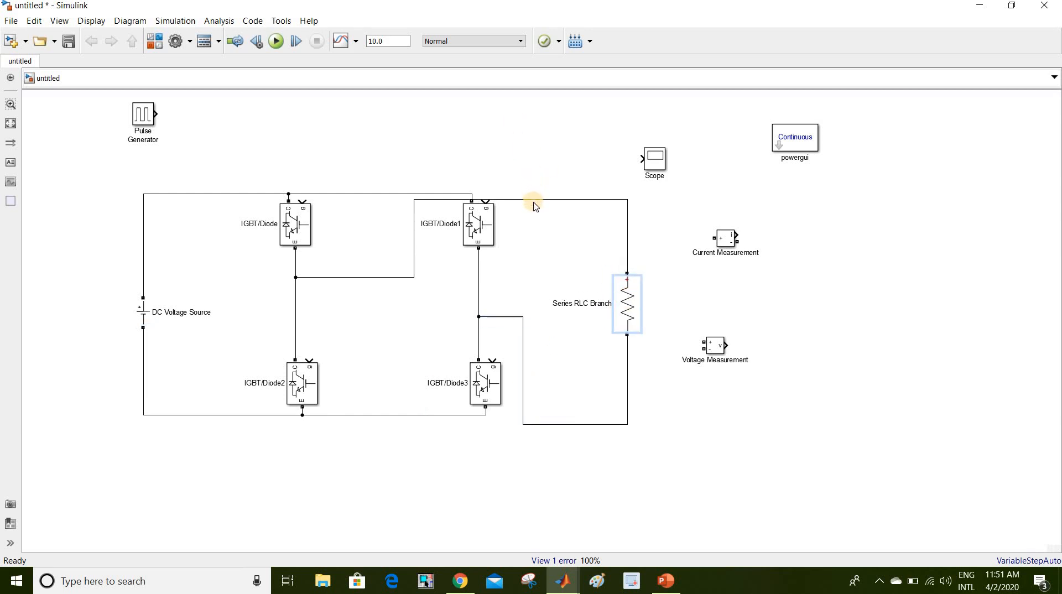
{"action": "left_click_drag", "start_coordinate": [534, 199], "coordinate": [541, 268]}
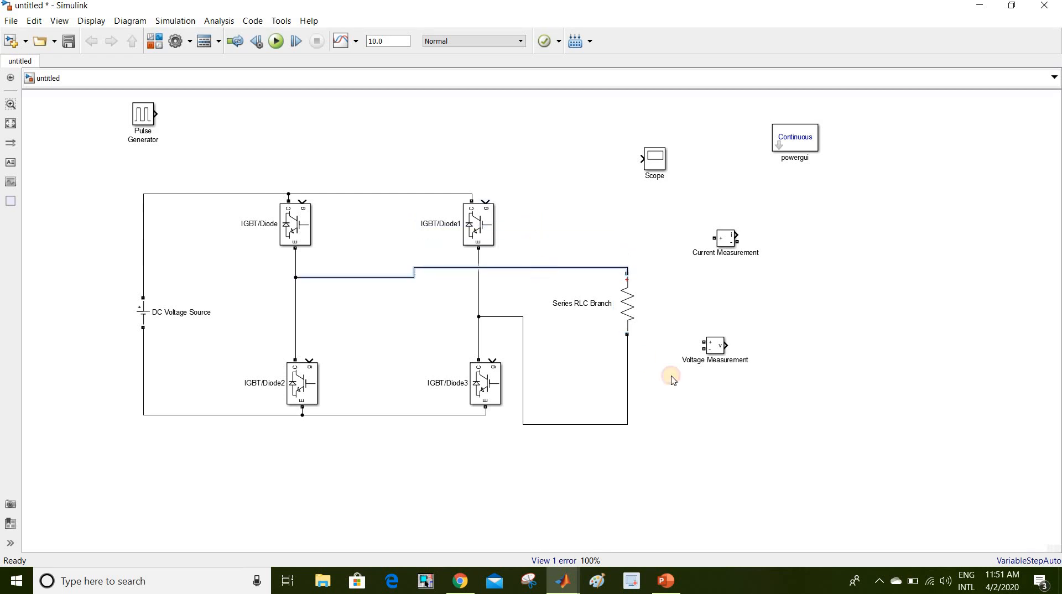
{"action": "left_click_drag", "start_coordinate": [629, 304], "coordinate": [629, 346]}
{"action": "left_click", "coordinate": [713, 479]}
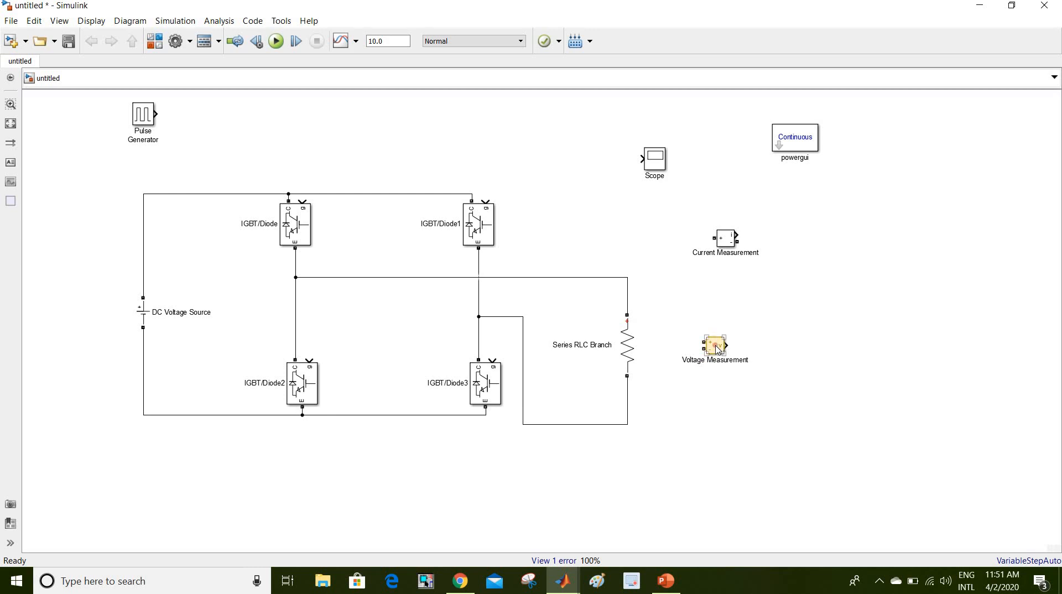
- Move Voltage Measurement, powergui and Scope to the right, then bring up the PowerPoint slides
{"action": "left_click_drag", "start_coordinate": [717, 349], "coordinate": [837, 294]}
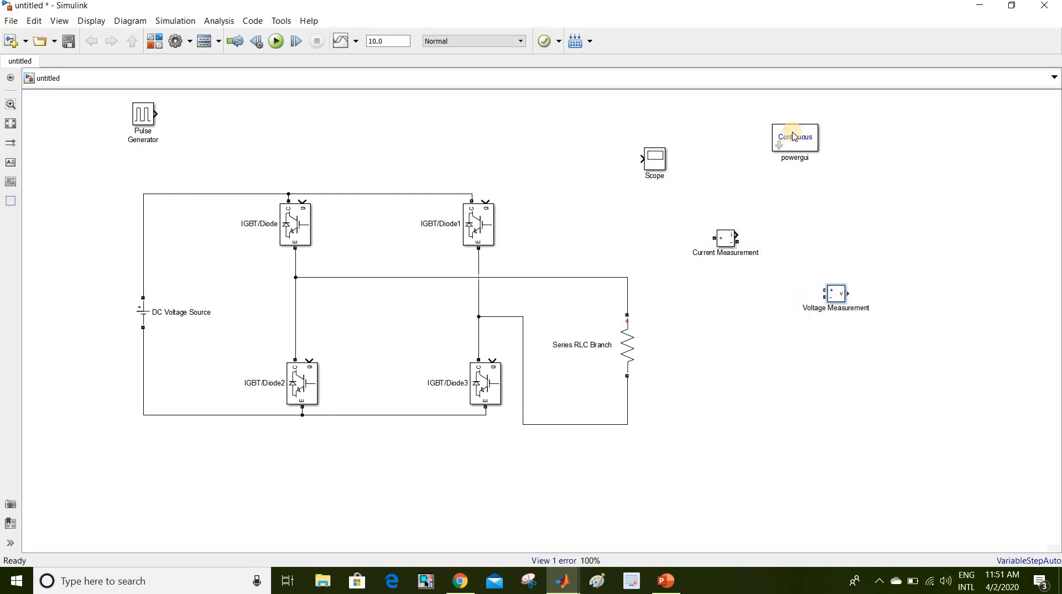
{"action": "left_click_drag", "start_coordinate": [795, 131], "coordinate": [843, 162]}
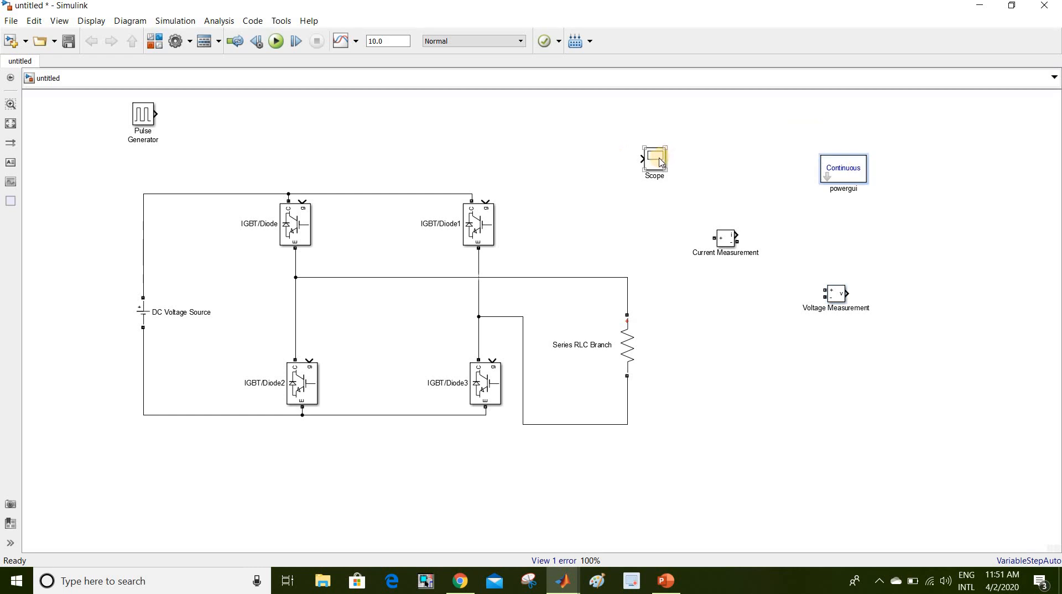
{"action": "left_click_drag", "start_coordinate": [660, 162], "coordinate": [698, 158]}
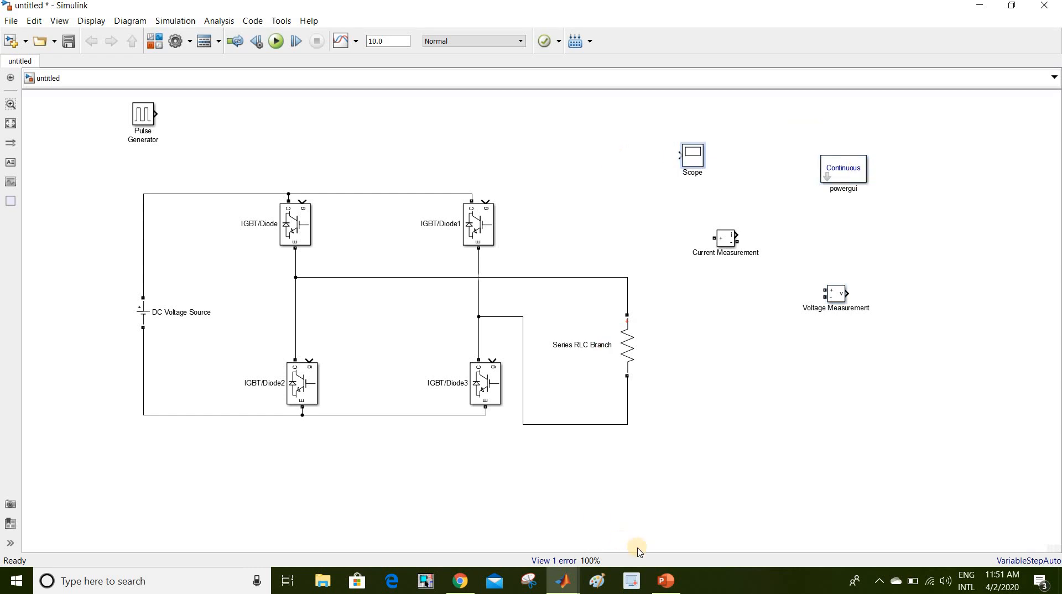
{"action": "left_click", "coordinate": [664, 580]}
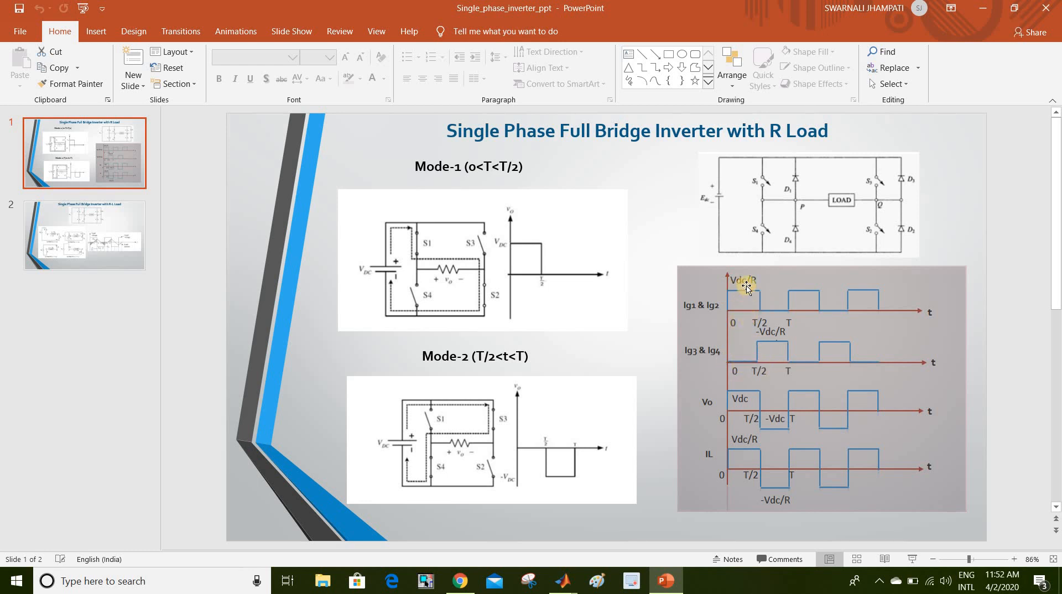
- Minimize PowerPoint after reviewing the Single Phase Full Bridge Inverter waveform slide
{"action": "left_click", "coordinate": [983, 8]}
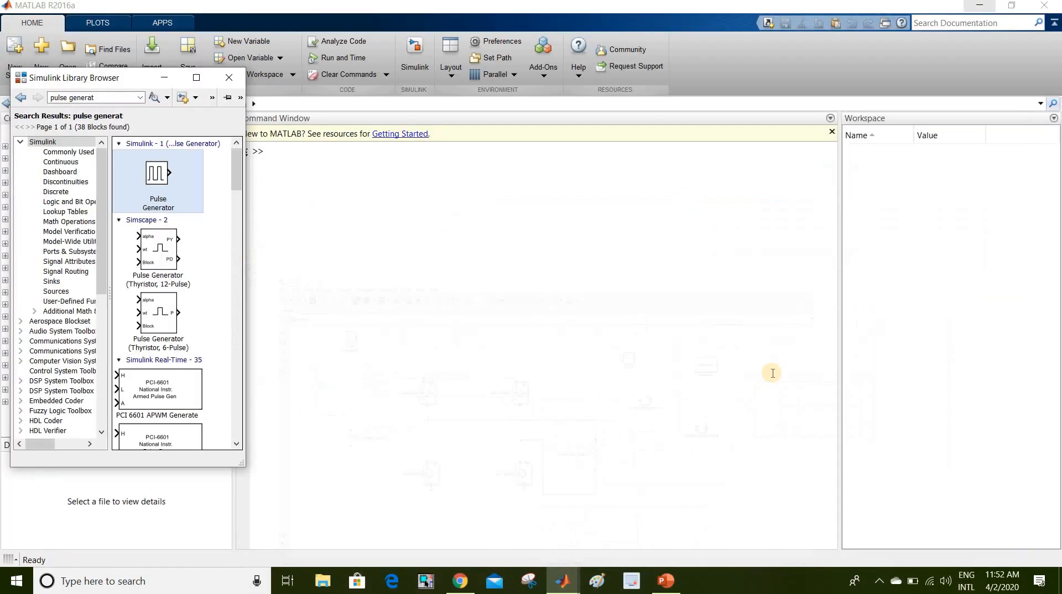
- Return to the Simulink model and paste Pulse Generator1 above the bridge
{"action": "left_click", "coordinate": [563, 581]}
{"action": "left_click", "coordinate": [622, 501]}
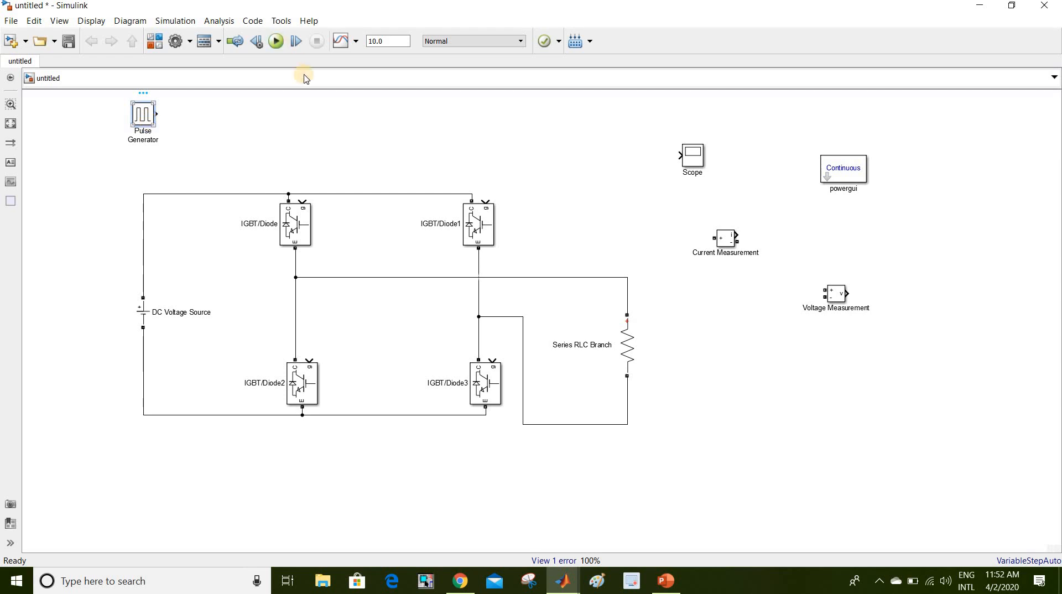
{"action": "left_click", "coordinate": [320, 114]}
{"action": "key", "text": "ctrl+v"}
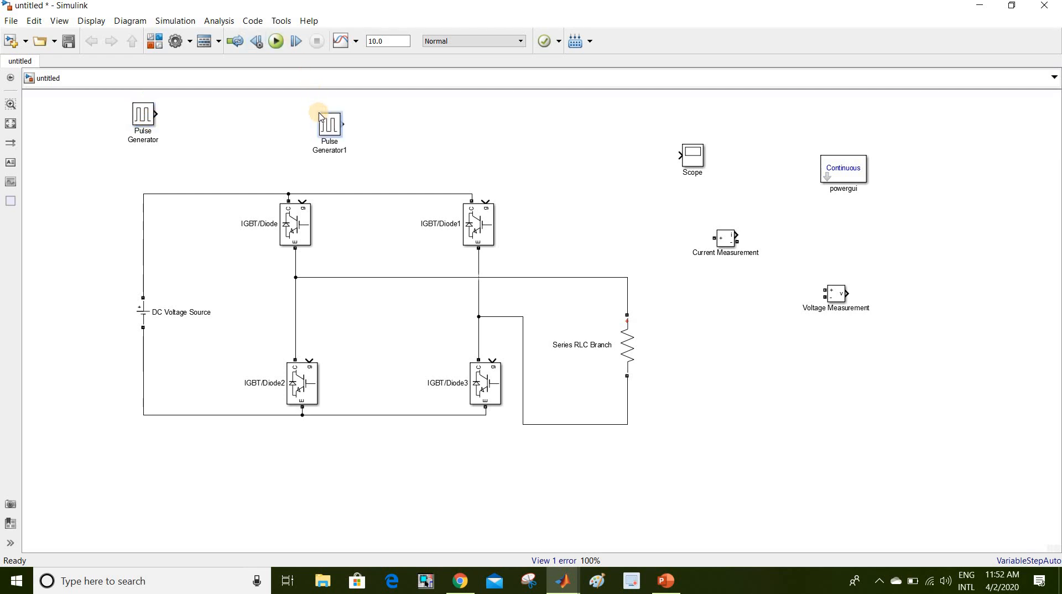
{"action": "left_click_drag", "start_coordinate": [330, 132], "coordinate": [415, 139]}
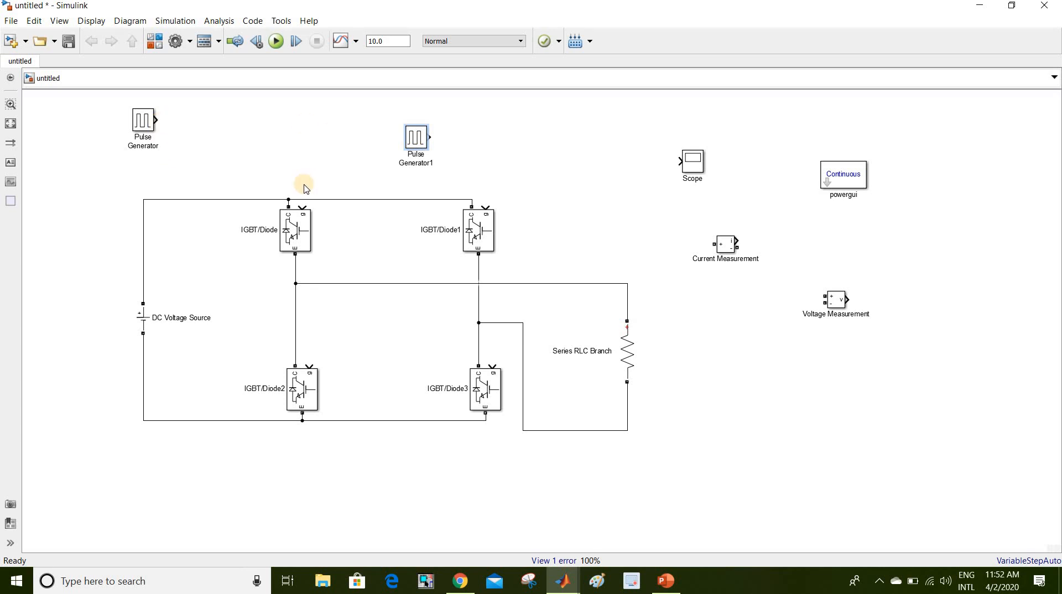
{"action": "left_click", "coordinate": [297, 227]}
{"action": "left_click", "coordinate": [404, 345]}
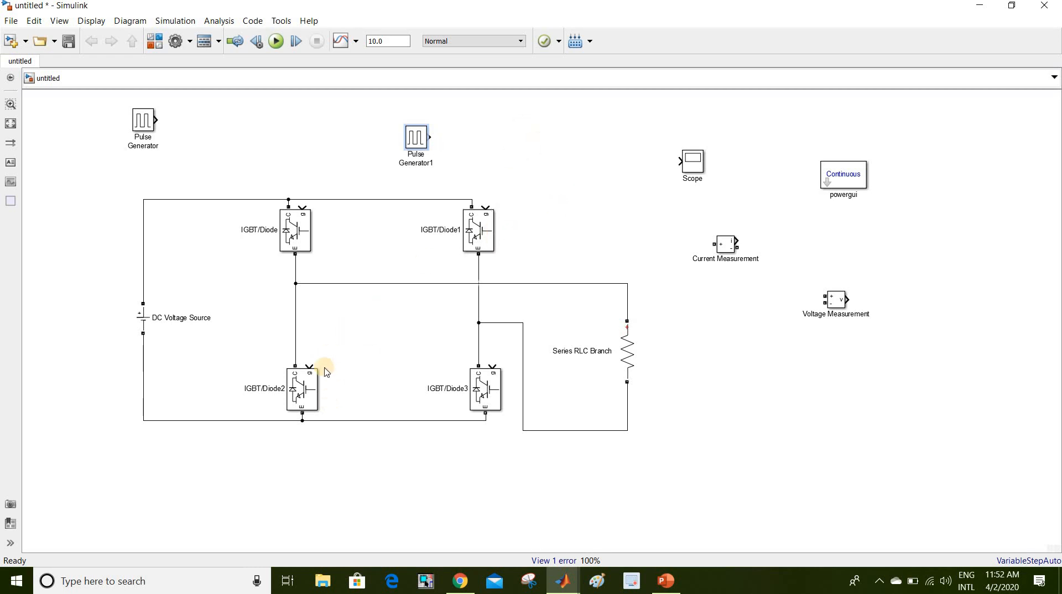
- Wire Pulse Generator to IGBT/Diode and IGBT/Diode3 gates, Pulse Generator1 to IGBT/Diode1 and IGBT/Diode2
{"action": "left_click", "coordinate": [140, 121]}
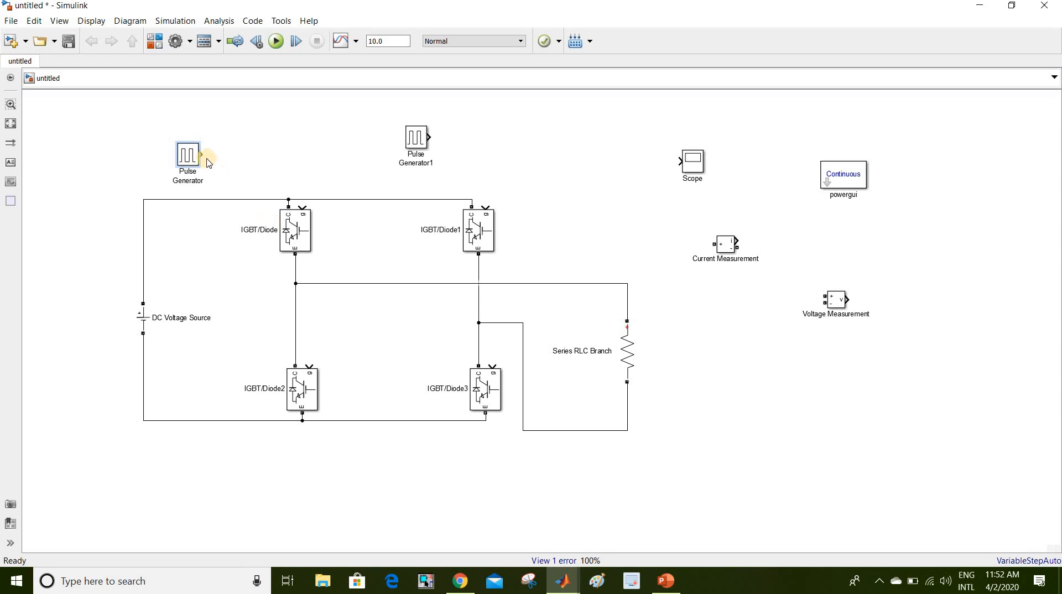
{"action": "left_click_drag", "start_coordinate": [202, 154], "coordinate": [303, 206]}
{"action": "left_click_drag", "start_coordinate": [493, 366], "coordinate": [302, 154]}
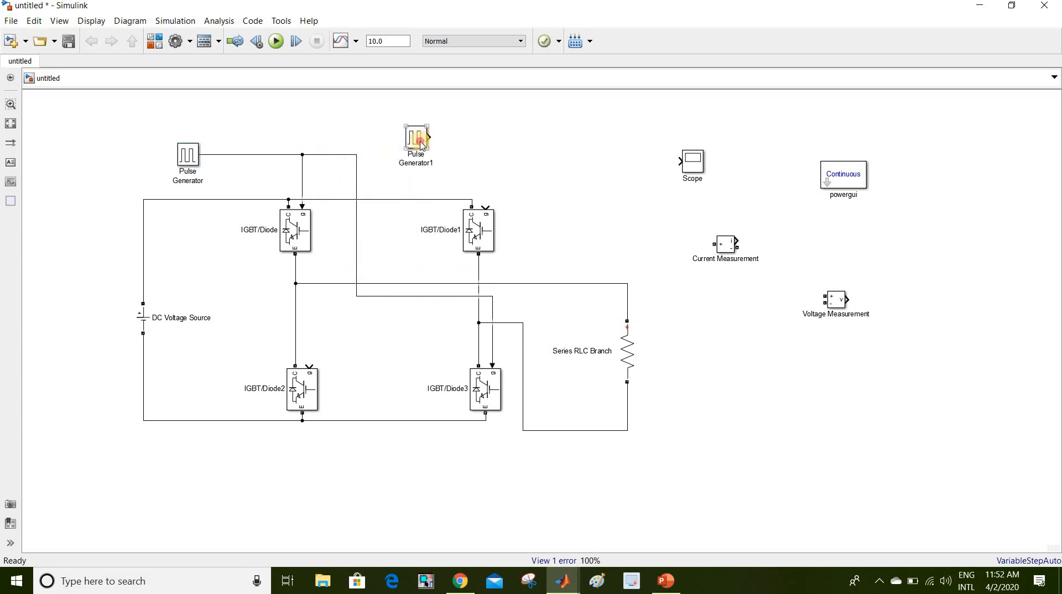
{"action": "mouse_move", "coordinate": [416, 139]}
{"action": "left_mouse_down"}
{"action": "mouse_move", "coordinate": [232, 252]}
{"action": "mouse_move", "coordinate": [199, 232]}
{"action": "mouse_move", "coordinate": [309, 368]}
{"action": "left_mouse_up"}
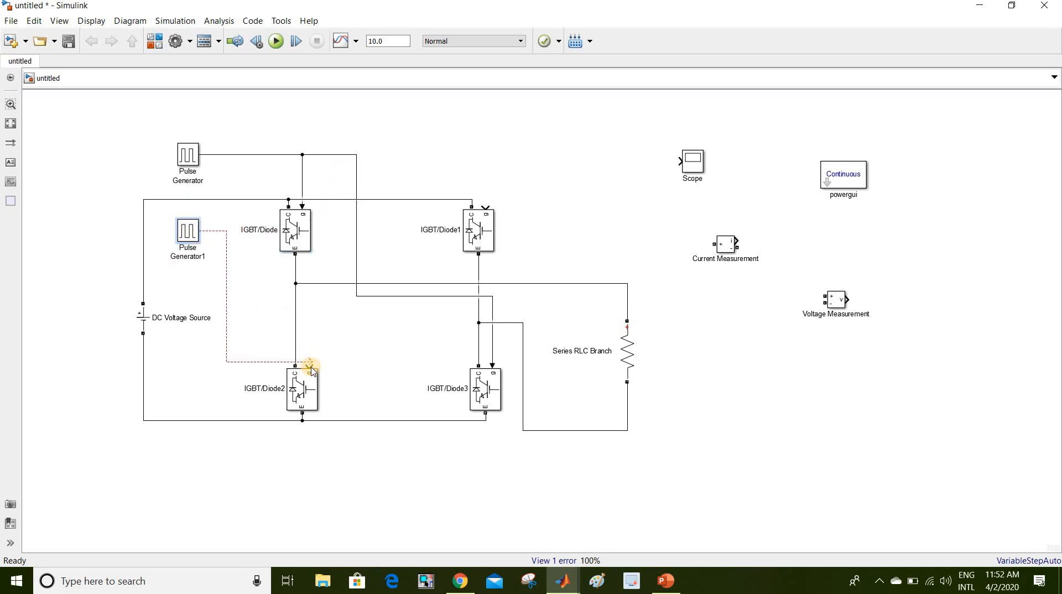
{"action": "left_click_drag", "start_coordinate": [484, 207], "coordinate": [226, 230]}
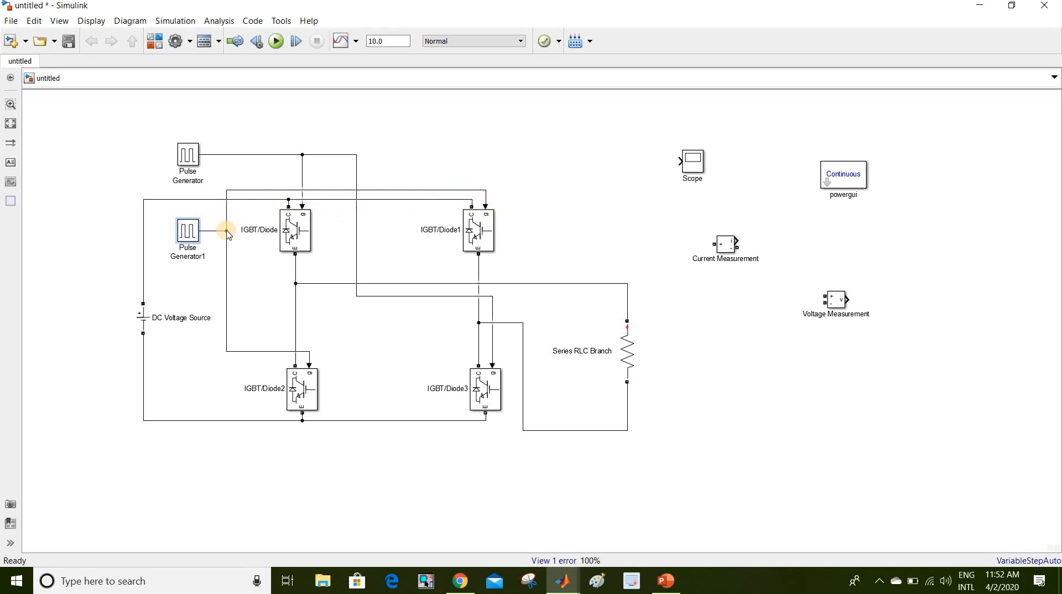
{"action": "left_click", "coordinate": [613, 226]}
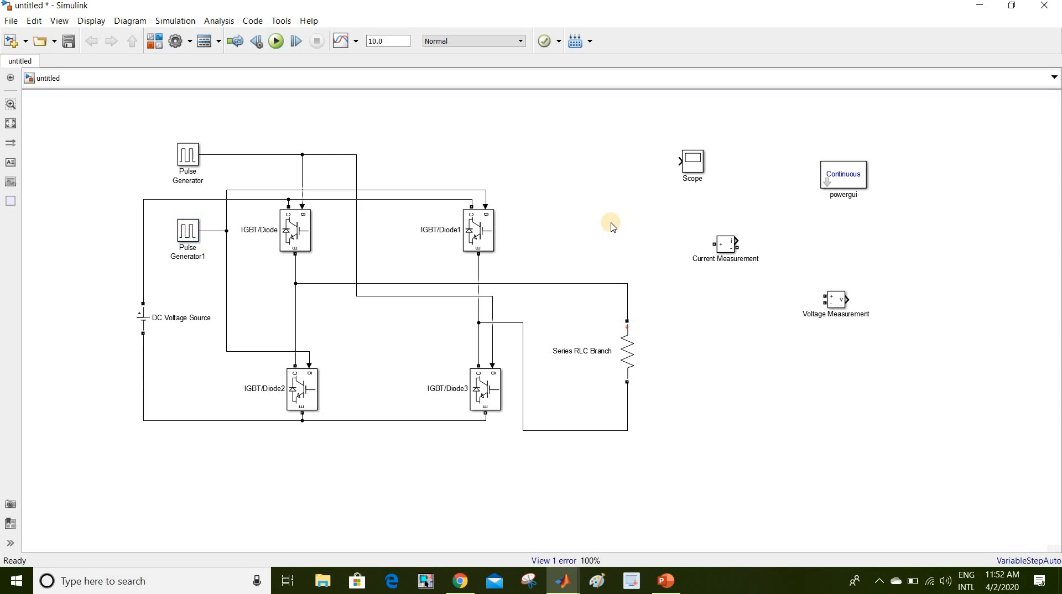
- Give Pulse Generator amplitude 5, period 0.02 and pulse width 50%, and confirm
{"action": "double_click", "coordinate": [188, 157]}
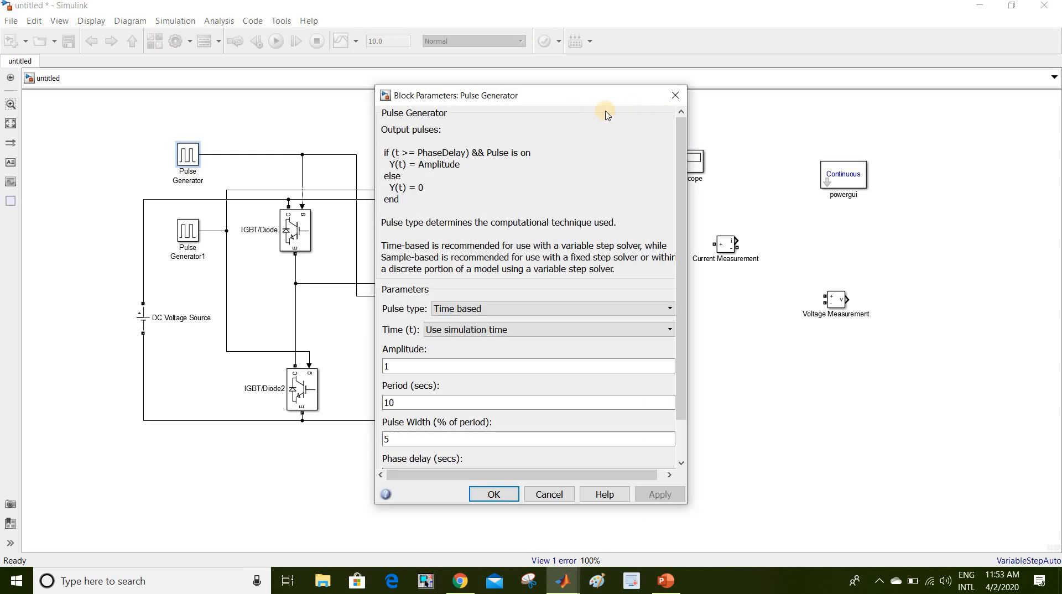
{"action": "left_click_drag", "start_coordinate": [680, 201], "coordinate": [680, 201]}
{"action": "scroll", "coordinate": [600, 362], "scroll_direction": "down", "scroll_amount": 1}
{"action": "double_click", "coordinate": [437, 323]}
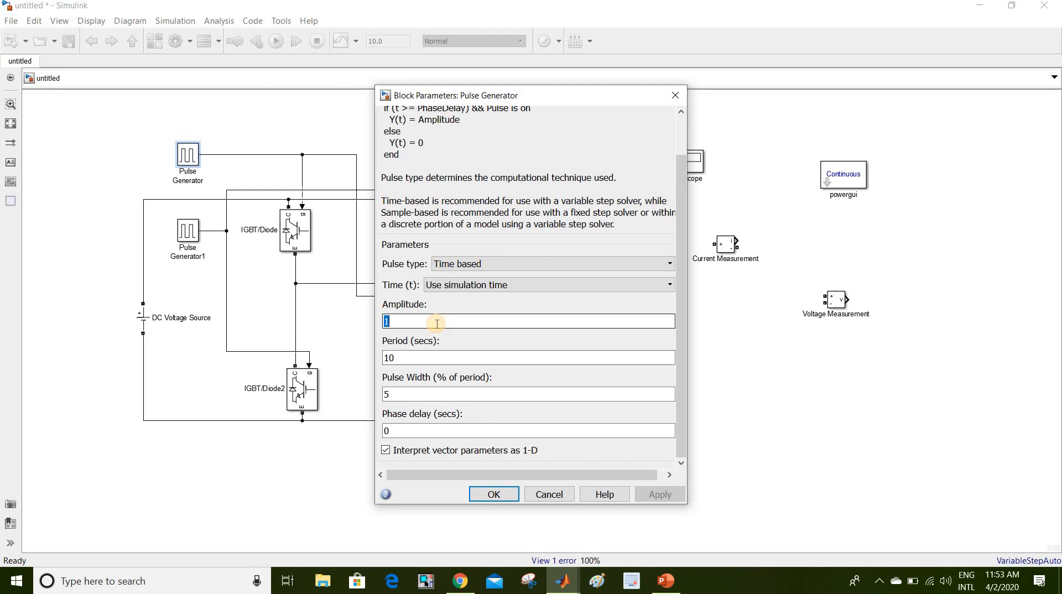
{"action": "type", "text": "5"}
{"action": "double_click", "coordinate": [421, 355]}
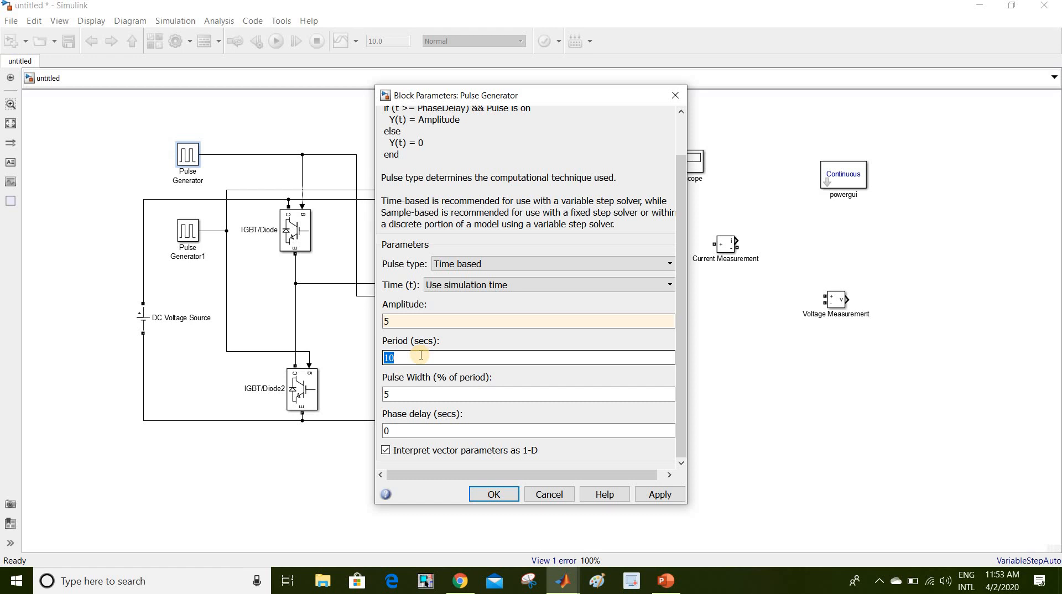
{"action": "type", "text": "0."}
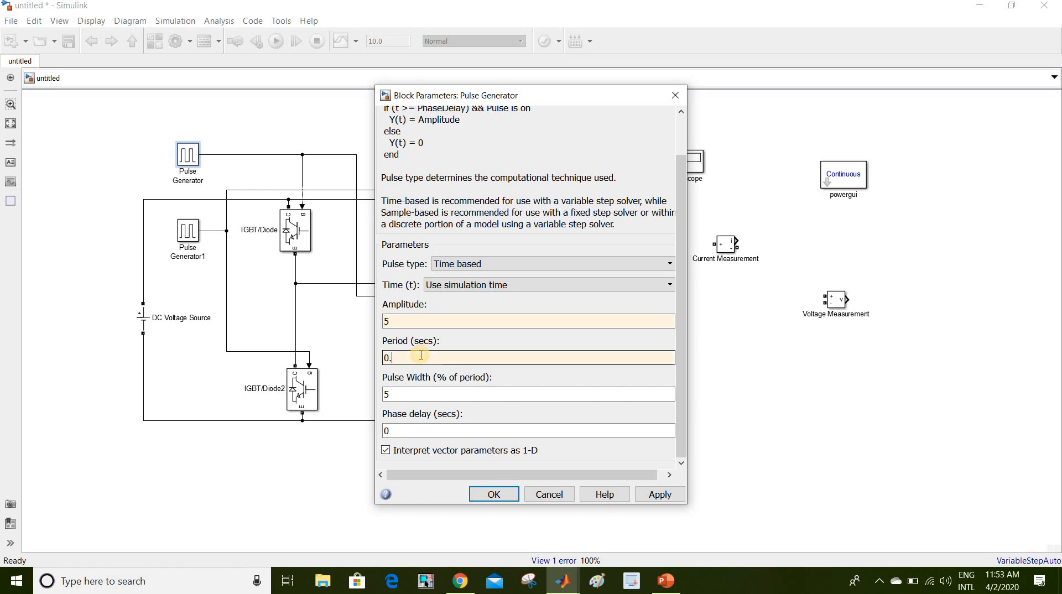
{"action": "type", "text": "02"}
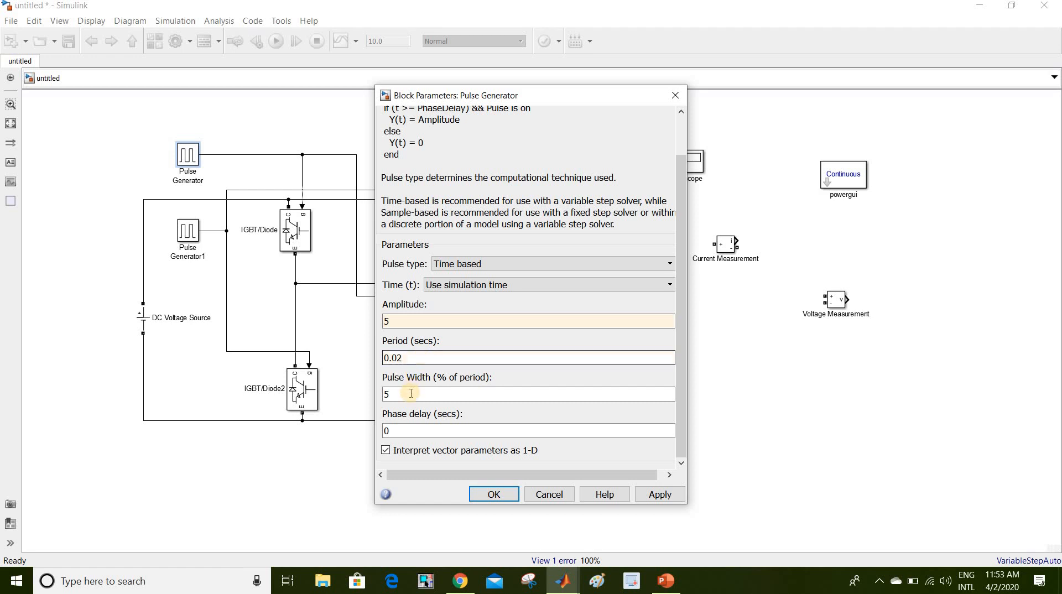
{"action": "double_click", "coordinate": [411, 393]}
{"action": "type", "text": "50"}
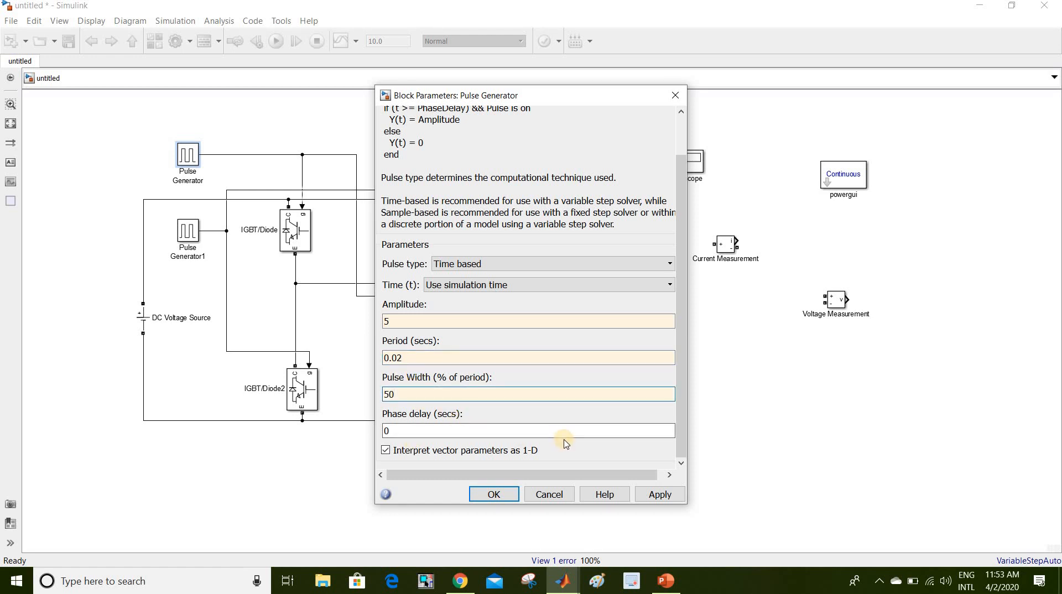
{"action": "left_click", "coordinate": [492, 494]}
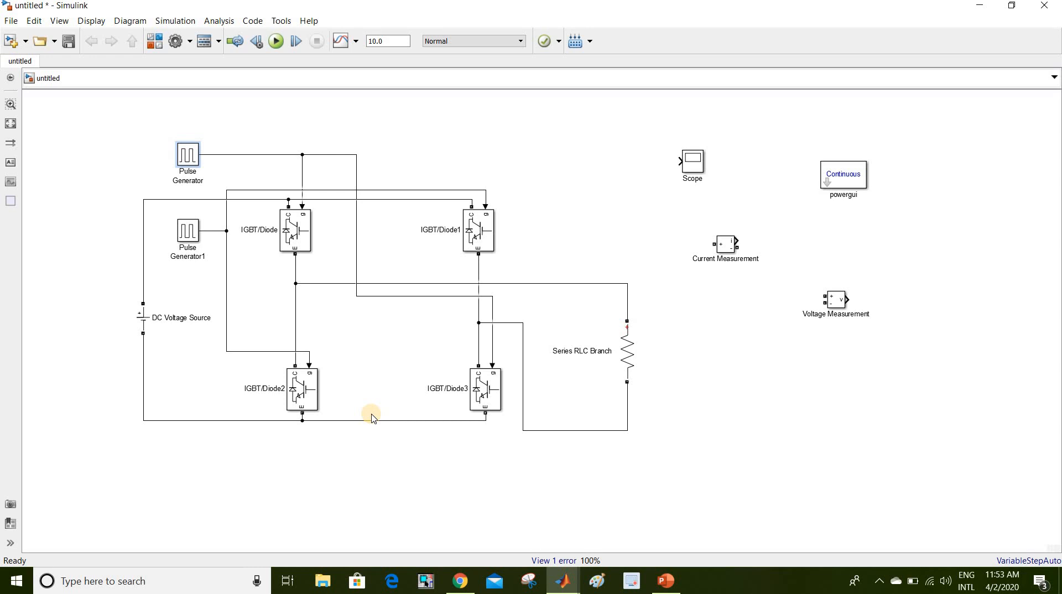
{"action": "left_click", "coordinate": [194, 233]}
- Set Pulse Generator1 to phase delay 0.01, pulse width 50%, period 0.02 and amplitude 5
{"action": "double_click", "coordinate": [193, 233]}
{"action": "left_click", "coordinate": [668, 441]}
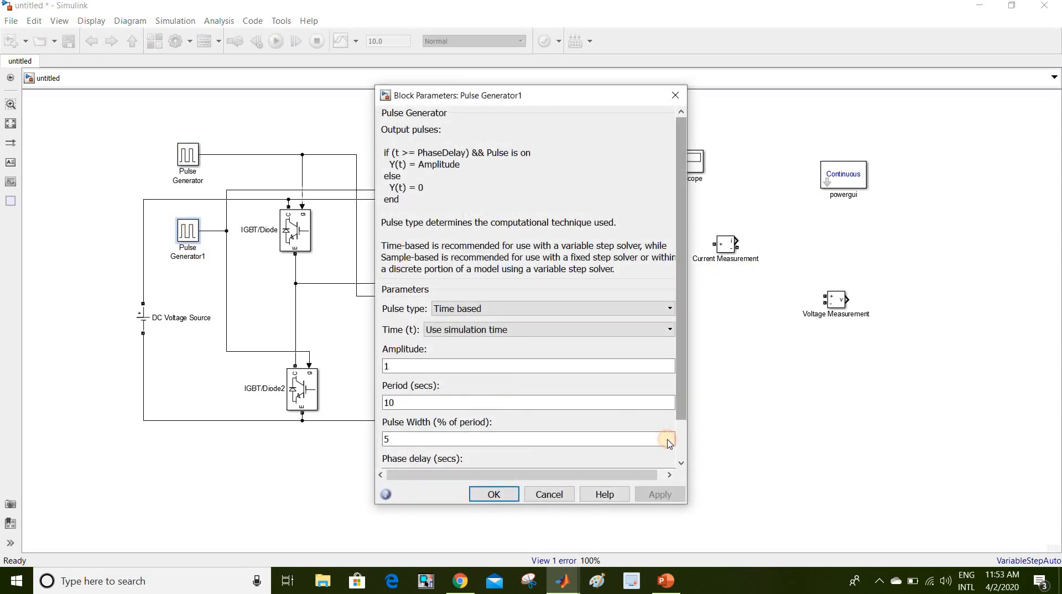
{"action": "scroll", "coordinate": [404, 470], "scroll_direction": "down", "scroll_amount": 2}
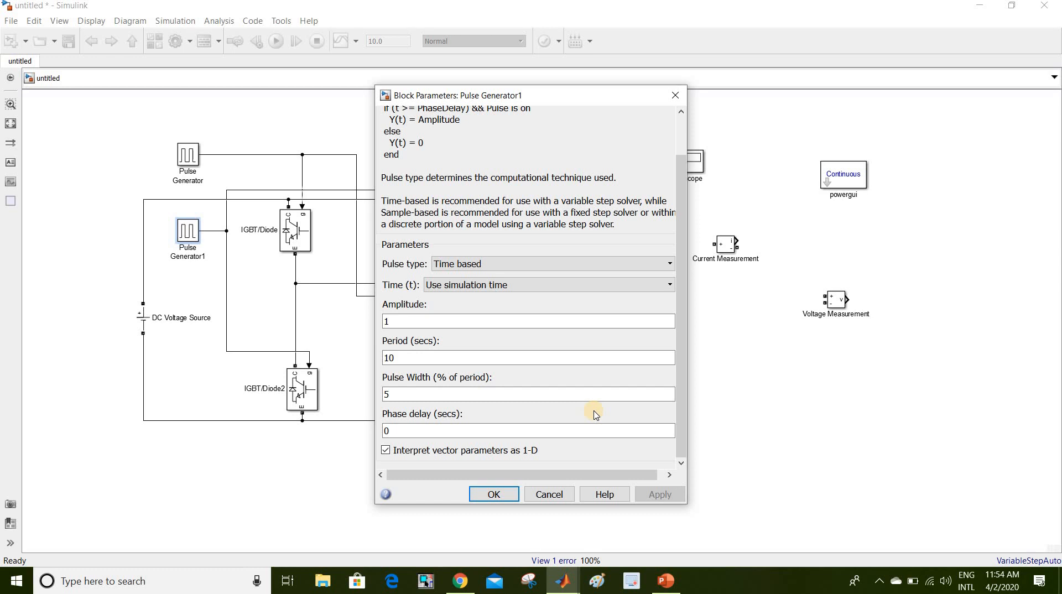
{"action": "double_click", "coordinate": [427, 431]}
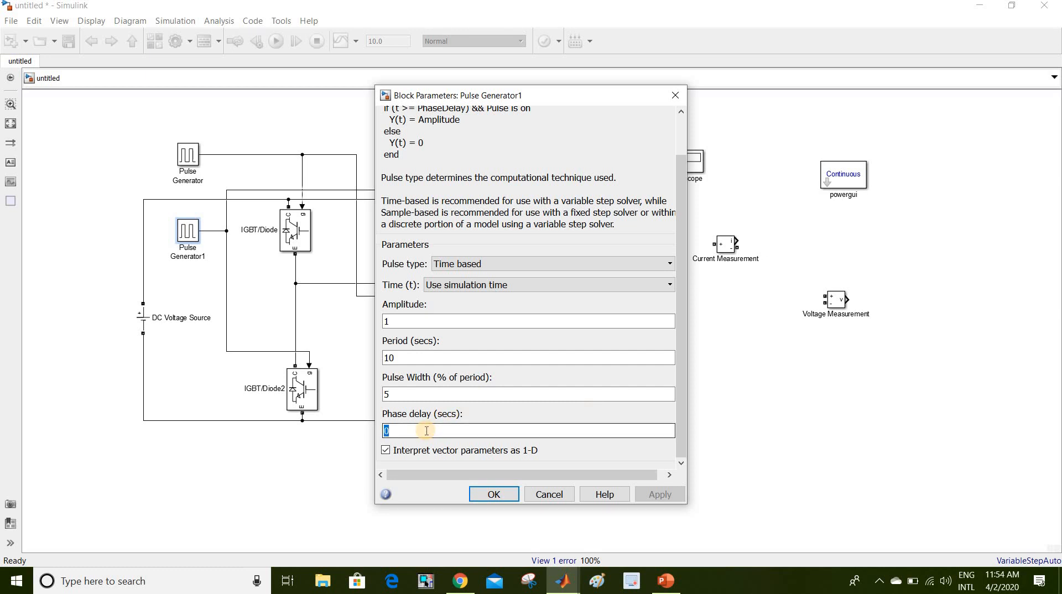
{"action": "type", "text": "01"}
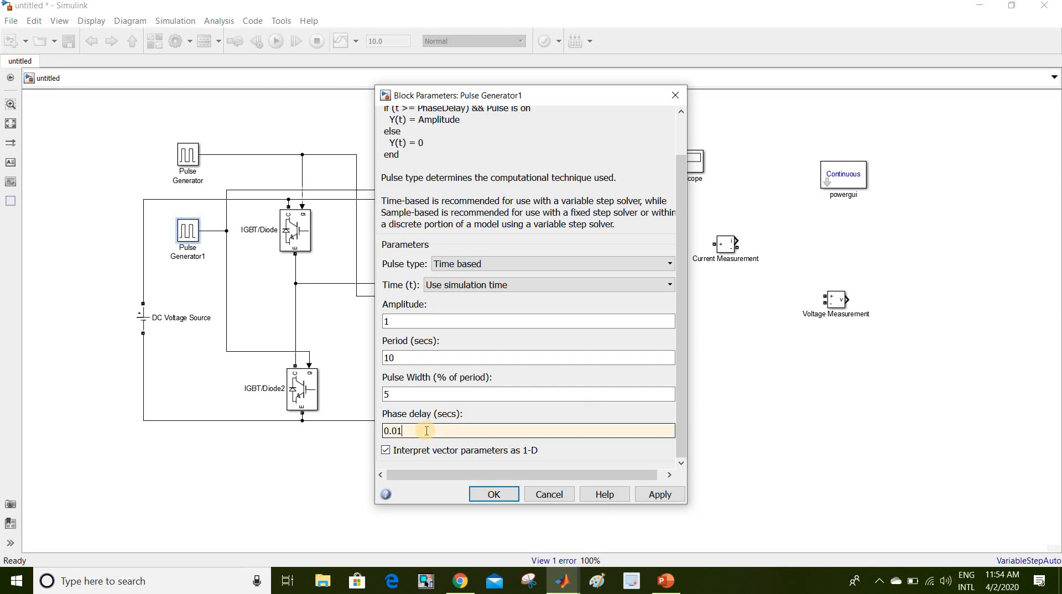
{"action": "double_click", "coordinate": [424, 396]}
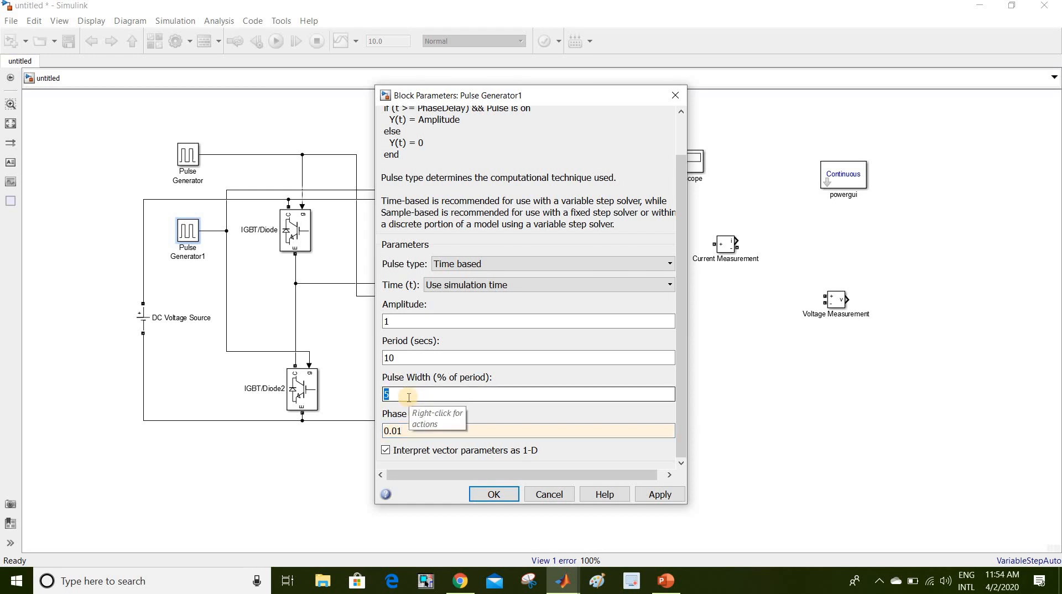
{"action": "type", "text": "50"}
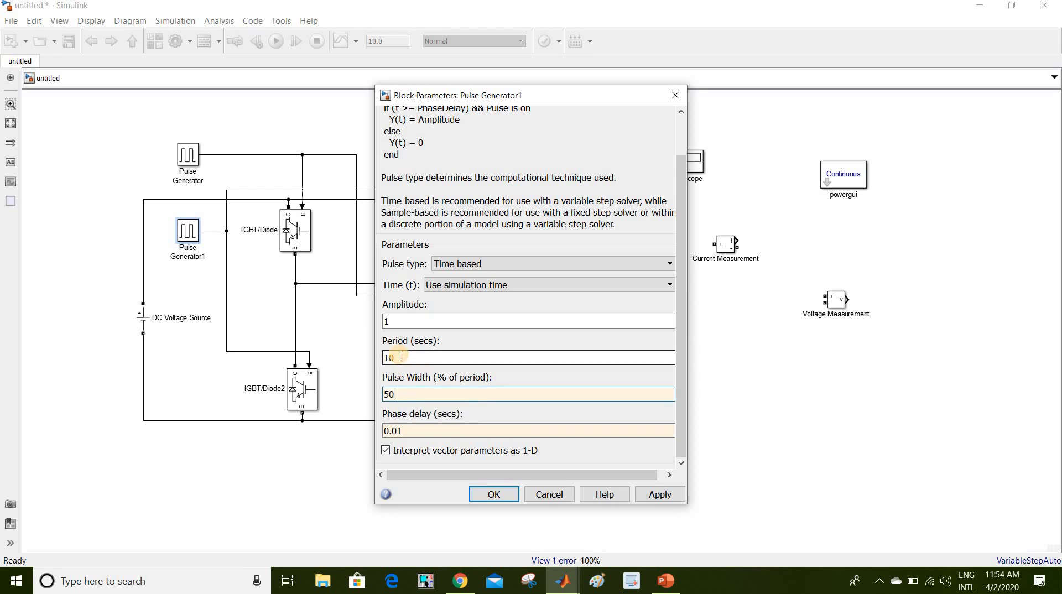
{"action": "double_click", "coordinate": [400, 355]}
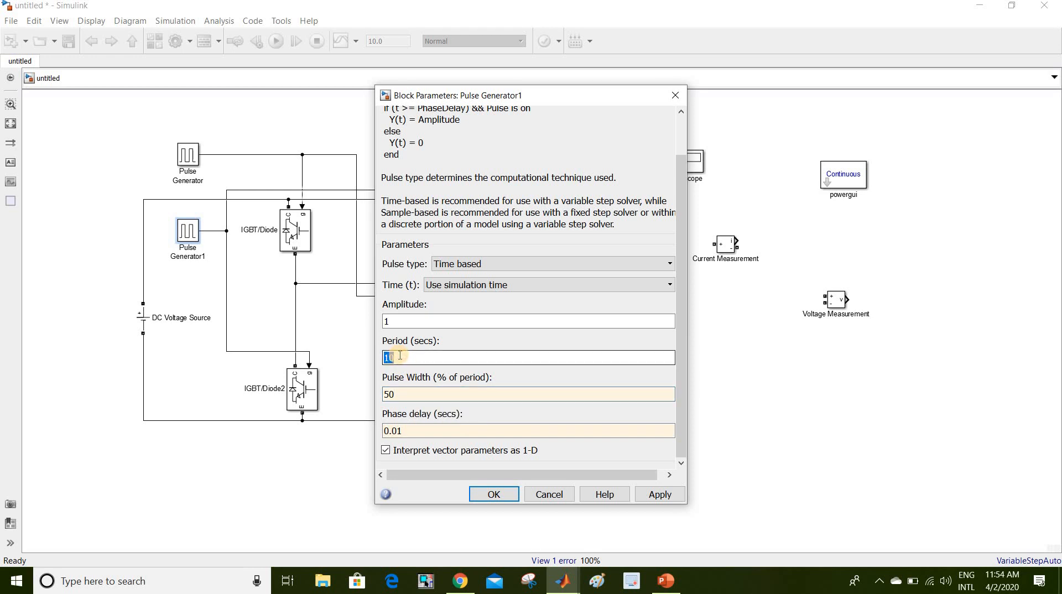
{"action": "type", "text": "0.02"}
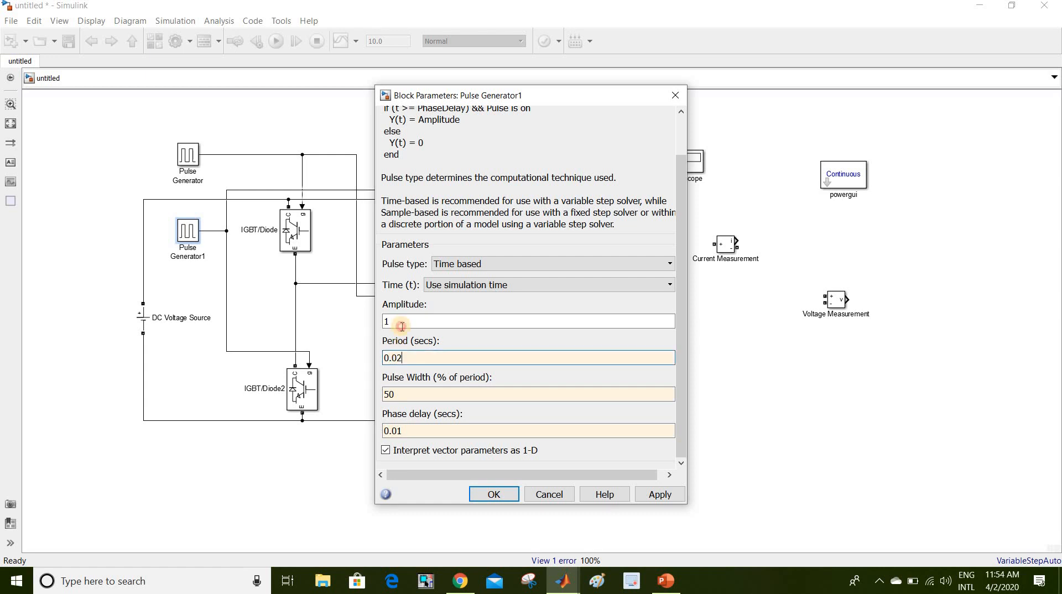
{"action": "double_click", "coordinate": [402, 326]}
{"action": "type", "text": "5"}
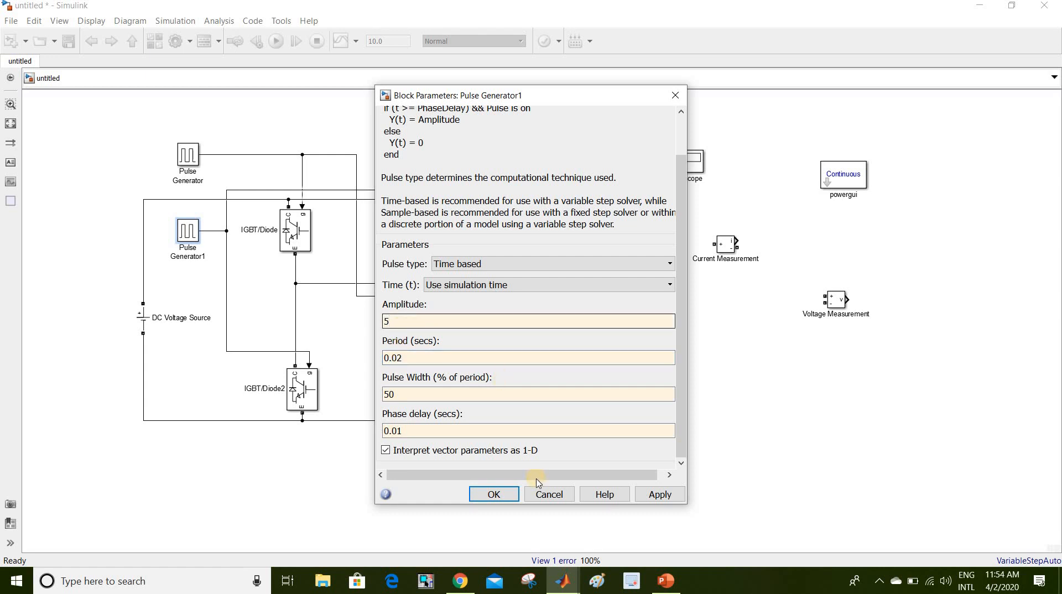
{"action": "left_click", "coordinate": [492, 496]}
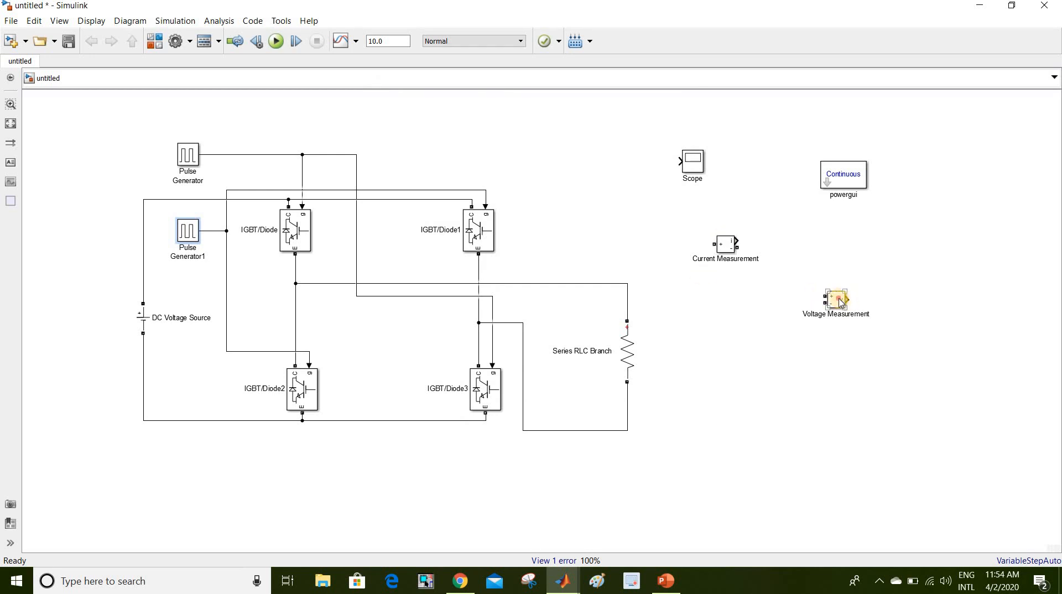
- Wire Voltage Measurement across the resistor load and paste a copy of the Scope
{"action": "mouse_move", "coordinate": [835, 305]}
{"action": "left_mouse_down"}
{"action": "mouse_move", "coordinate": [690, 365]}
{"action": "mouse_move", "coordinate": [666, 277]}
{"action": "mouse_move", "coordinate": [628, 296]}
{"action": "mouse_move", "coordinate": [641, 318]}
{"action": "mouse_move", "coordinate": [629, 294]}
{"action": "left_mouse_up"}
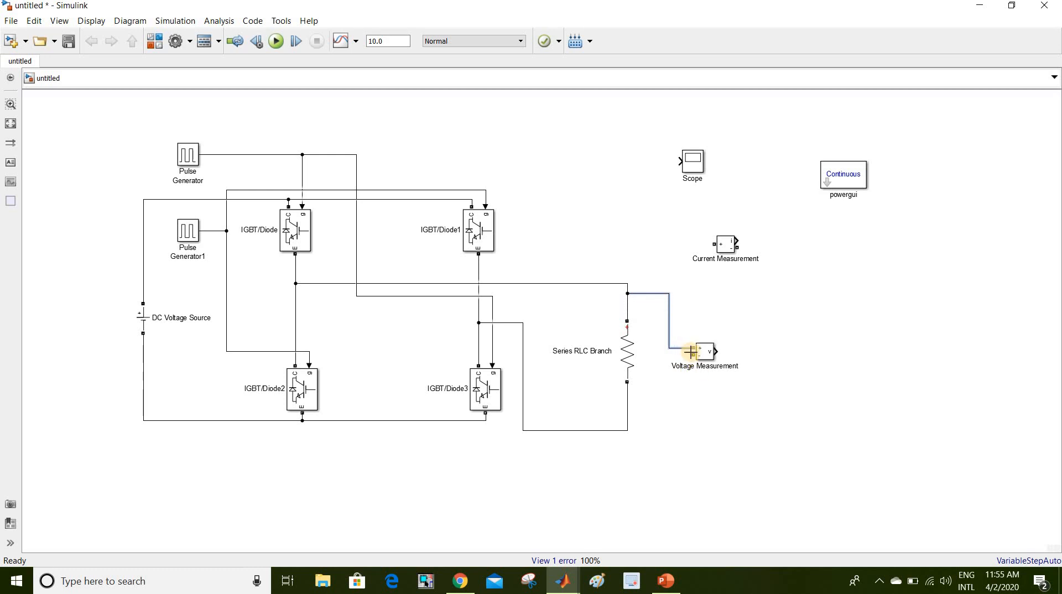
{"action": "left_click_drag", "start_coordinate": [672, 396], "coordinate": [627, 420]}
{"action": "left_click", "coordinate": [693, 173]}
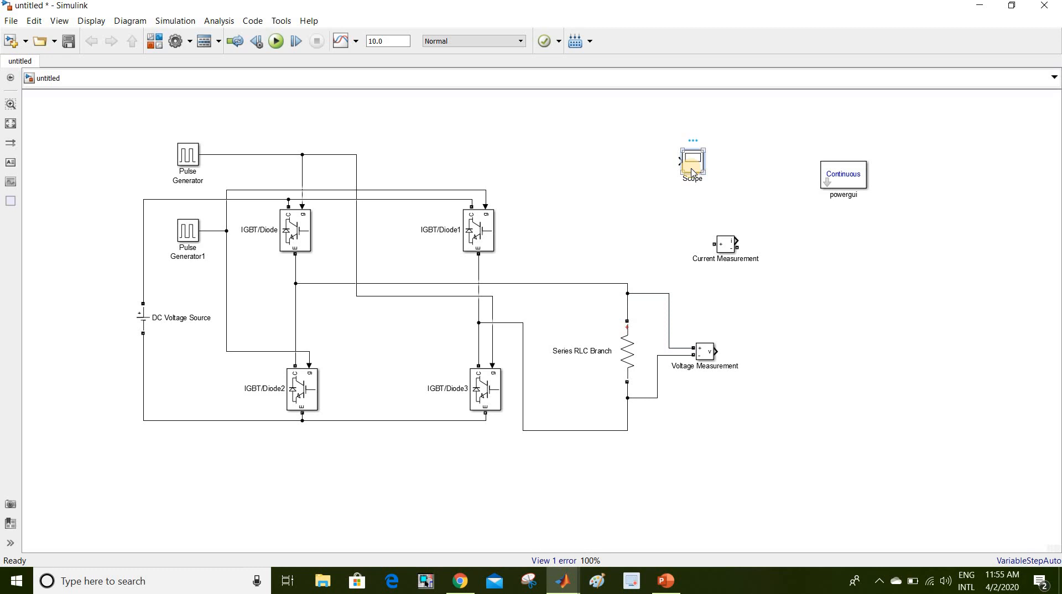
{"action": "left_click", "coordinate": [949, 369]}
{"action": "key", "text": "ctrl+v"}
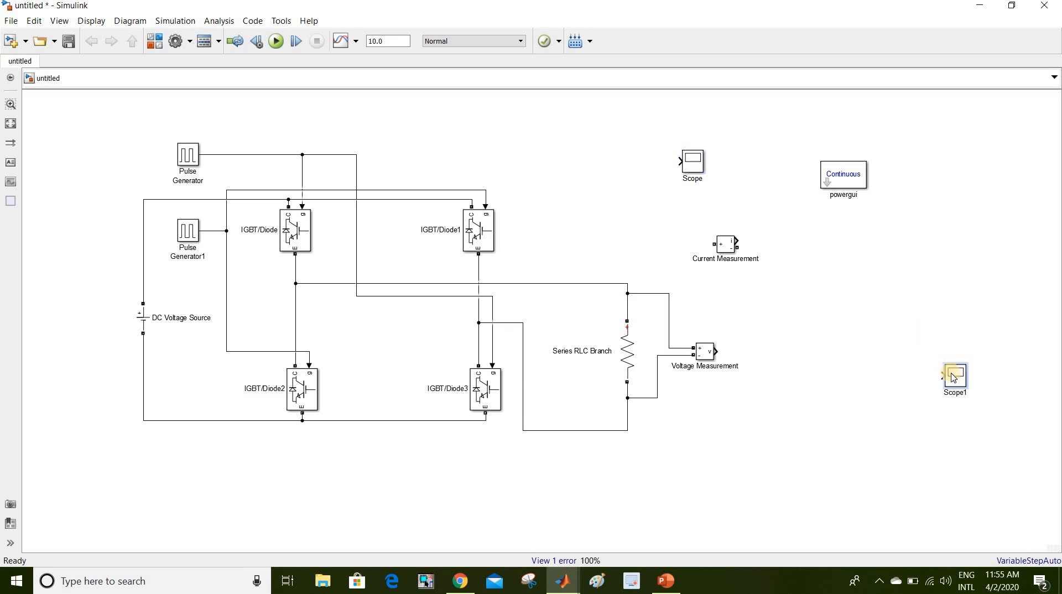
- Place Scope1, then insert Current Measurement in series between the switch node and the load
{"action": "left_click_drag", "start_coordinate": [951, 373], "coordinate": [901, 333]}
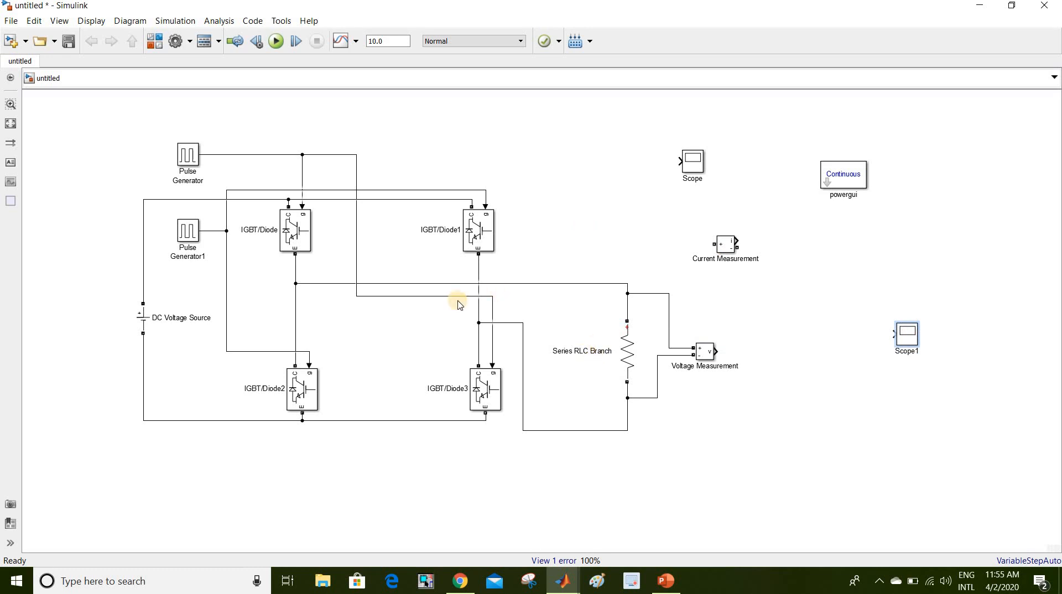
{"action": "left_click", "coordinate": [525, 284]}
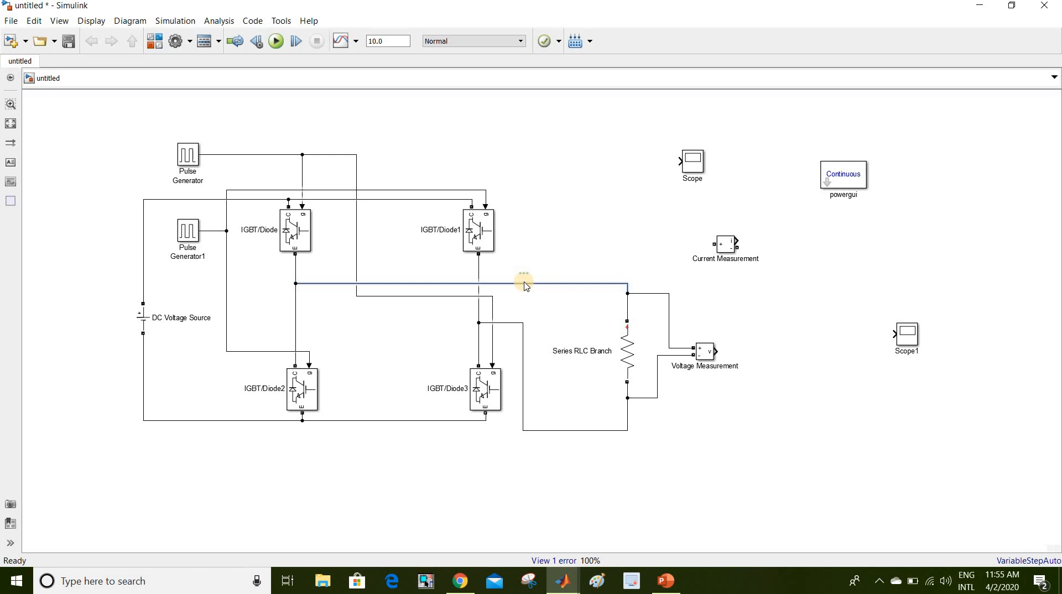
{"action": "key", "text": "Delete"}
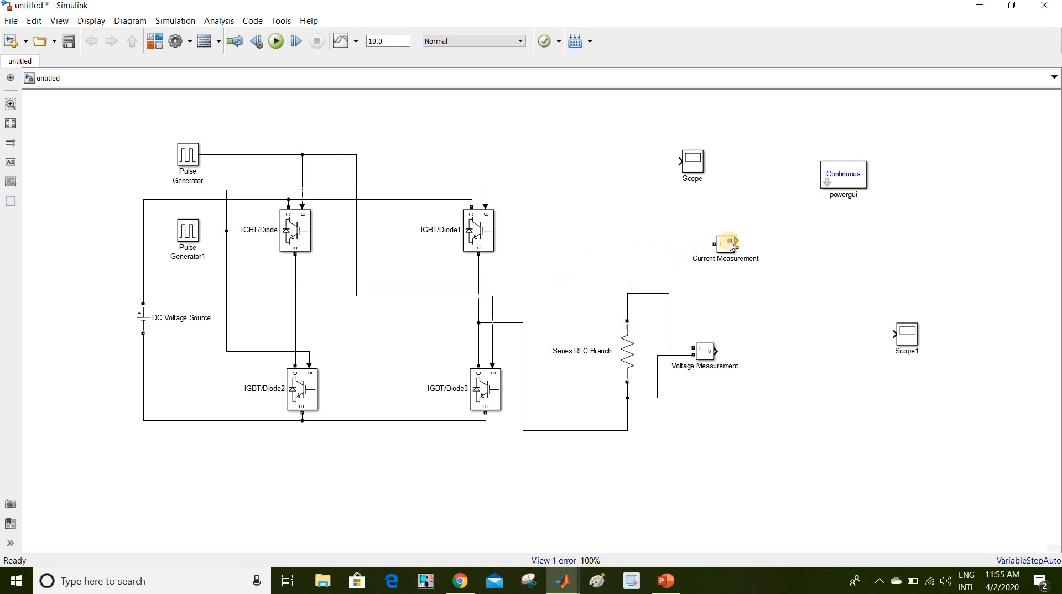
{"action": "left_click_drag", "start_coordinate": [534, 276], "coordinate": [296, 272]}
{"action": "mouse_move", "coordinate": [461, 274]}
{"action": "left_mouse_down"}
{"action": "mouse_move", "coordinate": [631, 244]}
{"action": "mouse_move", "coordinate": [628, 293]}
{"action": "left_mouse_up"}
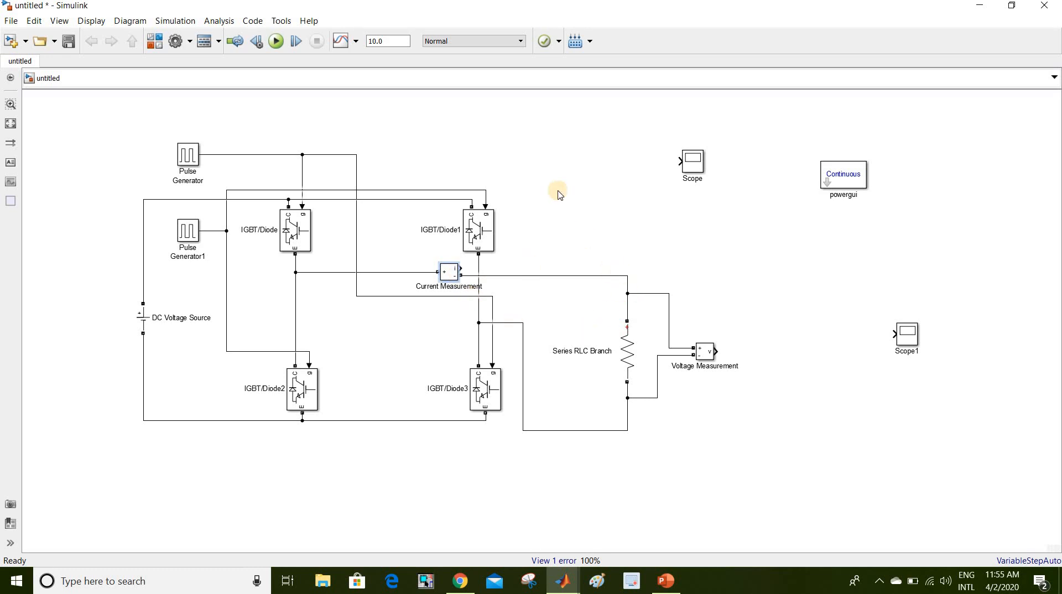
- Delete the original Scope and wire Voltage Measurement's output into Scope1
{"action": "left_click", "coordinate": [695, 169]}
{"action": "key", "text": "Delete"}
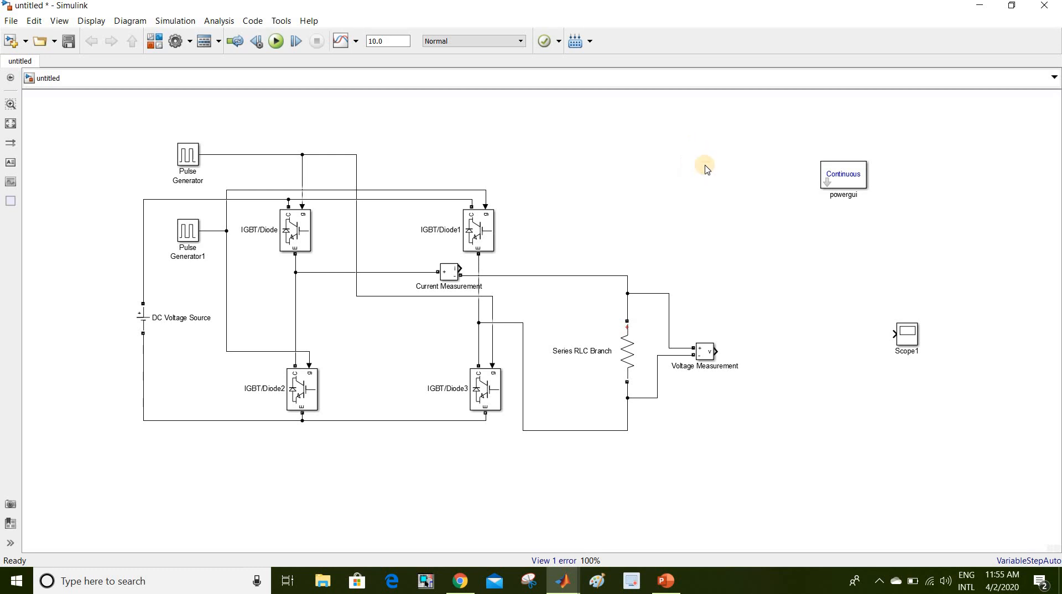
{"action": "left_click_drag", "start_coordinate": [902, 334], "coordinate": [823, 354]}
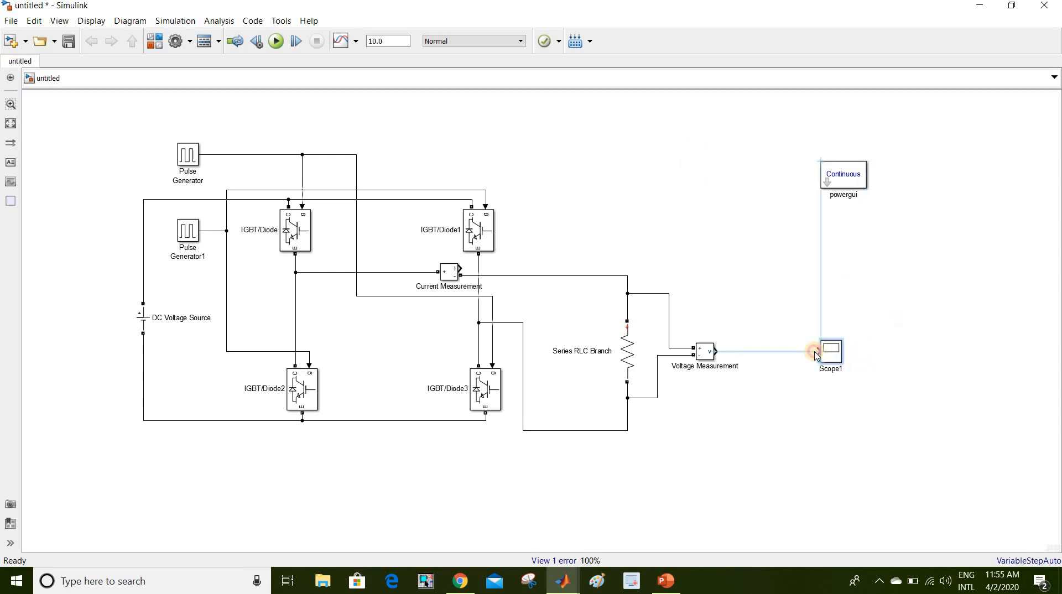
{"action": "left_click_drag", "start_coordinate": [718, 351], "coordinate": [784, 357]}
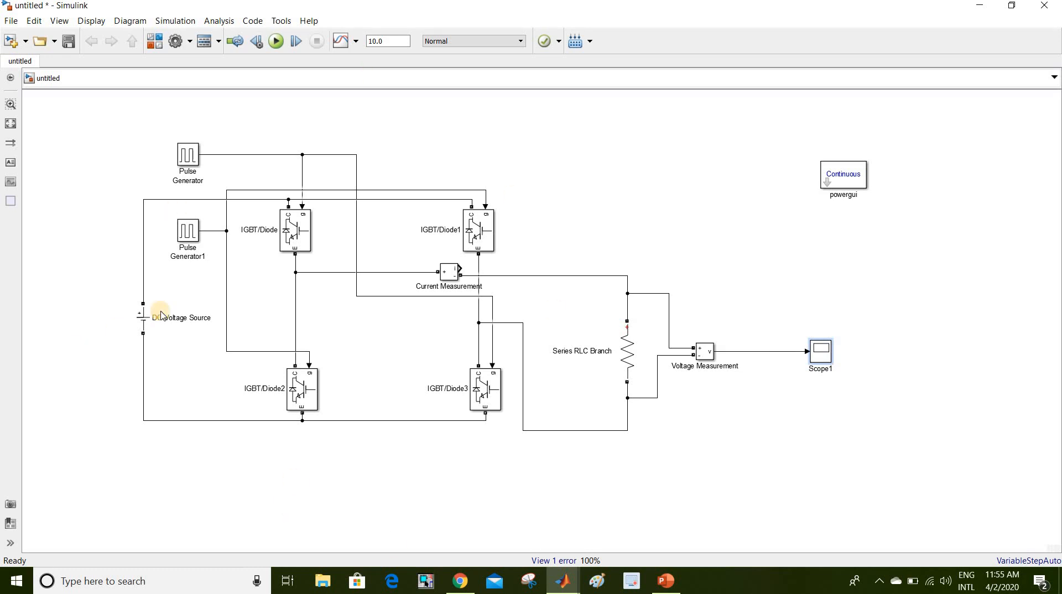
- Set the DC Voltage Source amplitude to 23 V
{"action": "double_click", "coordinate": [139, 322]}
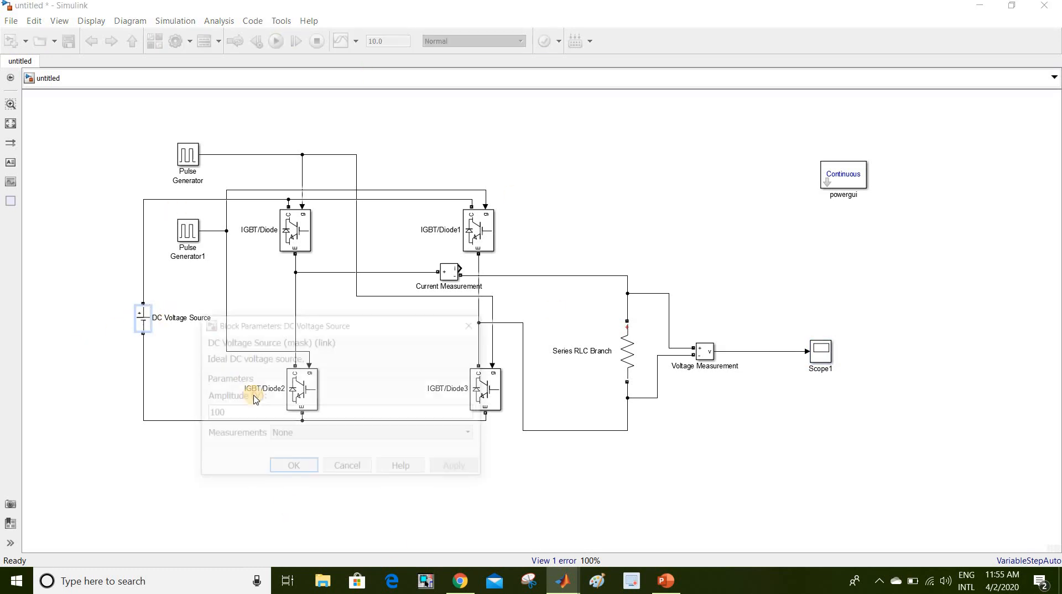
{"action": "double_click", "coordinate": [252, 410]}
{"action": "type", "text": "230"}
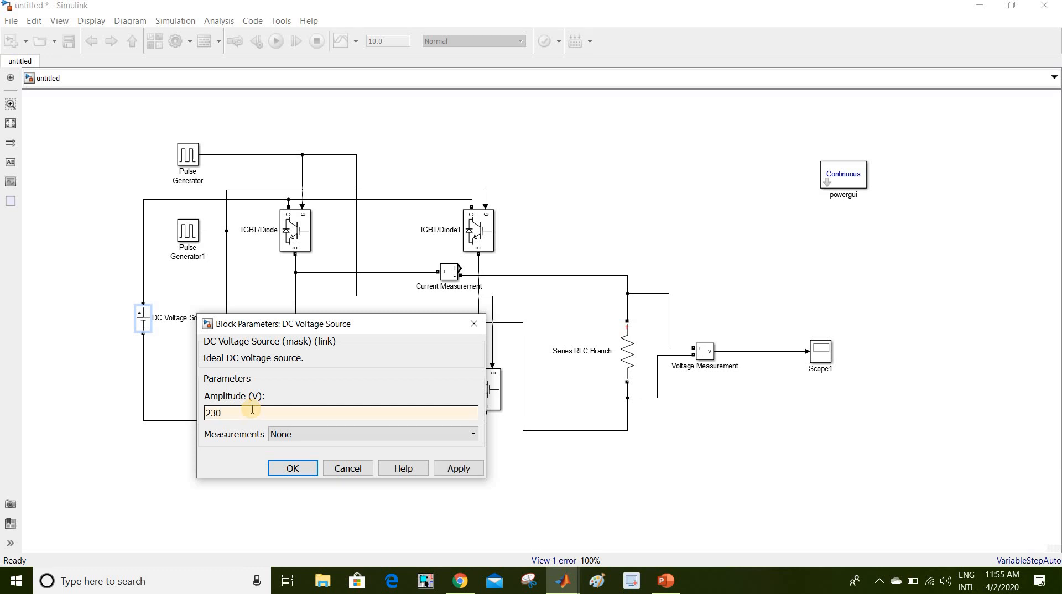
{"action": "left_click", "coordinate": [290, 468]}
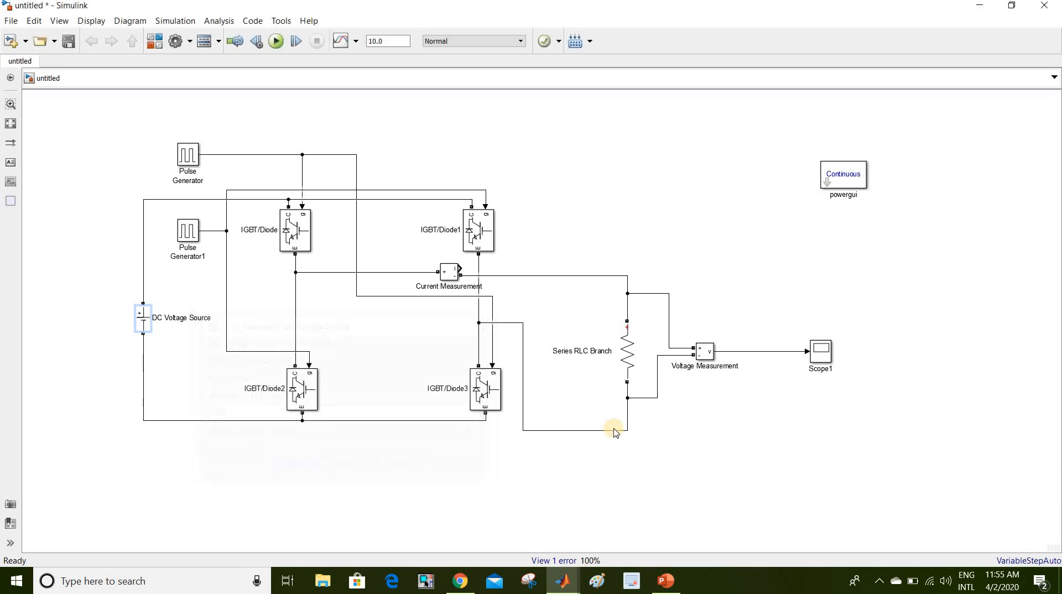
- Set the Series RLC Branch resistance to 100 ohms
{"action": "double_click", "coordinate": [637, 359]}
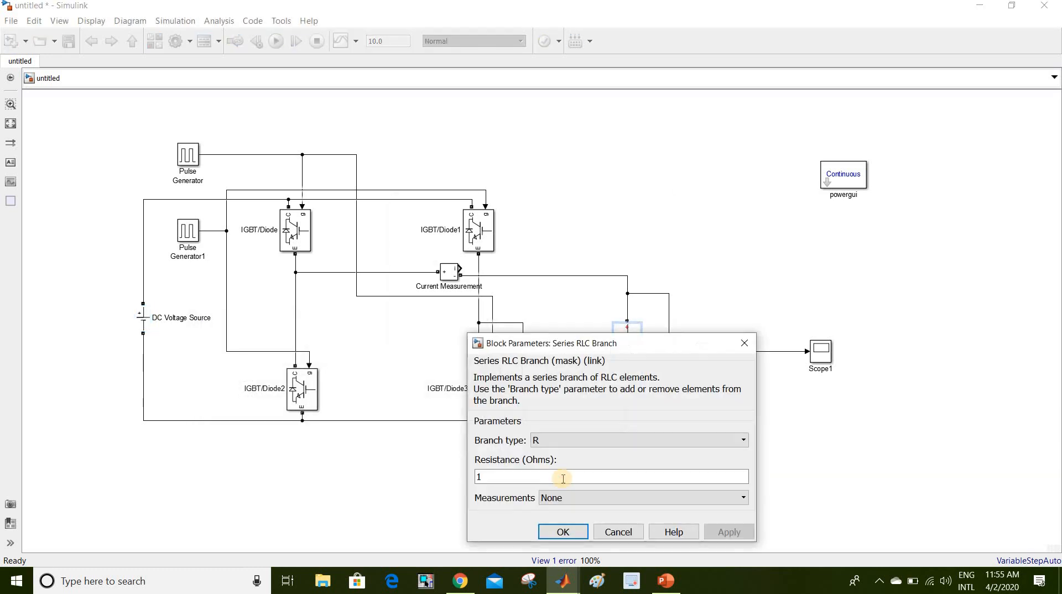
{"action": "double_click", "coordinate": [563, 479]}
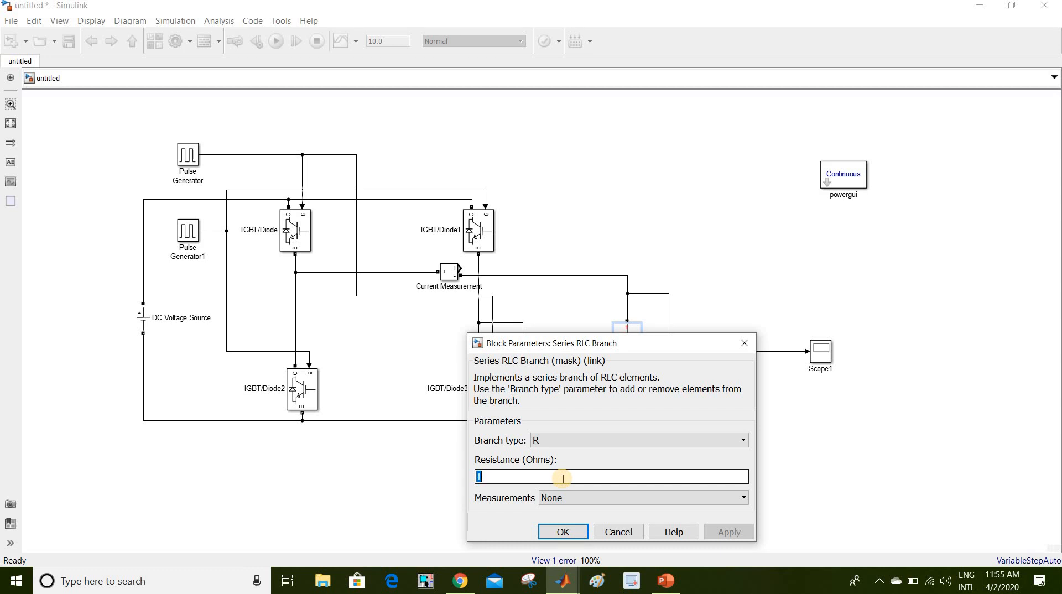
{"action": "type", "text": "100"}
{"action": "left_click", "coordinate": [562, 532]}
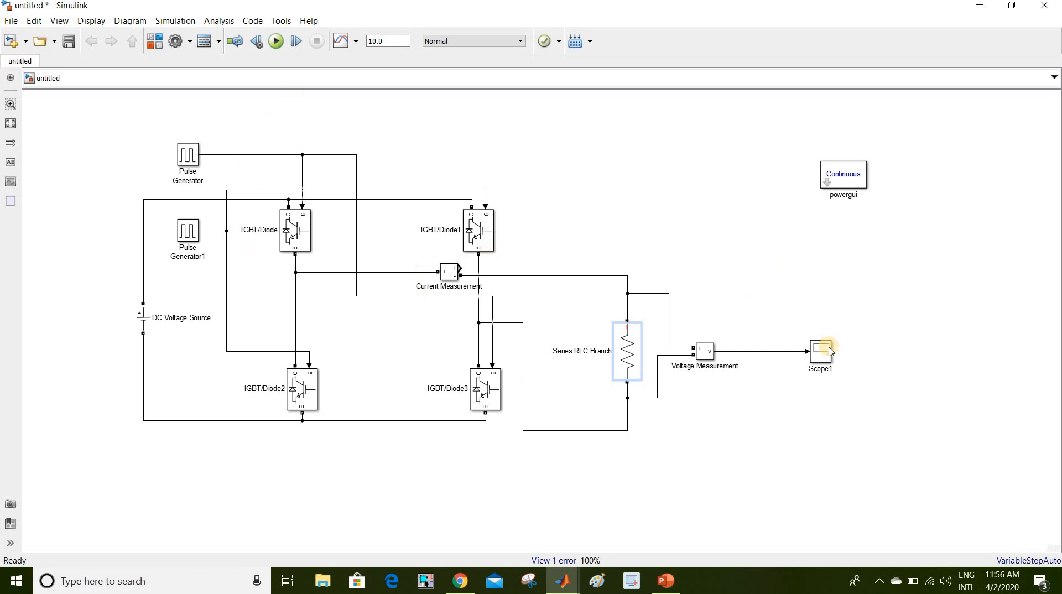
- Arrange the Scope1 display as four stacked plots in a 4x1 layout
{"action": "left_click", "coordinate": [819, 360]}
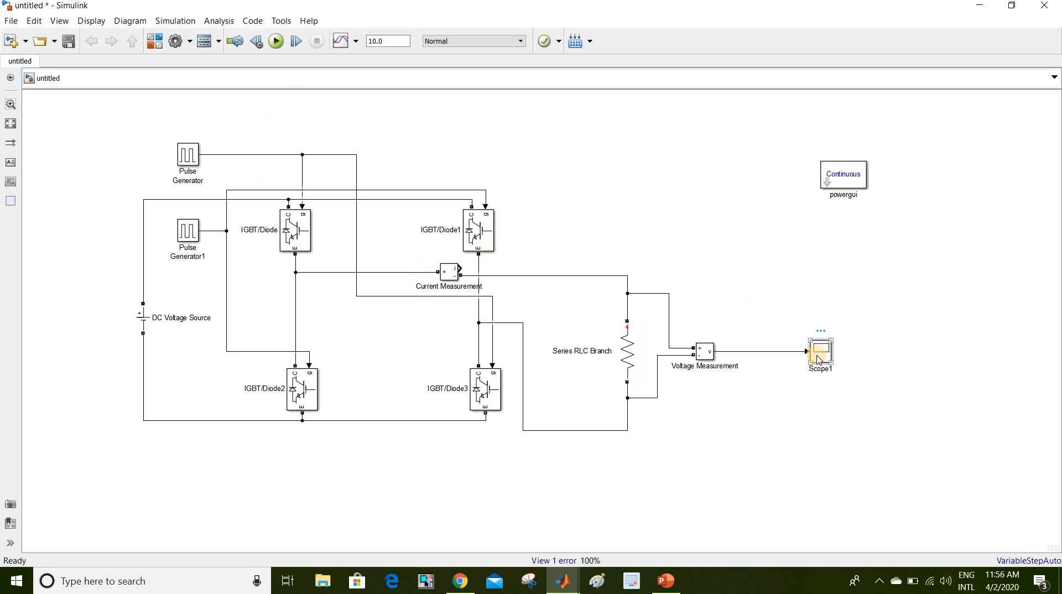
{"action": "double_click", "coordinate": [824, 355]}
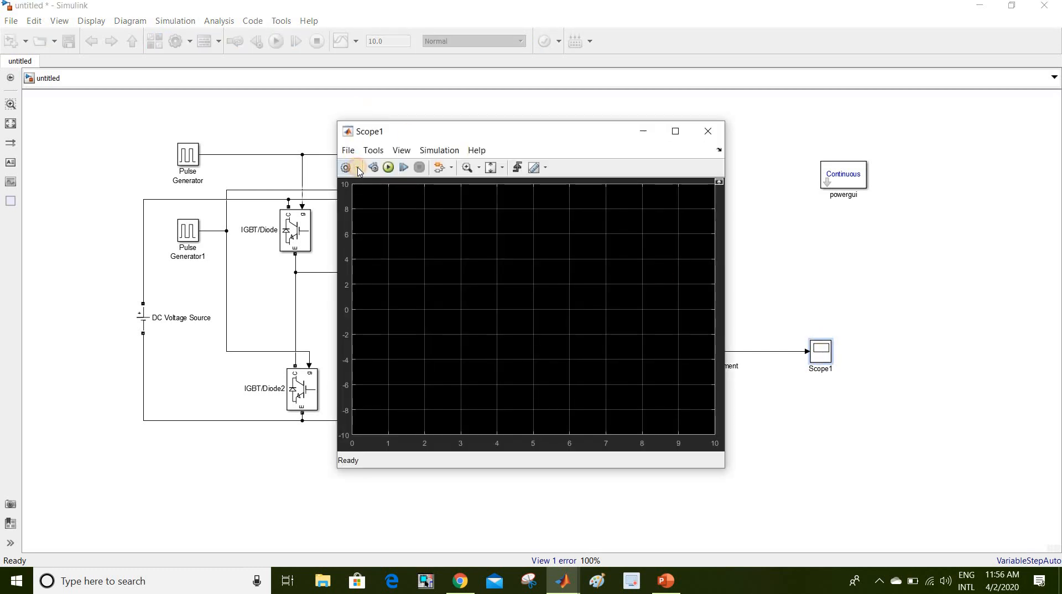
{"action": "left_click", "coordinate": [359, 168]}
{"action": "left_click", "coordinate": [348, 218]}
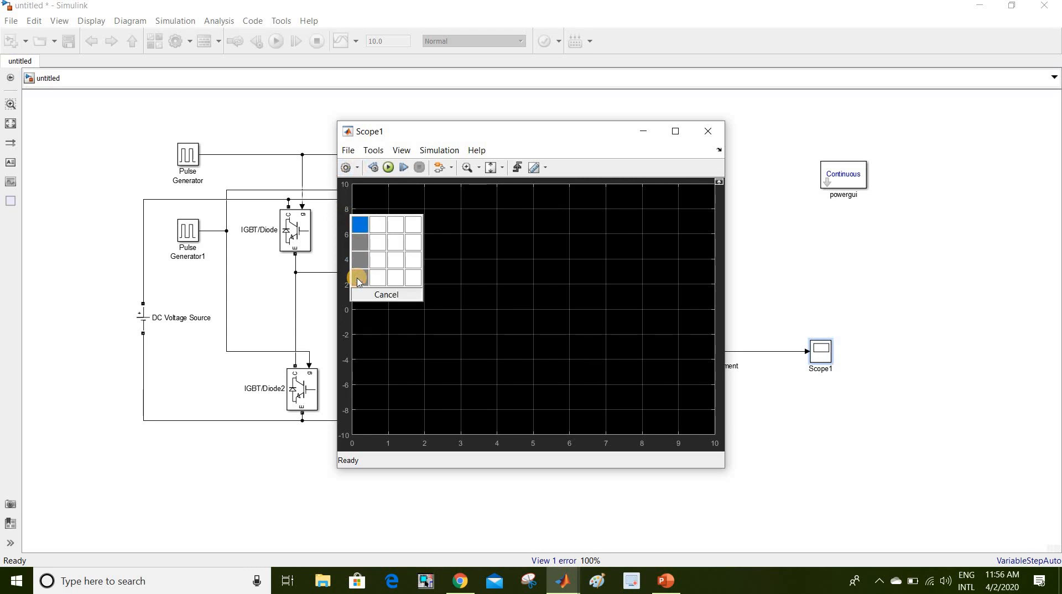
{"action": "left_click", "coordinate": [359, 279]}
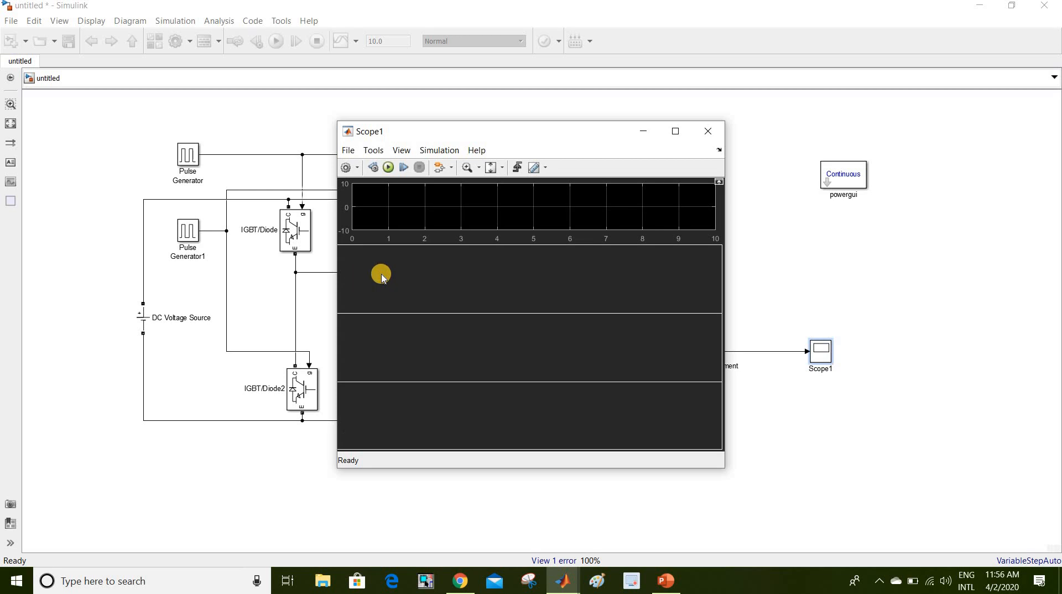
- Set Scope1's number of input ports to 4 and close the scope window
{"action": "left_click", "coordinate": [357, 168]}
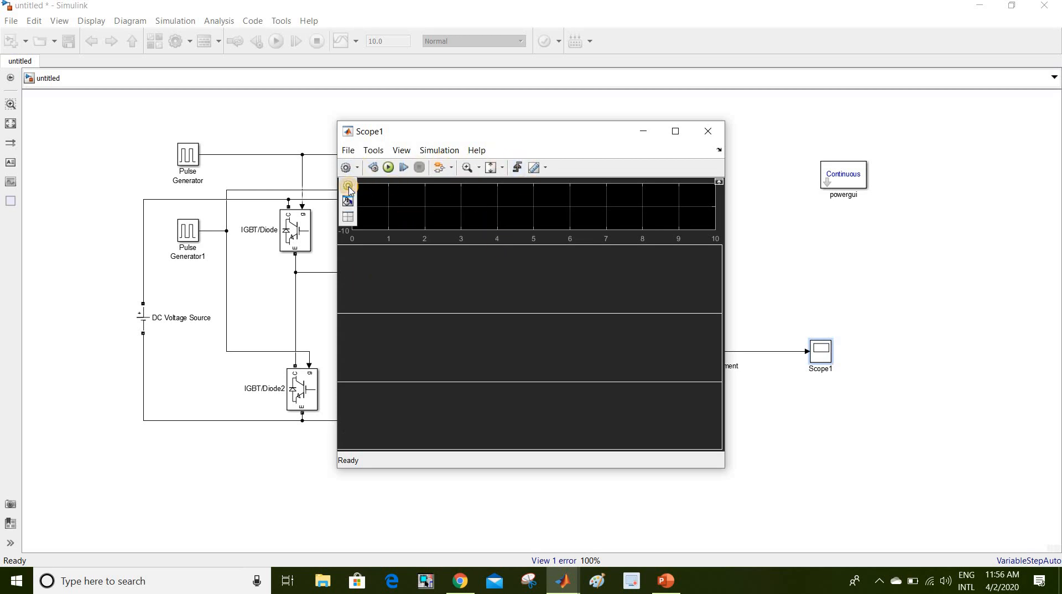
{"action": "left_click", "coordinate": [348, 187]}
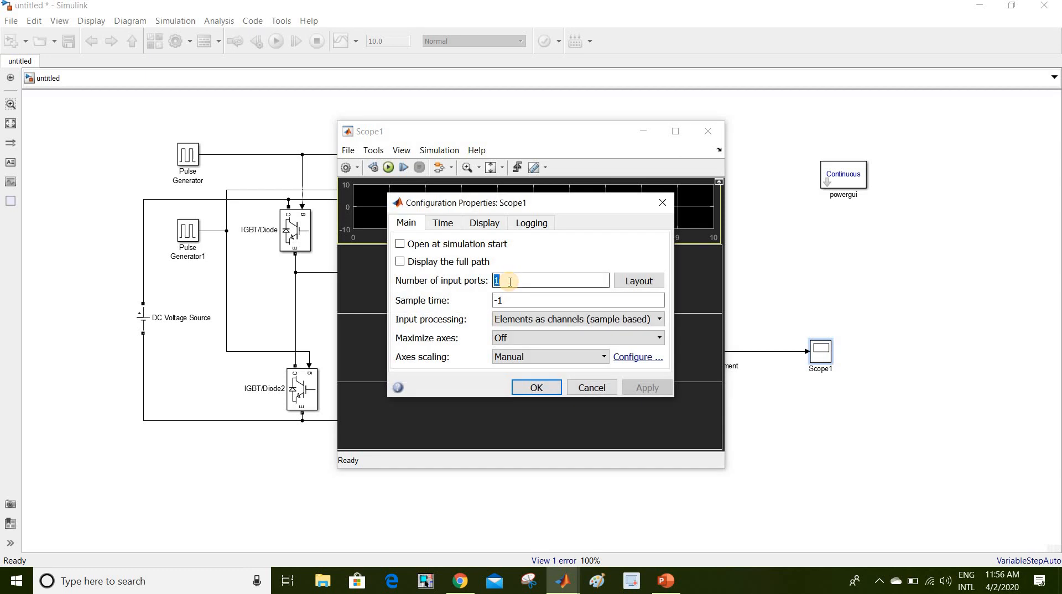
{"action": "type", "text": "4"}
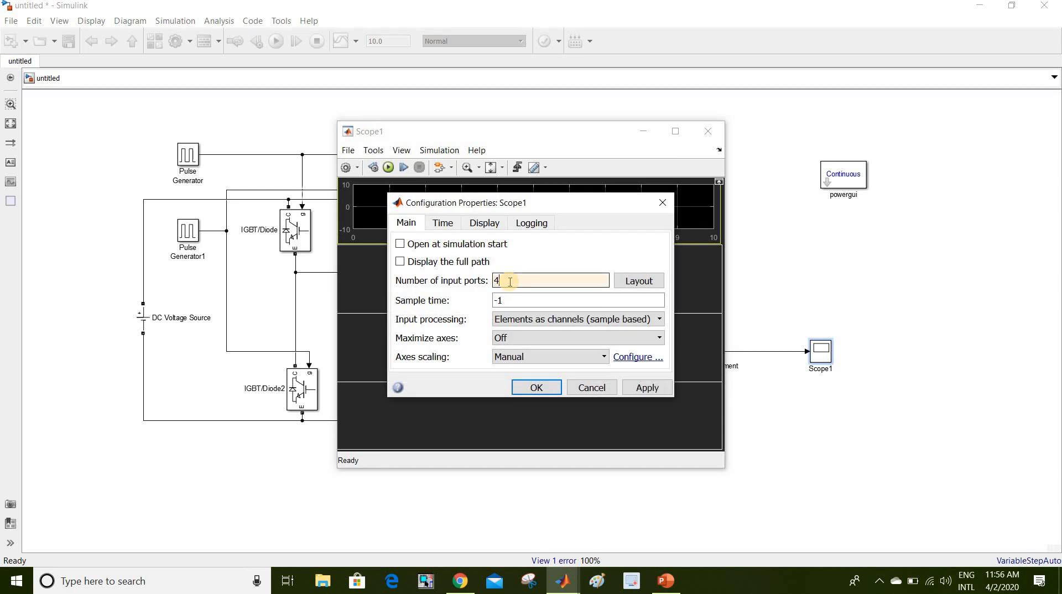
{"action": "left_click", "coordinate": [535, 387]}
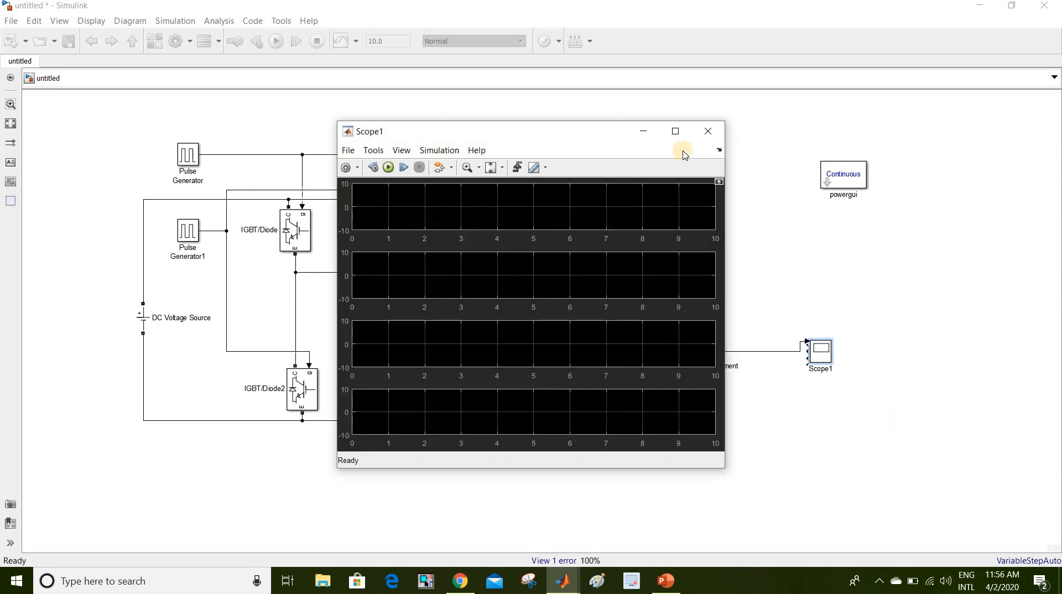
{"action": "left_click", "coordinate": [708, 131]}
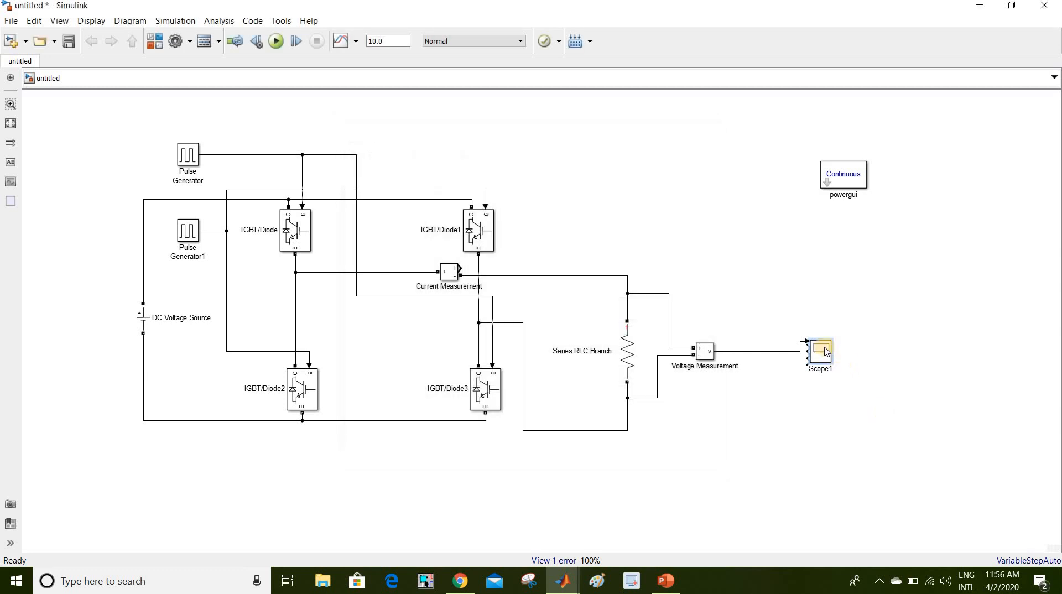
- Delete the Voltage Measurement line to Scope1, then move and enlarge Scope1 for four inputs
{"action": "left_click_drag", "start_coordinate": [821, 349], "coordinate": [897, 322]}
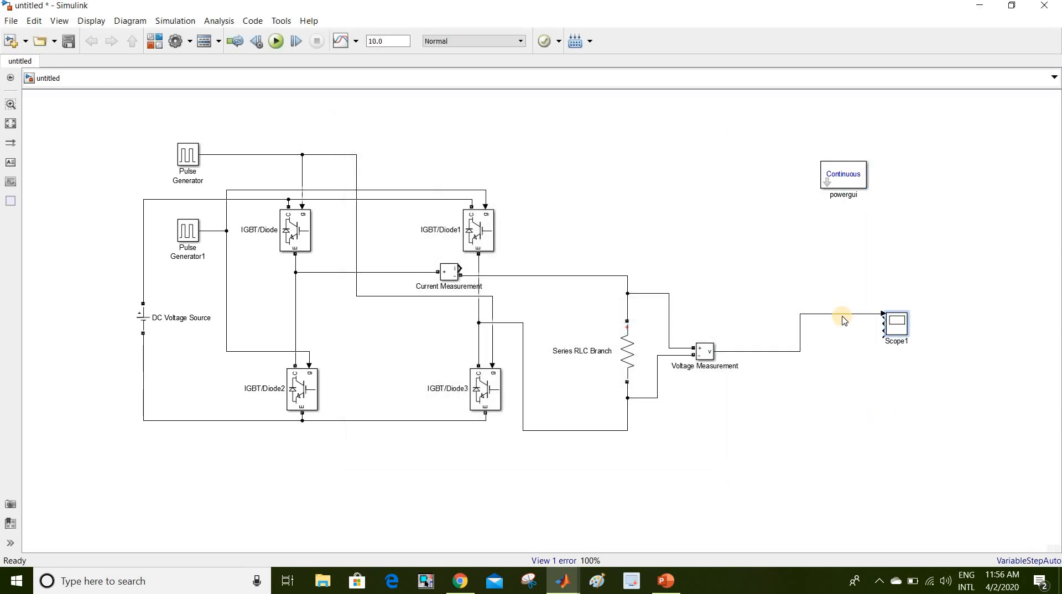
{"action": "left_click", "coordinate": [842, 316]}
{"action": "key", "text": "Delete"}
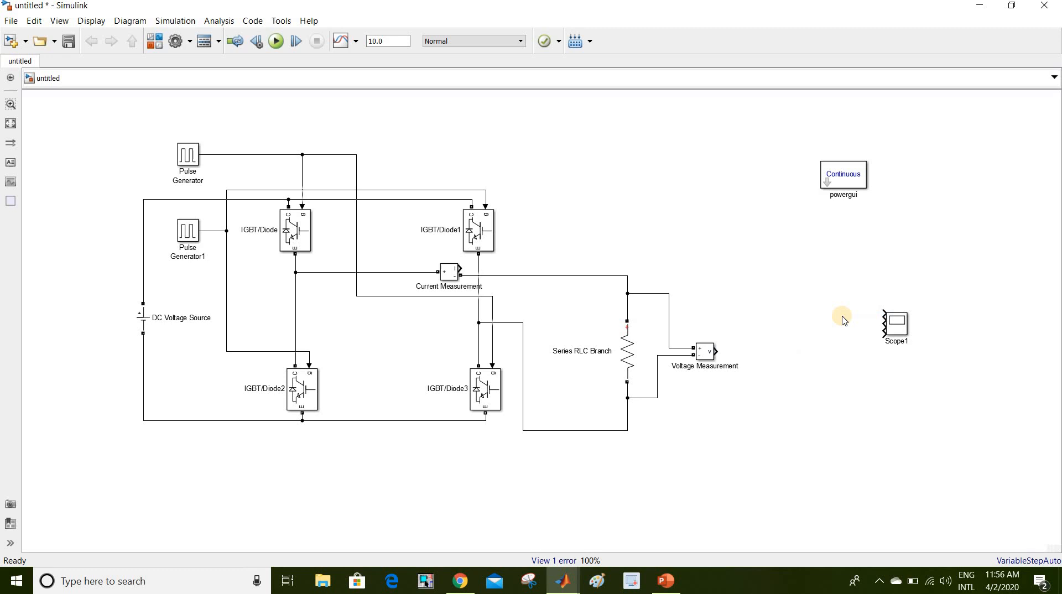
{"action": "left_click", "coordinate": [897, 324]}
{"action": "left_click_drag", "start_coordinate": [908, 335], "coordinate": [964, 442]}
{"action": "left_click_drag", "start_coordinate": [926, 356], "coordinate": [907, 331]}
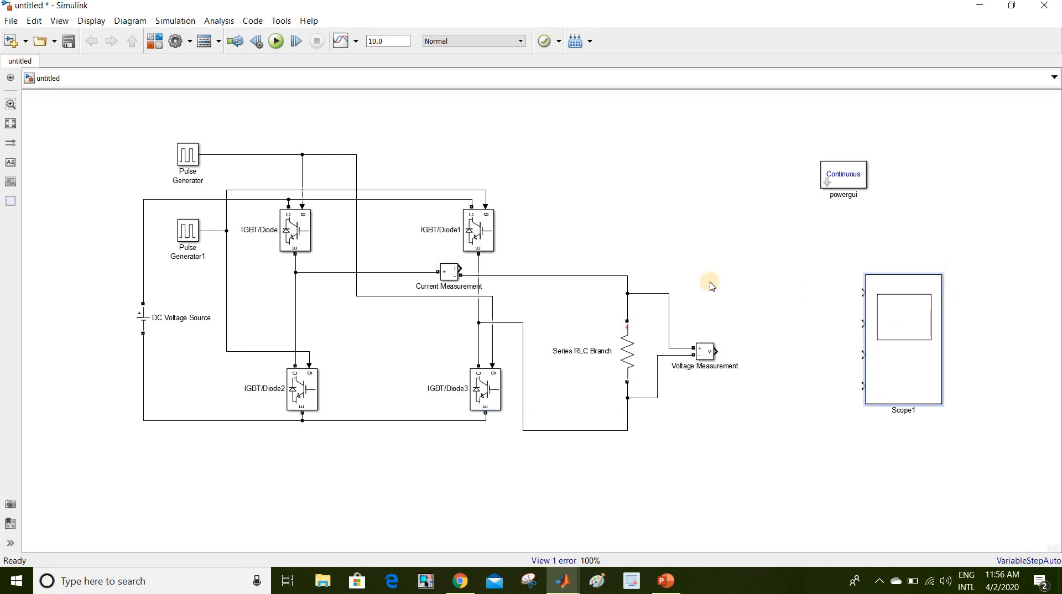
- Search the library for 'mux' and add a Mux block to the model
{"action": "left_click", "coordinate": [153, 50]}
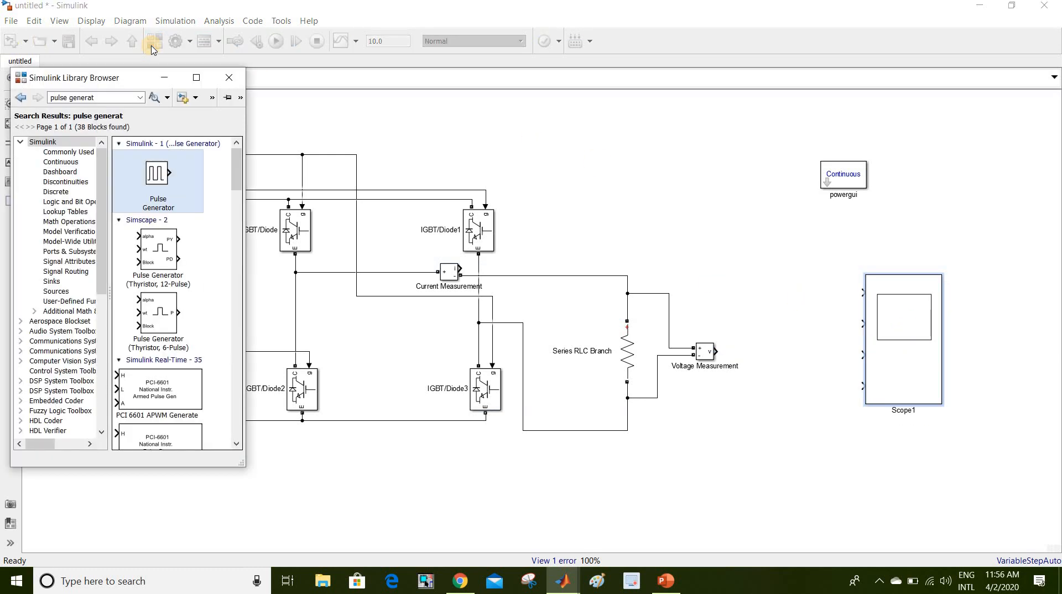
{"action": "triple_click", "coordinate": [103, 98]}
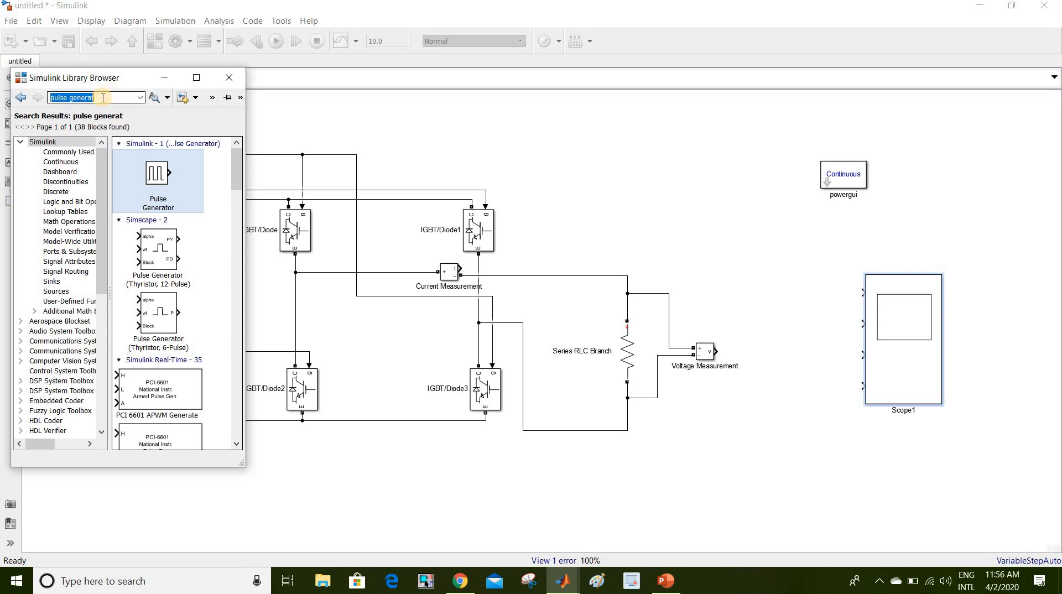
{"action": "type", "text": "m"}
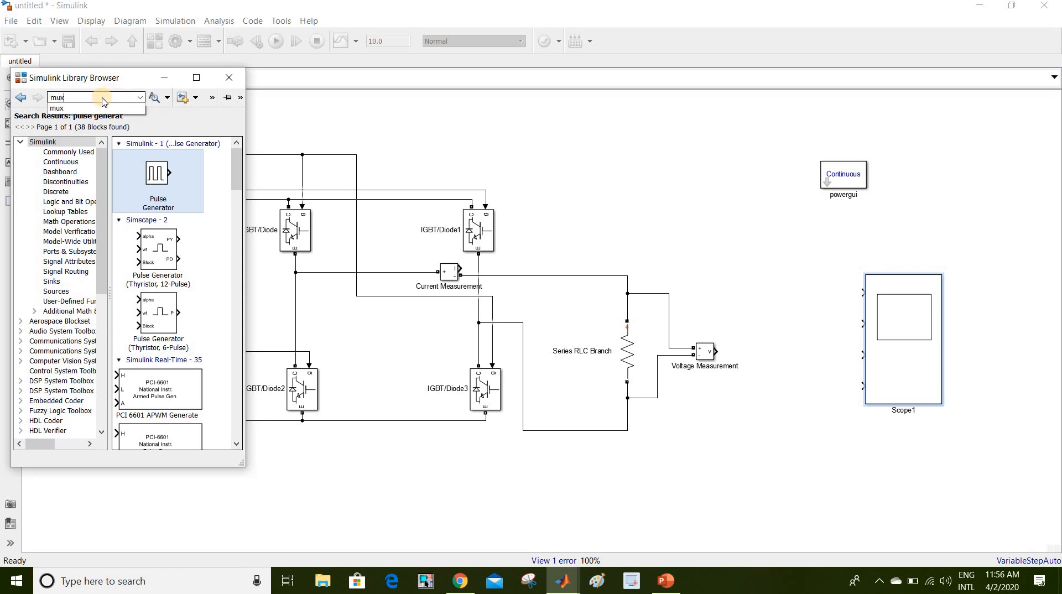
{"action": "type", "text": "ux"}
{"action": "key", "text": "Return"}
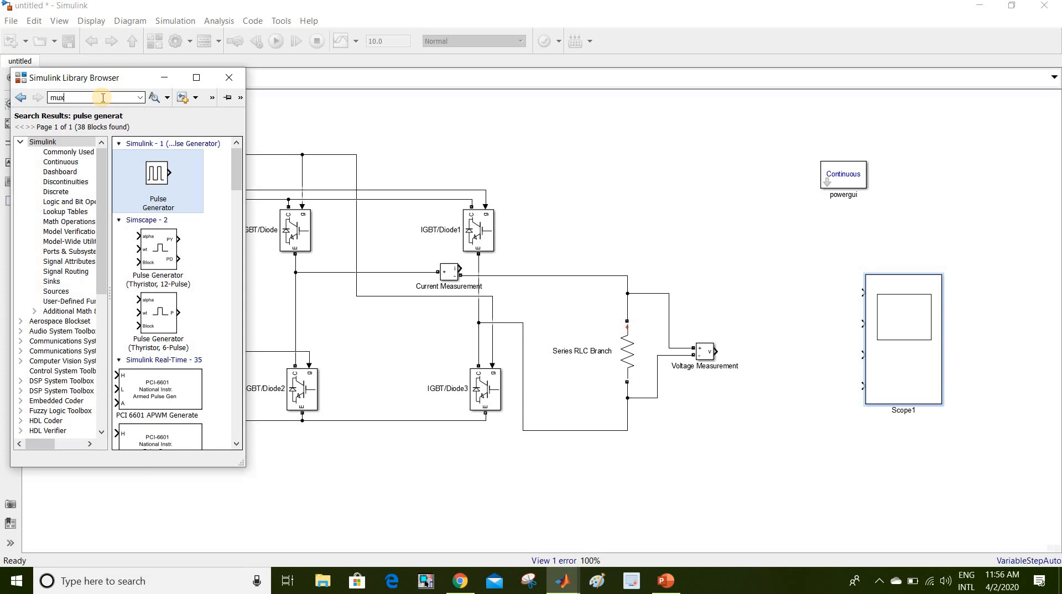
{"action": "left_click", "coordinate": [148, 172]}
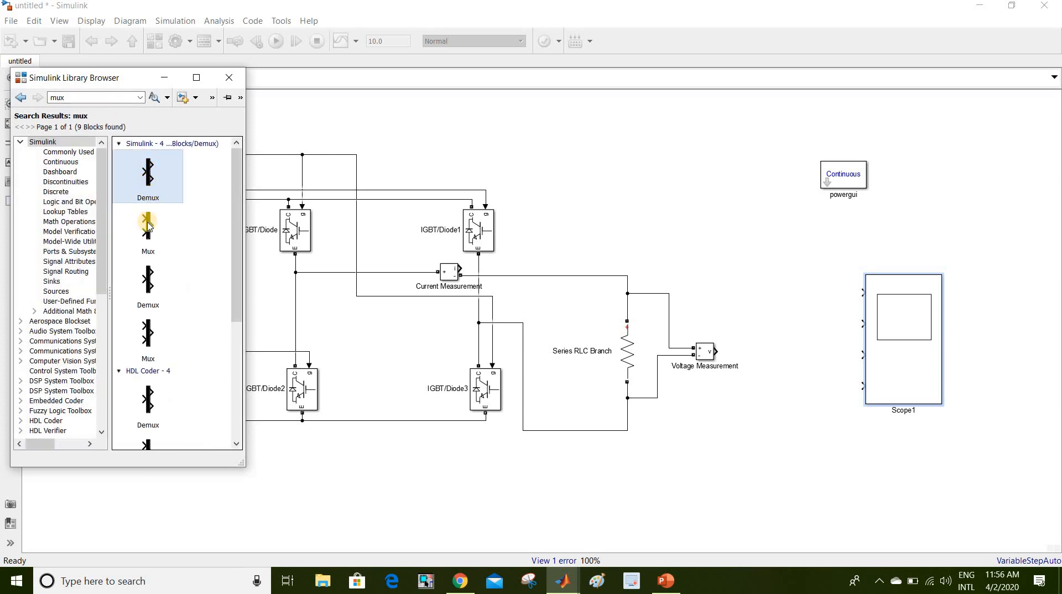
{"action": "left_click", "coordinate": [148, 224]}
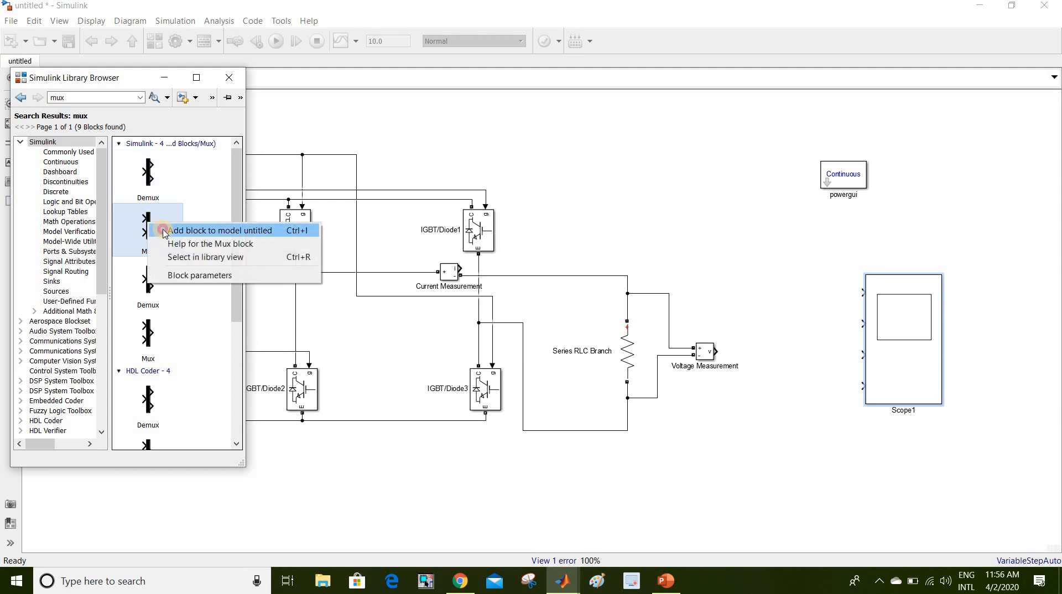
{"action": "left_click", "coordinate": [164, 230]}
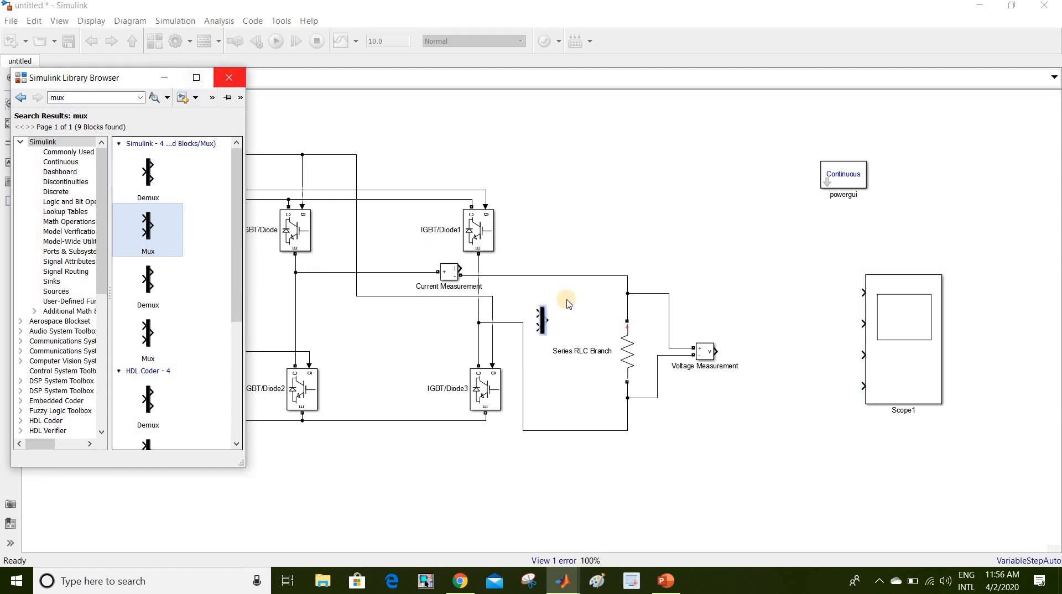
{"action": "left_click", "coordinate": [229, 77]}
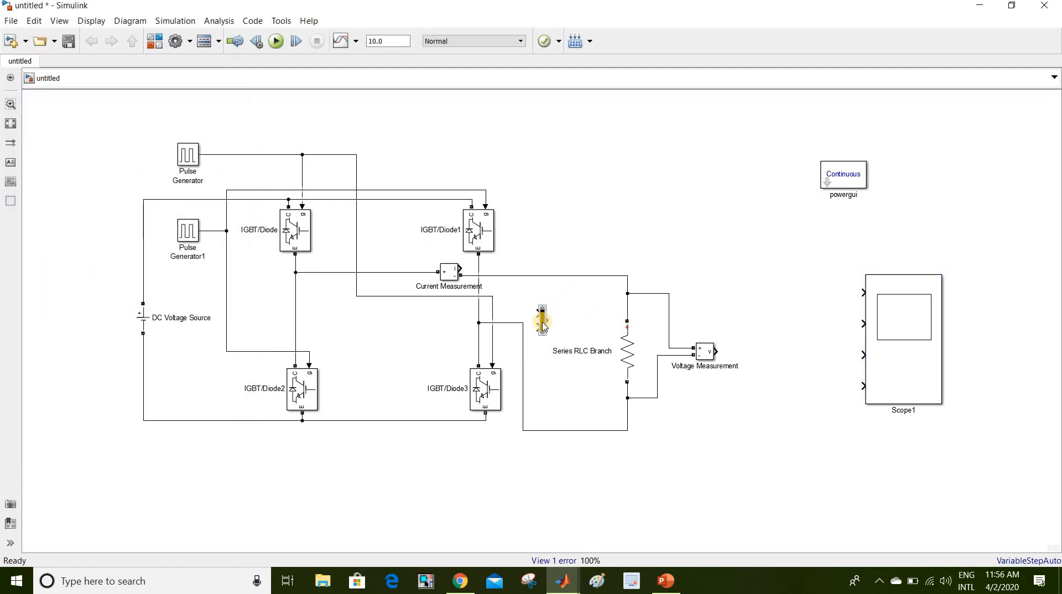
- Place the Mux above the circuit and wire both Pulse Generator signals into its inputs
{"action": "left_click_drag", "start_coordinate": [543, 326], "coordinate": [654, 180]}
{"action": "left_click_drag", "start_coordinate": [650, 166], "coordinate": [263, 153]}
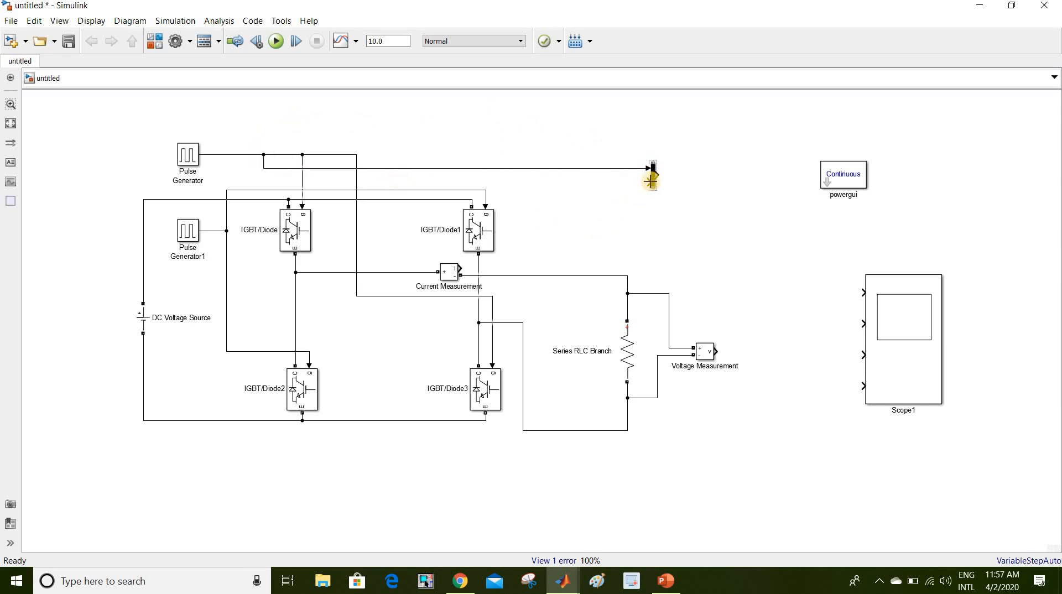
{"action": "left_click_drag", "start_coordinate": [651, 181], "coordinate": [214, 230]}
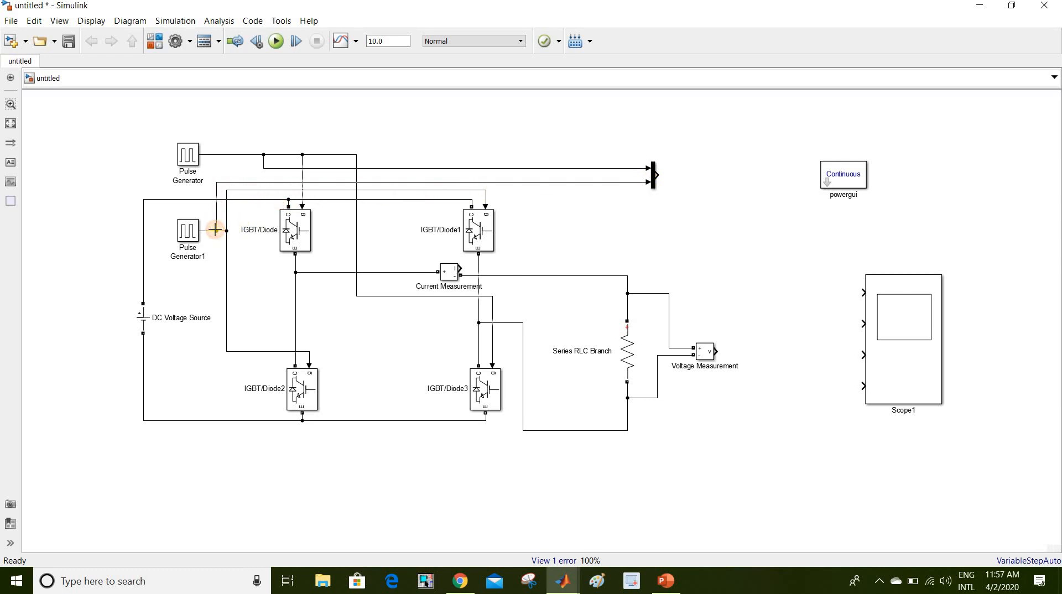
- Connect the Mux output to Scope1's first input and start a 'Gate Pulses' annotation
{"action": "double_click", "coordinate": [936, 359]}
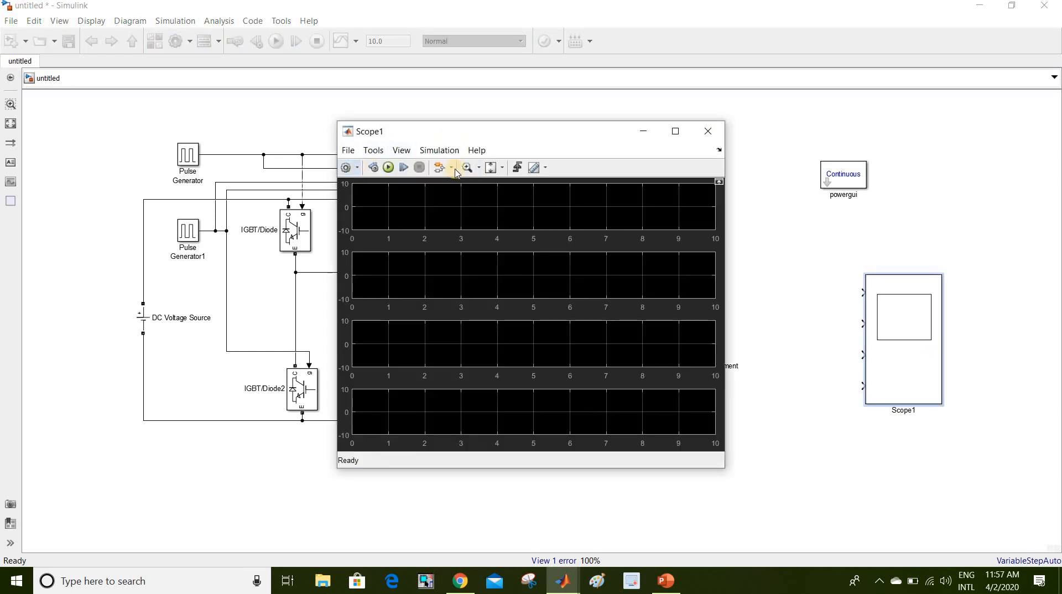
{"action": "left_click", "coordinate": [699, 133]}
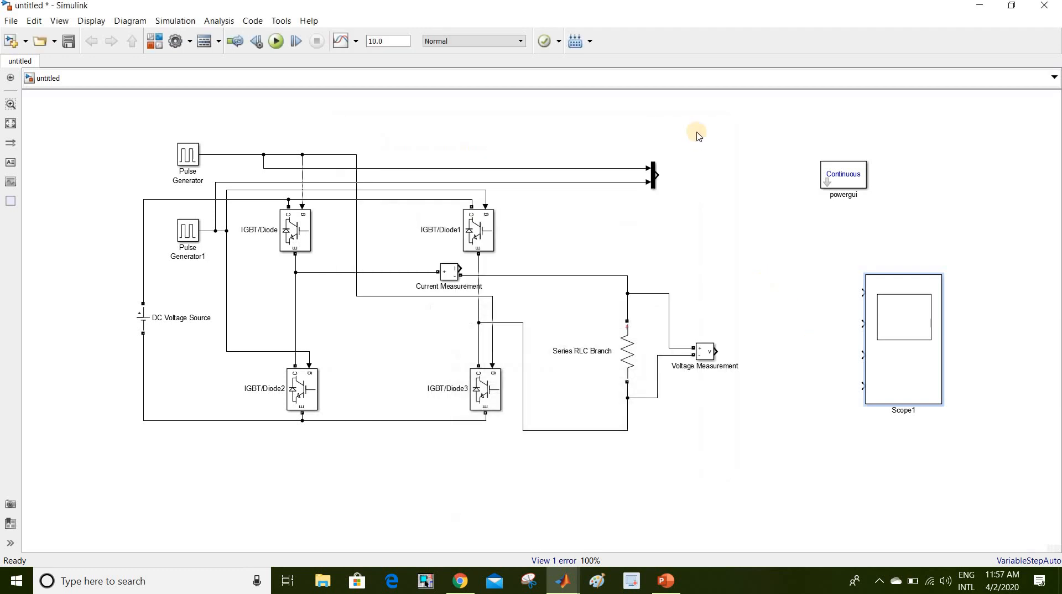
{"action": "mouse_move", "coordinate": [658, 174]}
{"action": "left_mouse_down"}
{"action": "mouse_move", "coordinate": [692, 161]}
{"action": "mouse_move", "coordinate": [864, 295]}
{"action": "left_mouse_up"}
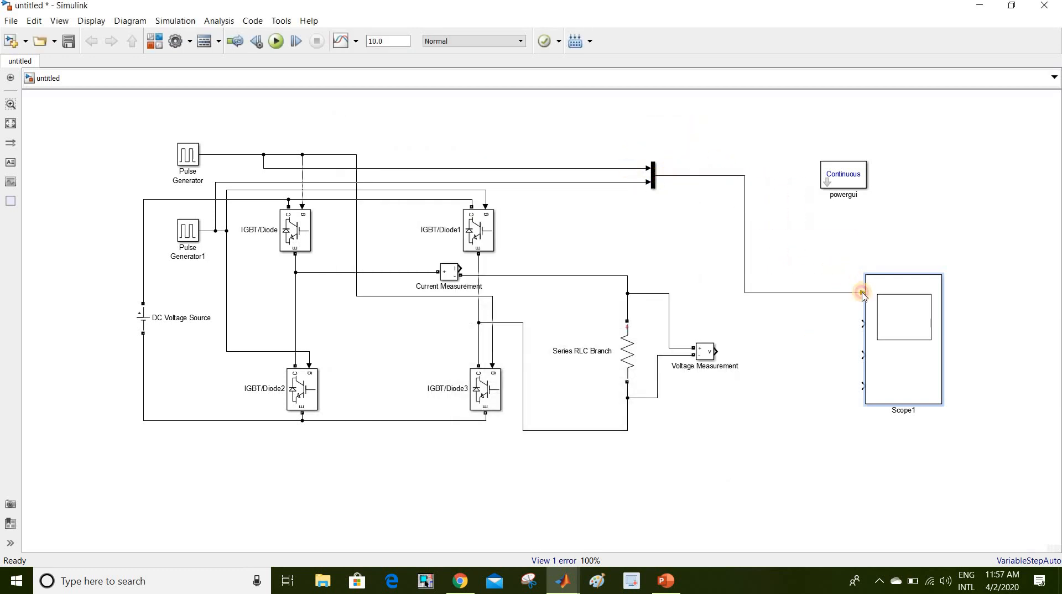
{"action": "double_click", "coordinate": [796, 278]}
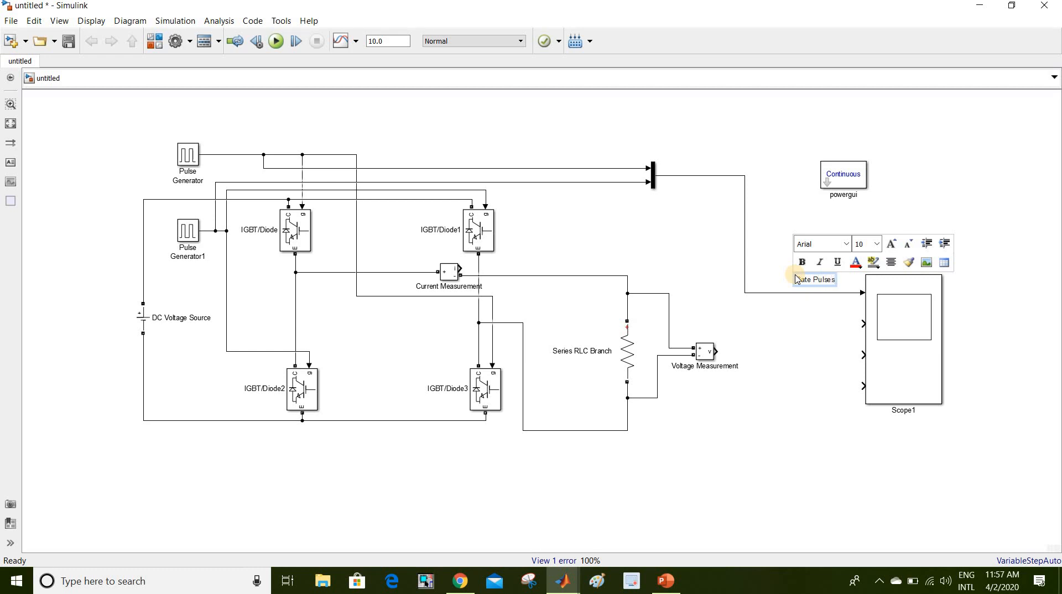
- Wire Voltage Measurement to Scope1 input 2 labelled 'Output voltage', and Current Measurement to input 3
{"action": "left_click", "coordinate": [803, 349]}
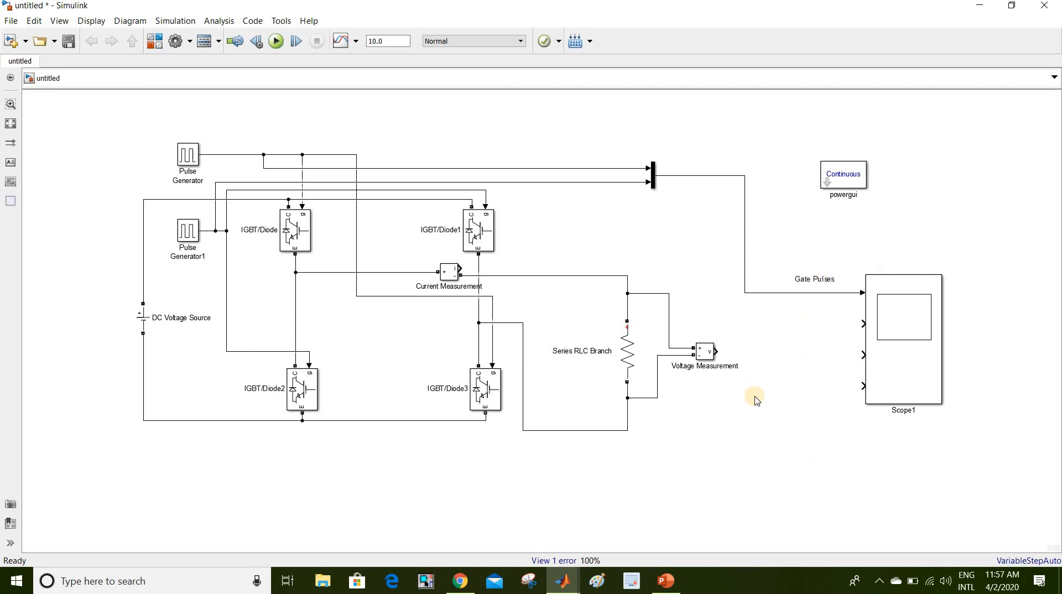
{"action": "mouse_move", "coordinate": [715, 349]}
{"action": "left_mouse_down"}
{"action": "mouse_move", "coordinate": [842, 309]}
{"action": "mouse_move", "coordinate": [863, 323]}
{"action": "left_mouse_up"}
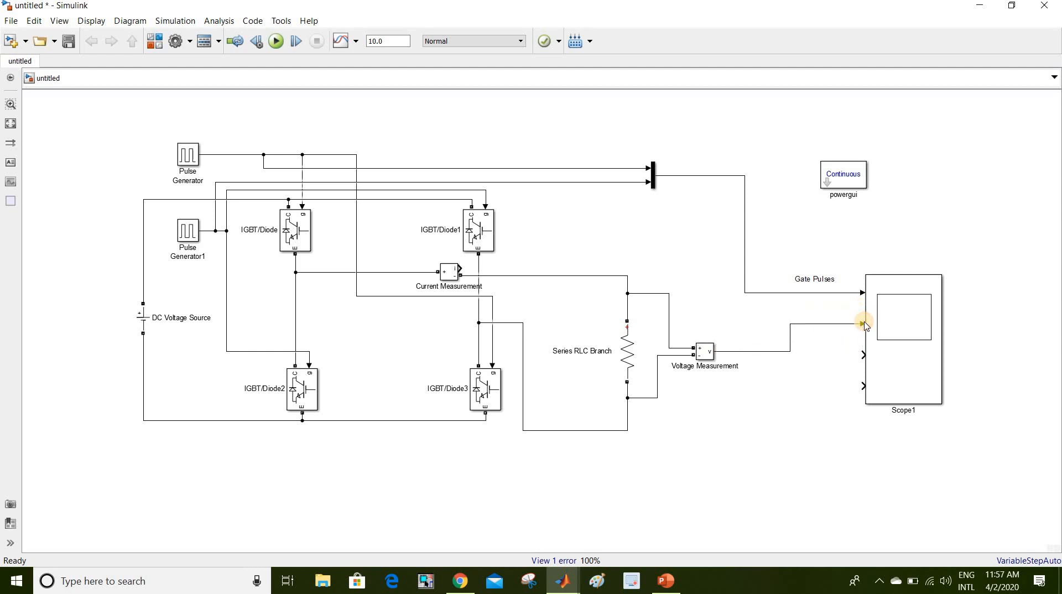
{"action": "double_click", "coordinate": [818, 324]}
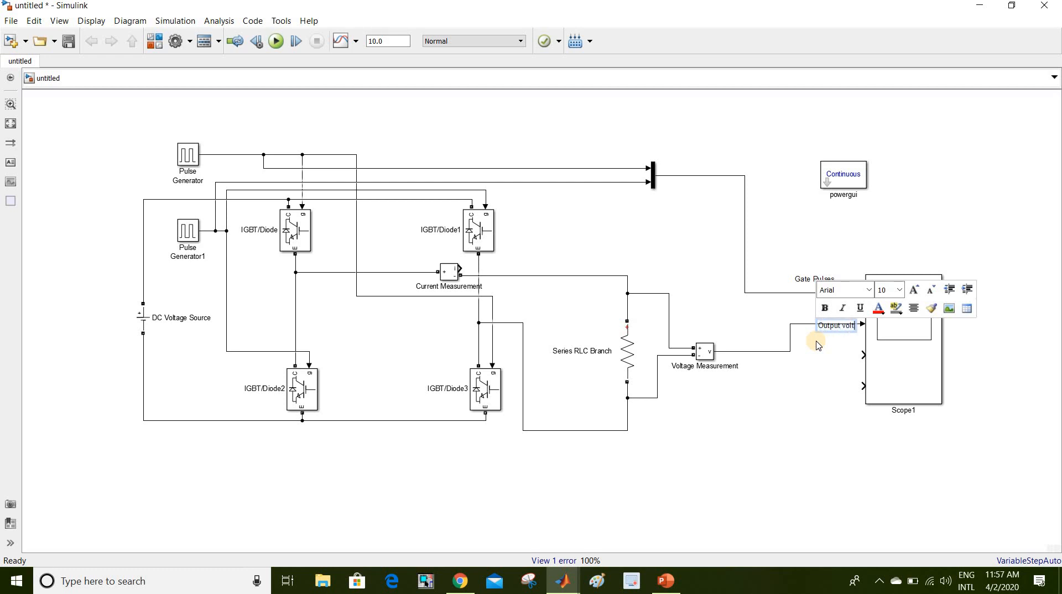
{"action": "type", "text": "Output voltage"}
{"action": "left_click", "coordinate": [821, 463]}
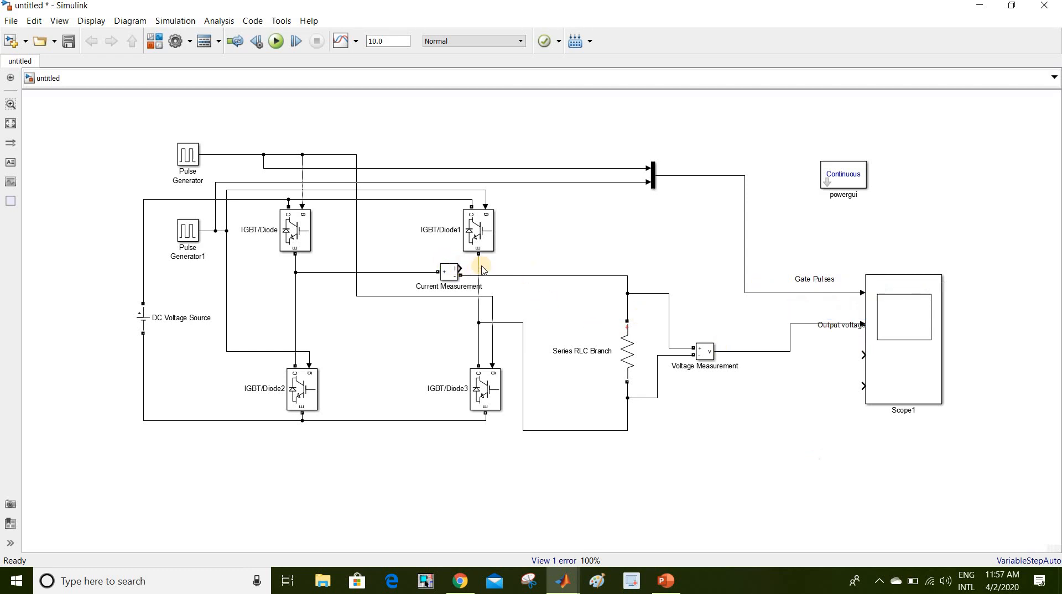
{"action": "left_click_drag", "start_coordinate": [459, 269], "coordinate": [923, 357]}
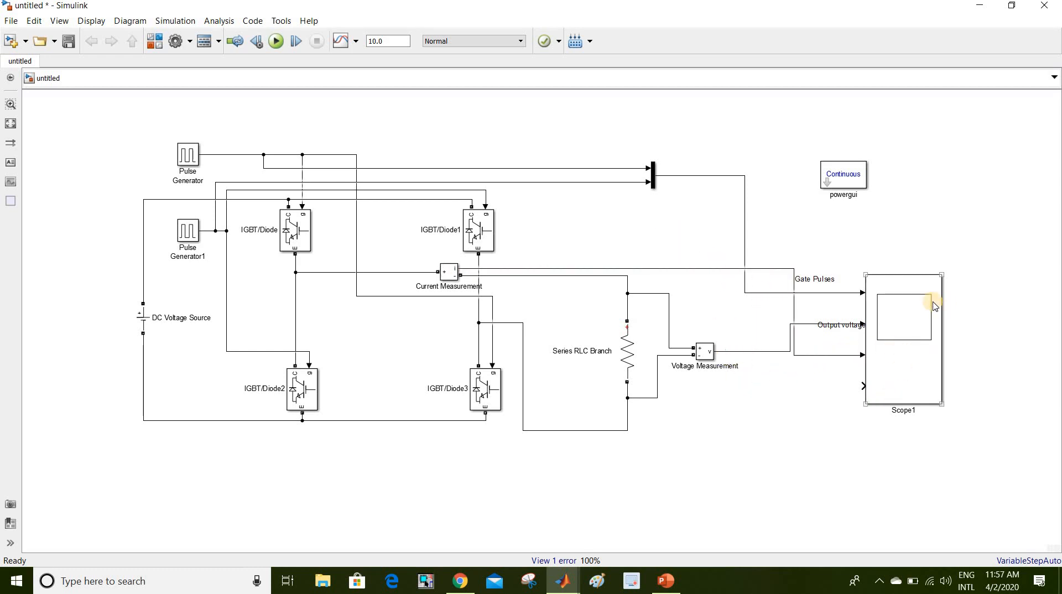
- Arrange the Scope1 display as three stacked plots in a 3x1 layout
{"action": "double_click", "coordinate": [894, 368]}
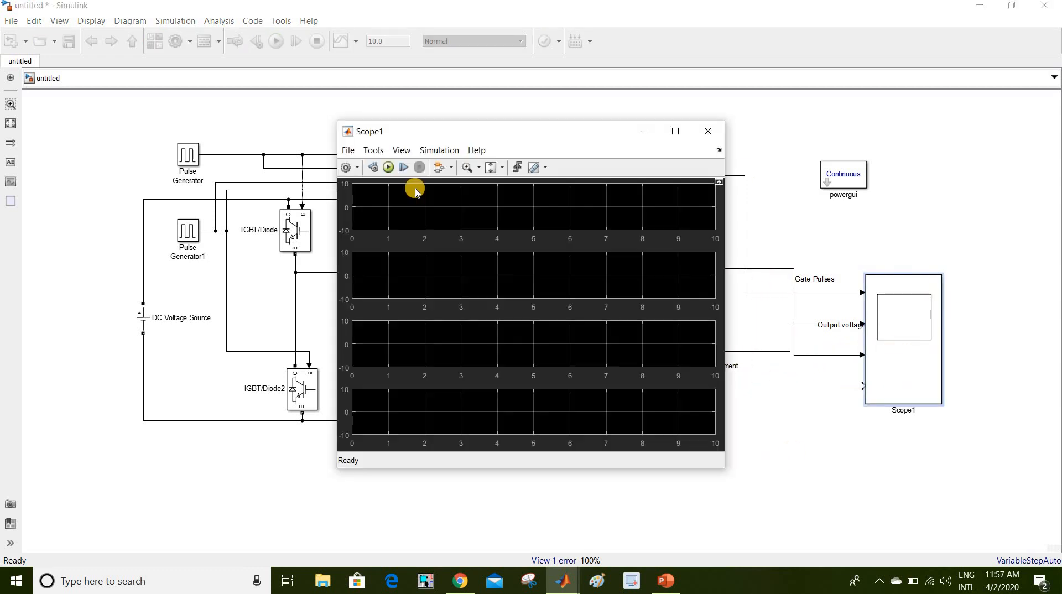
{"action": "left_click", "coordinate": [359, 168]}
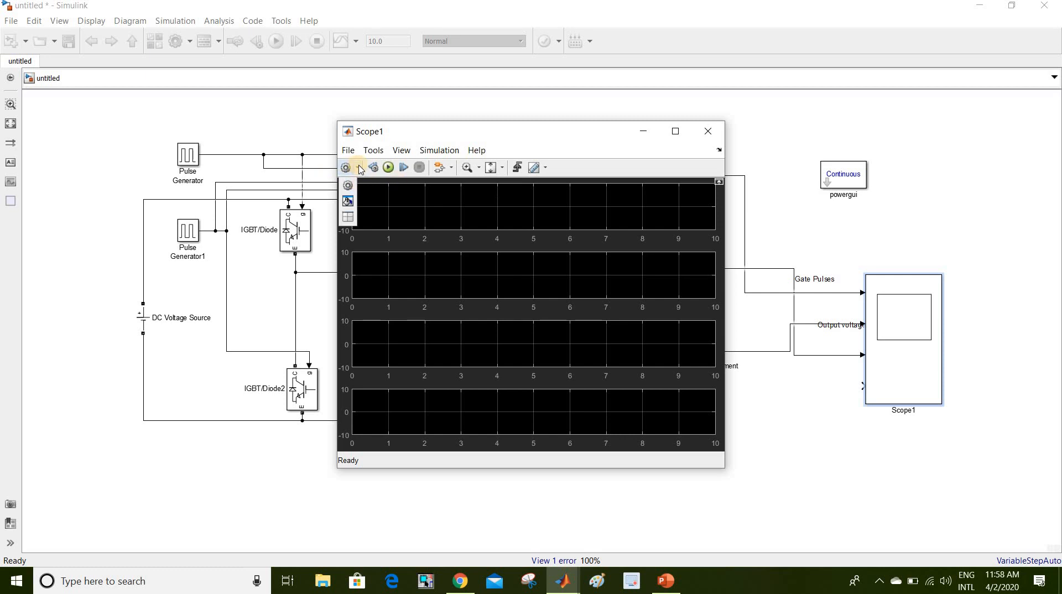
{"action": "left_click", "coordinate": [350, 217]}
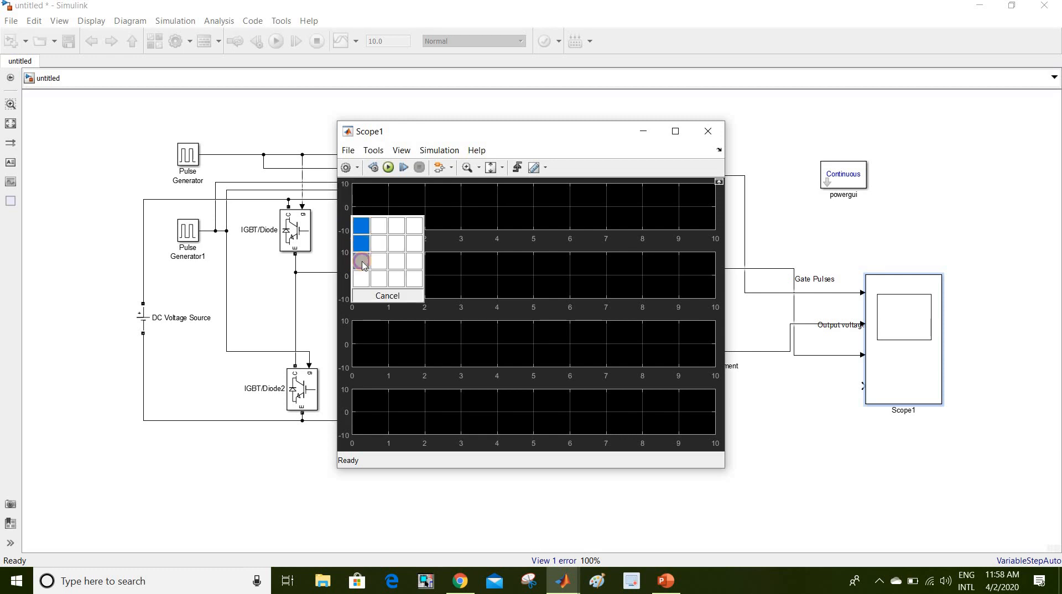
{"action": "left_click", "coordinate": [361, 262]}
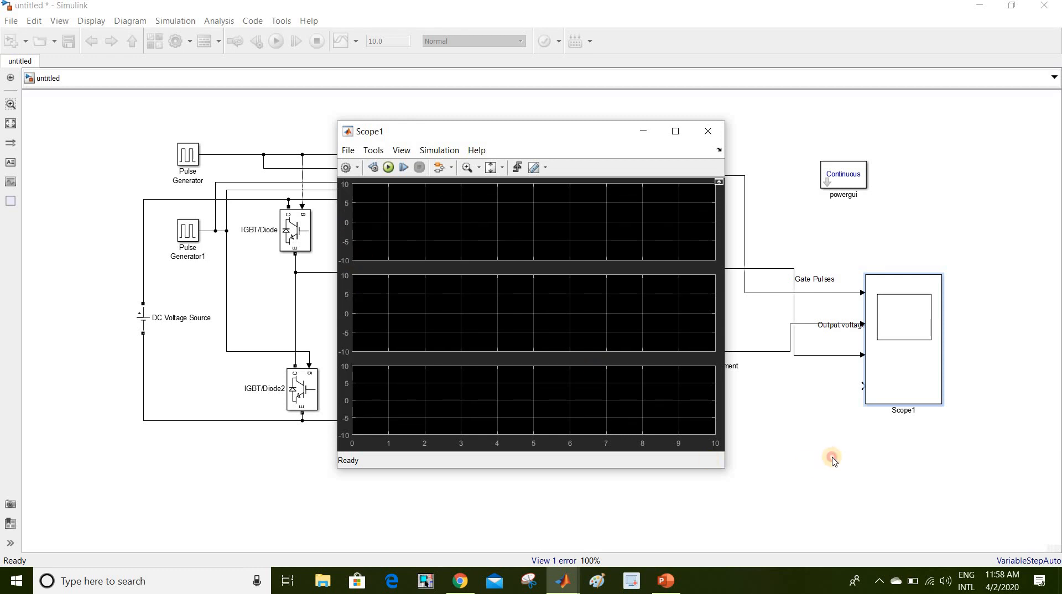
{"action": "left_click", "coordinate": [834, 460]}
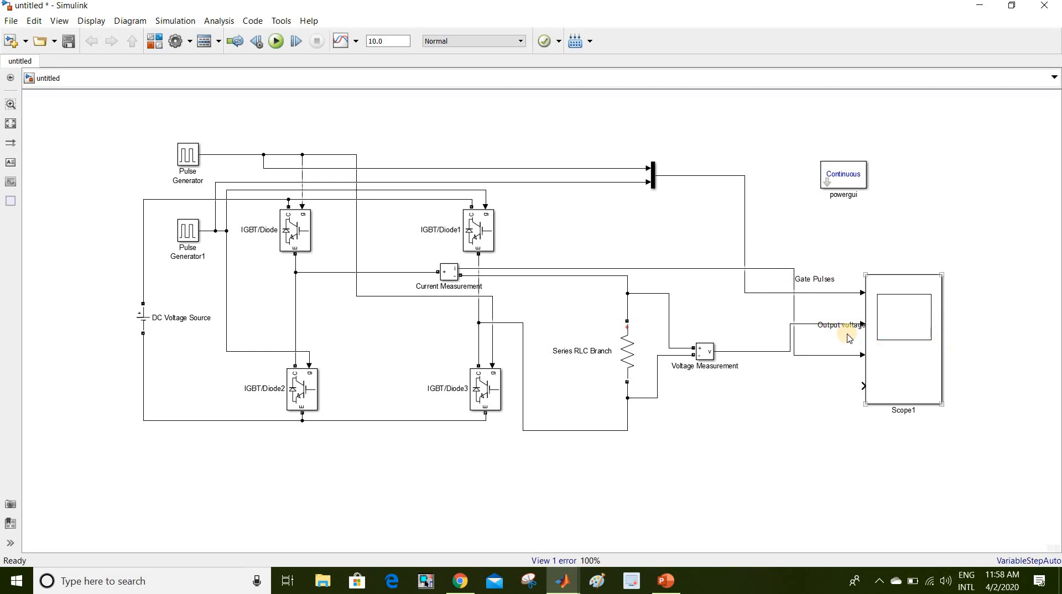
- Set Scope1's number of input ports to 3
{"action": "double_click", "coordinate": [883, 331]}
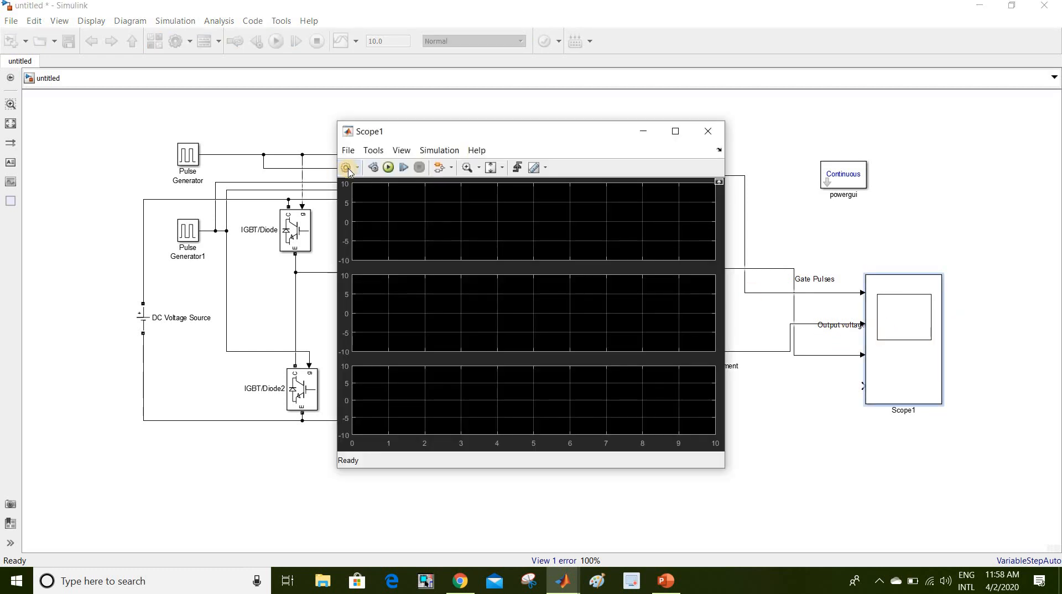
{"action": "left_click", "coordinate": [347, 167]}
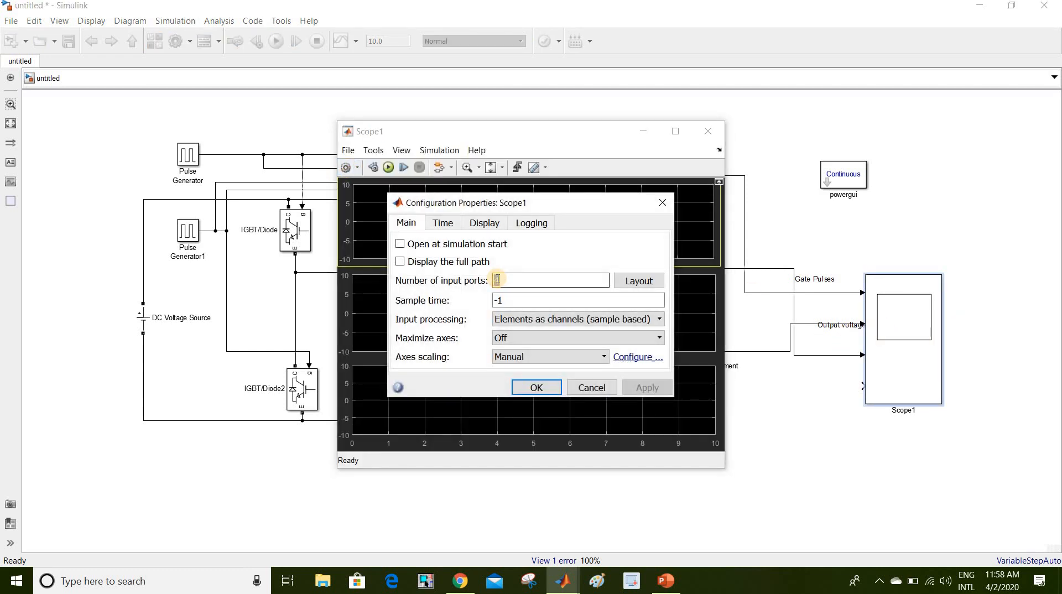
{"action": "type", "text": "3"}
{"action": "left_click", "coordinate": [534, 387]}
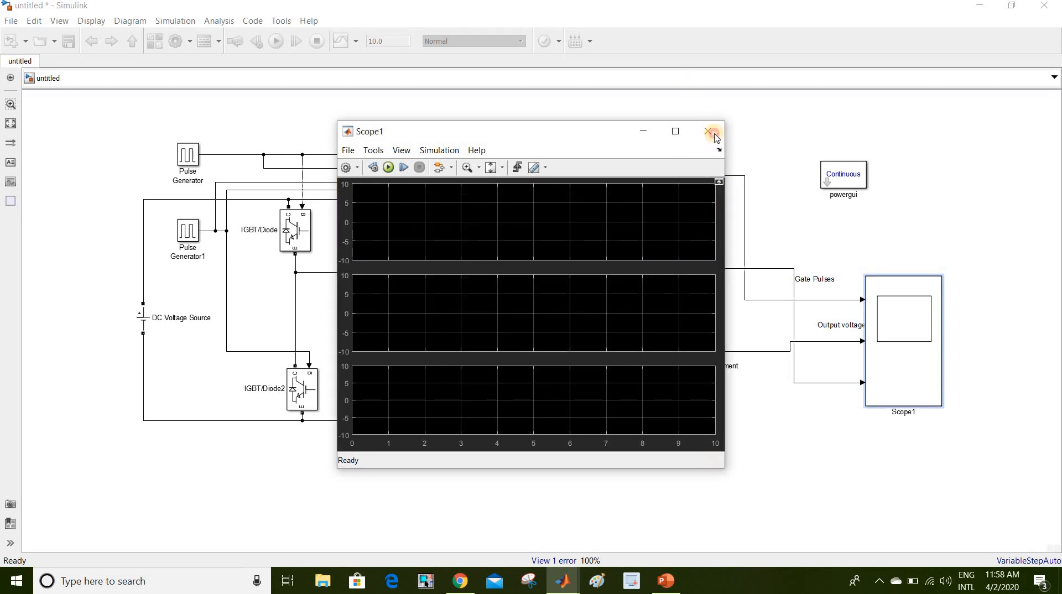
{"action": "left_click", "coordinate": [805, 448]}
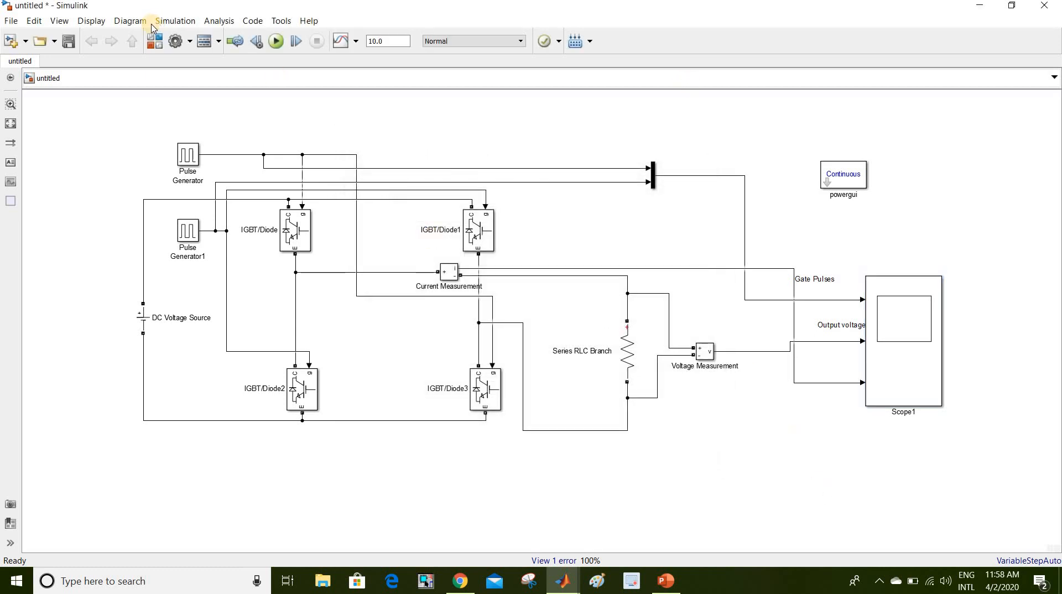
- Run the inverter simulation and open Scope1 maximized
{"action": "left_click", "coordinate": [278, 44]}
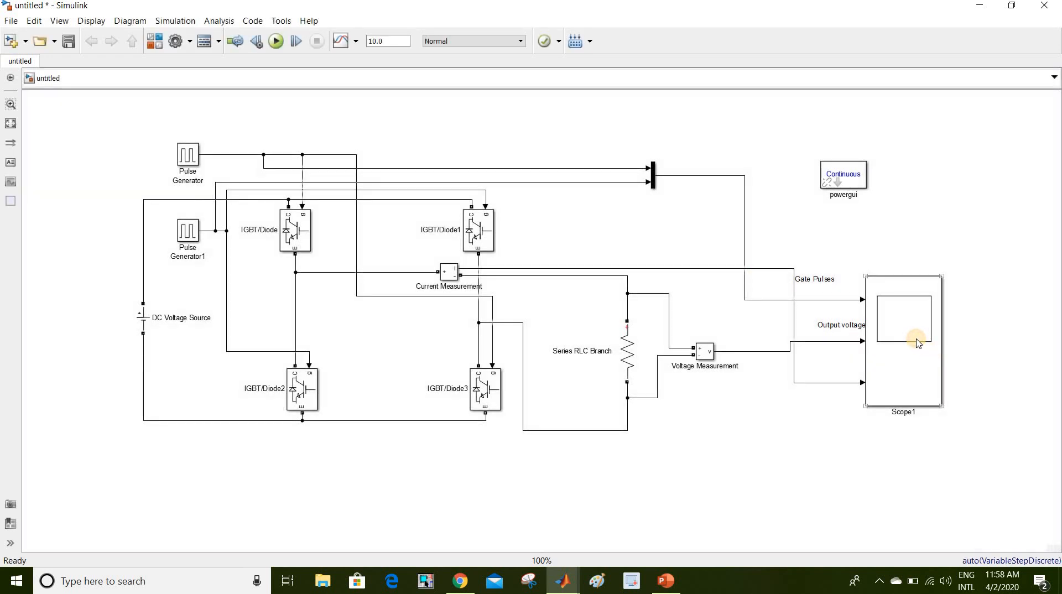
{"action": "double_click", "coordinate": [917, 341]}
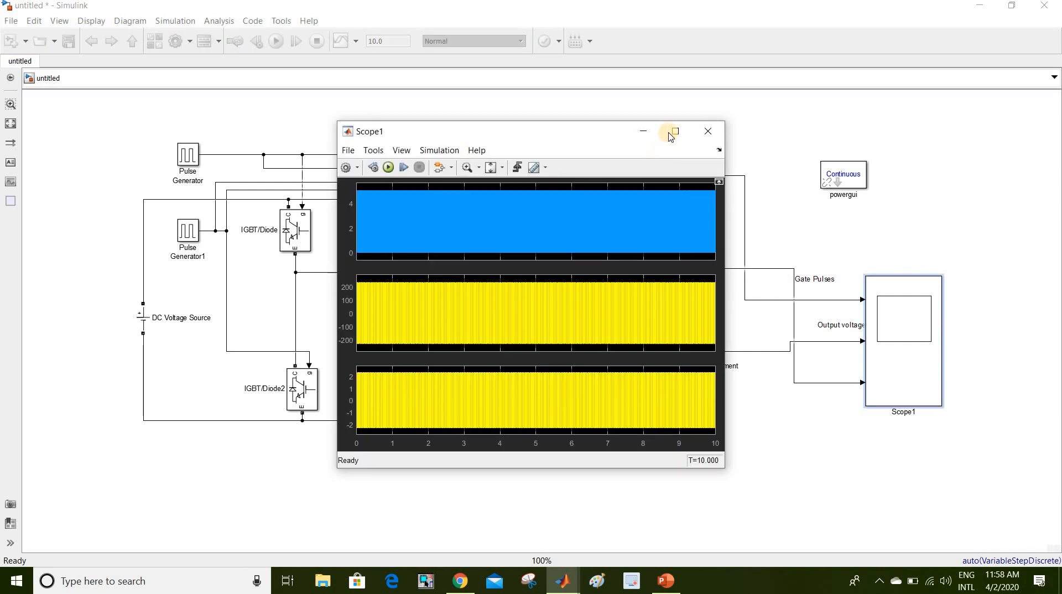
{"action": "left_click", "coordinate": [671, 136]}
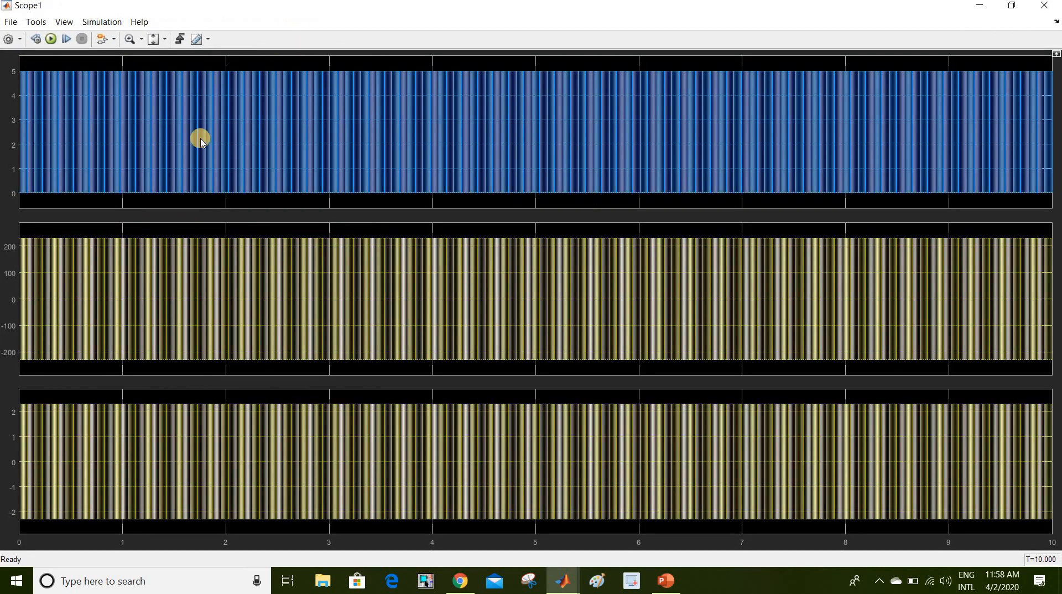
- Zoom the scope's time axis into about 1.32–1.38 s, then close the scope
{"action": "left_click", "coordinate": [168, 38]}
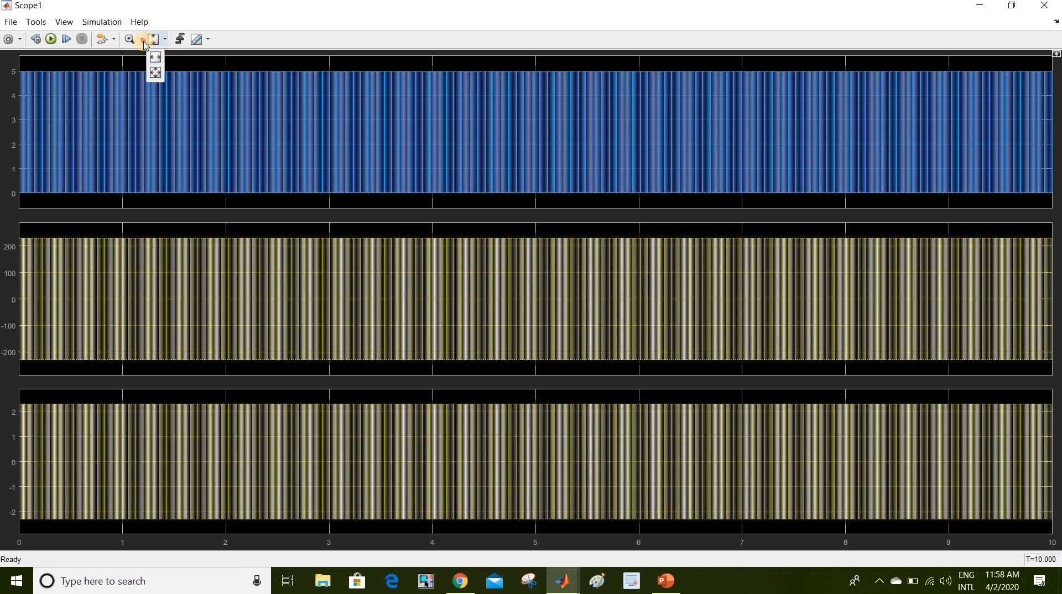
{"action": "left_click", "coordinate": [142, 39]}
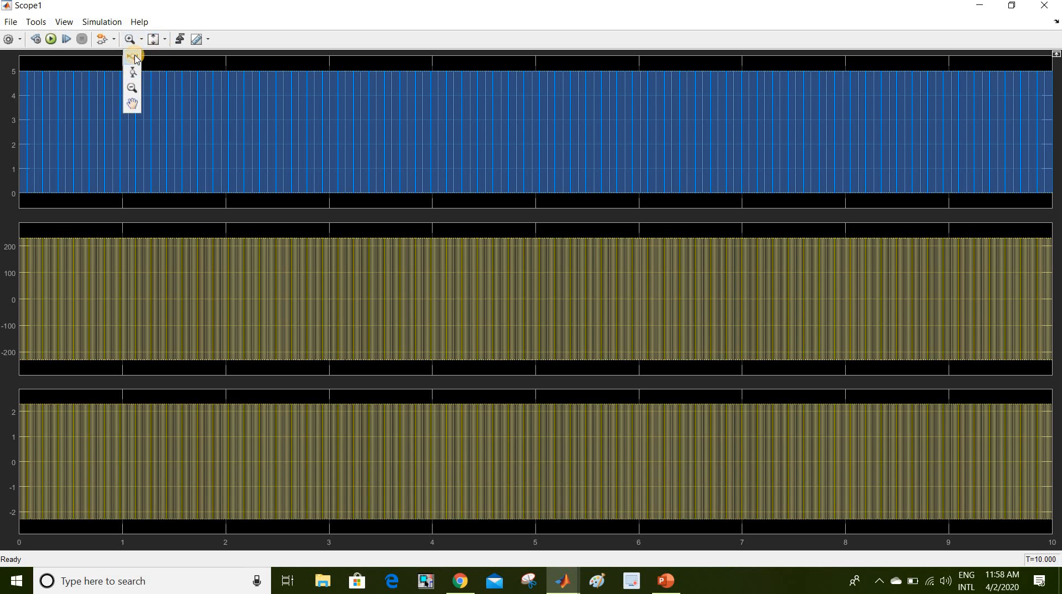
{"action": "left_click", "coordinate": [134, 57]}
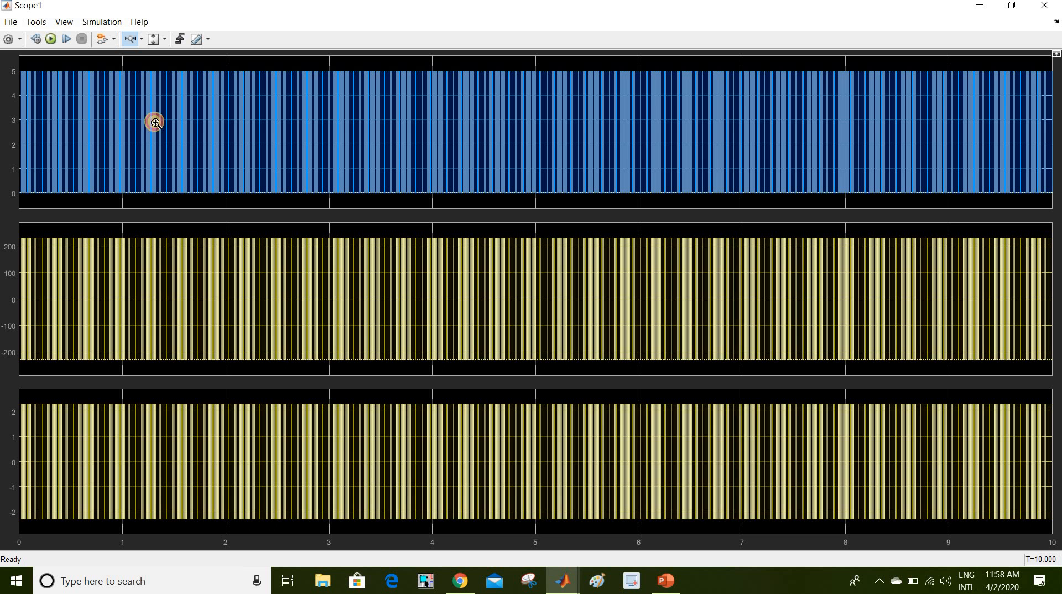
{"action": "left_click_drag", "start_coordinate": [212, 128], "coordinate": [210, 127]}
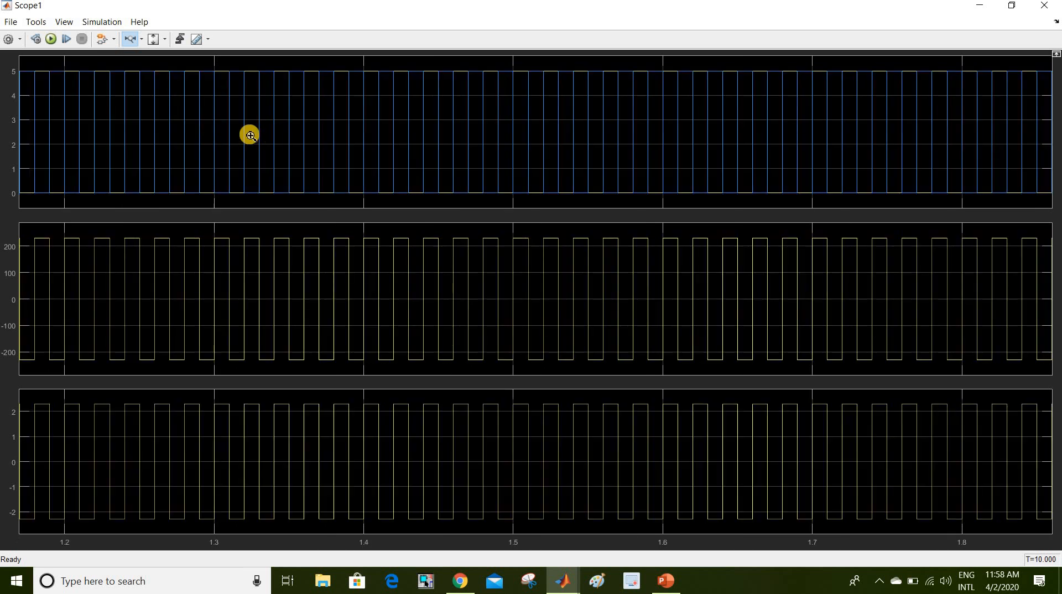
{"action": "left_click_drag", "start_coordinate": [295, 142], "coordinate": [337, 148]}
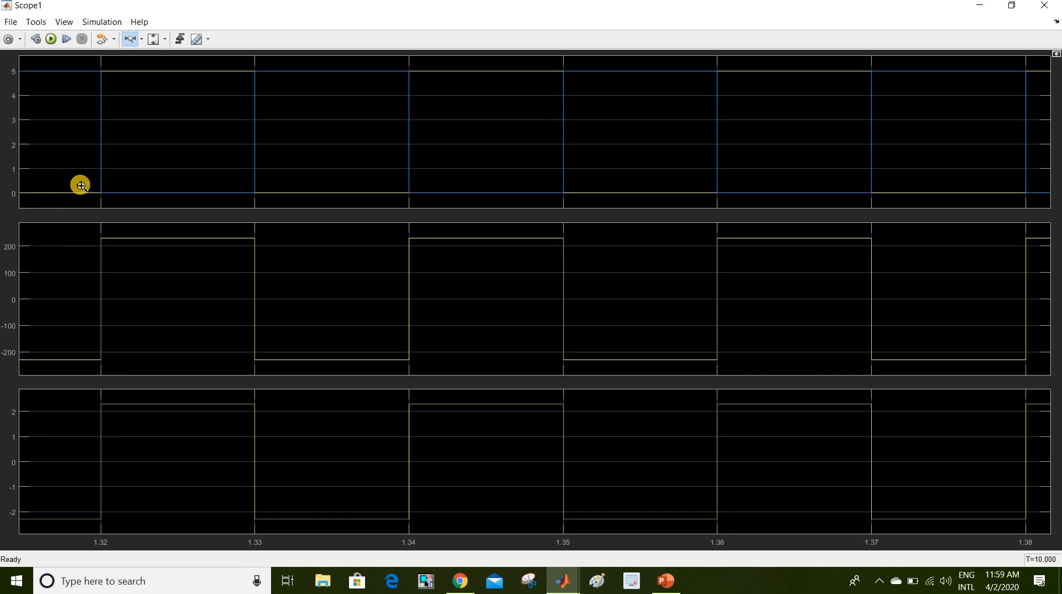
{"action": "left_click", "coordinate": [1047, 7]}
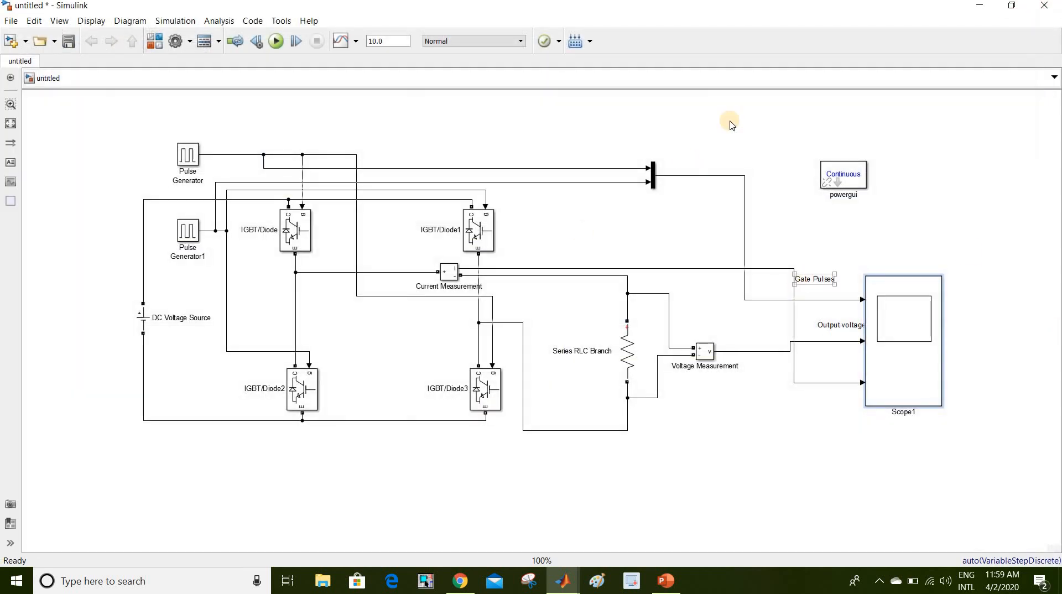
- Reopen Scope1 to review the gate pulses, ±230 V voltage and ±2.3 A current, then close it
{"action": "left_click", "coordinate": [905, 339]}
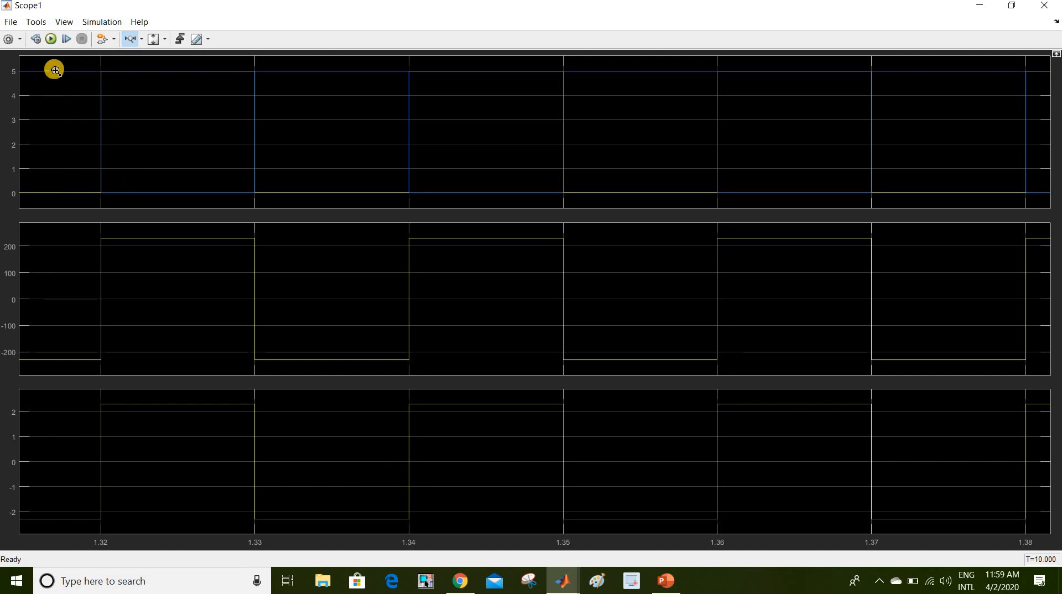
{"action": "left_click", "coordinate": [1054, 6]}
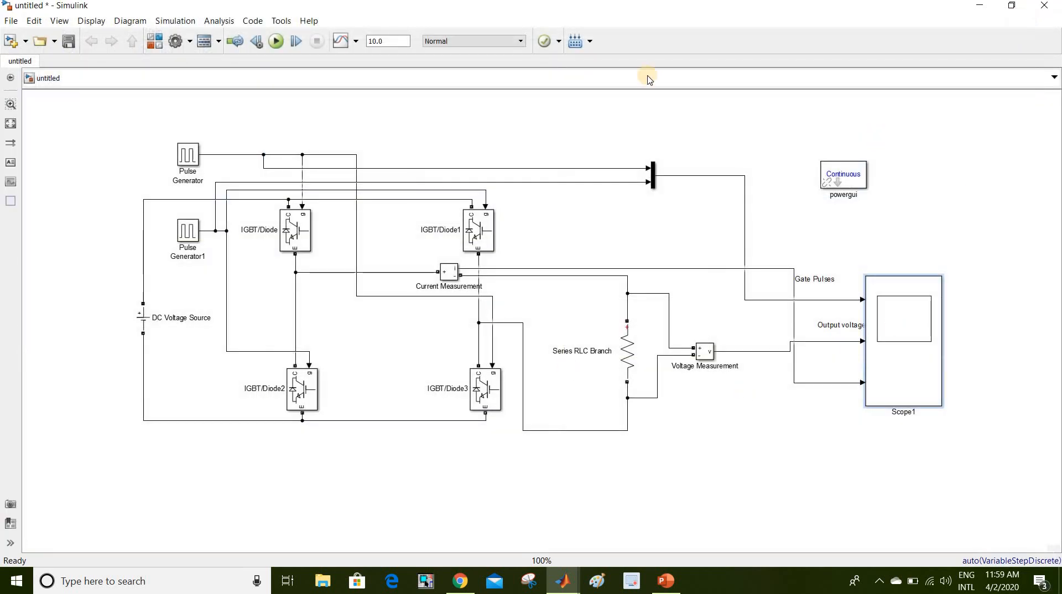
- Delete the Mux with its input and output lines, and Pulse Generator1 with its gate lines
{"action": "left_click", "coordinate": [539, 145]}
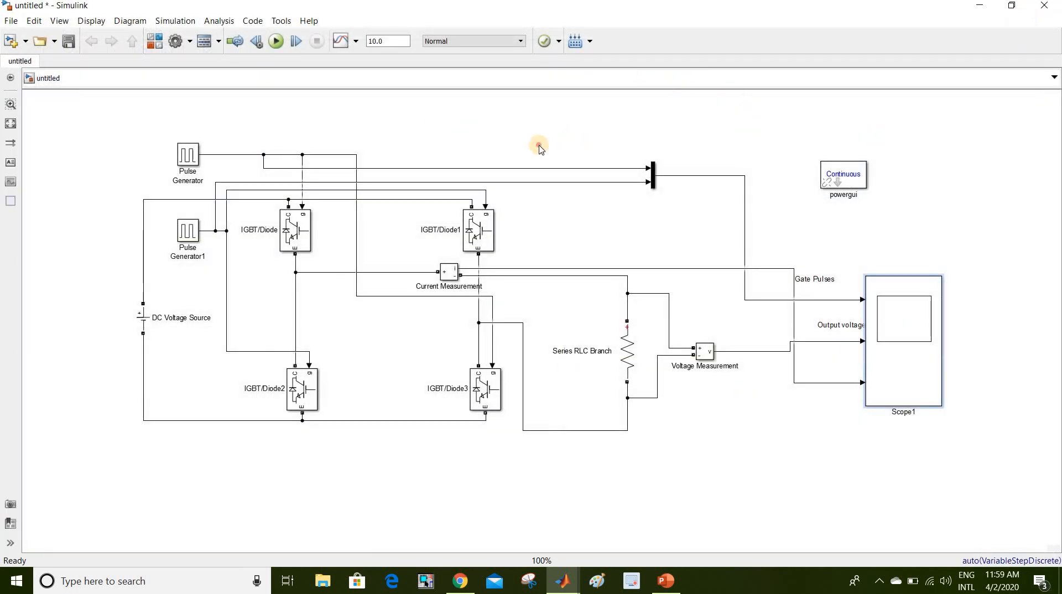
{"action": "left_click_drag", "start_coordinate": [539, 146], "coordinate": [587, 207]}
{"action": "key", "text": "Delete"}
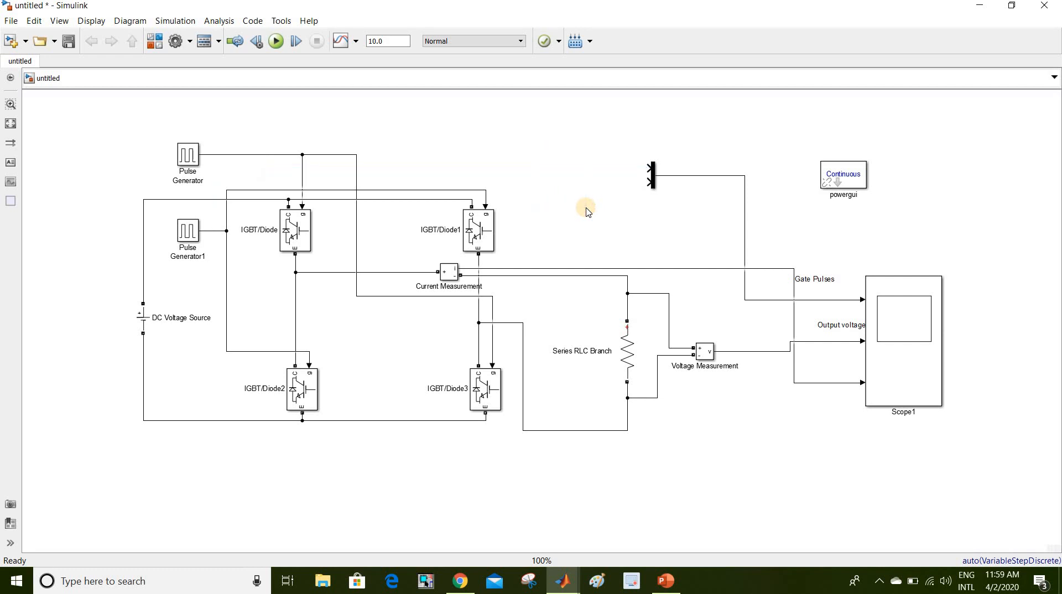
{"action": "left_click_drag", "start_coordinate": [617, 134], "coordinate": [758, 235]}
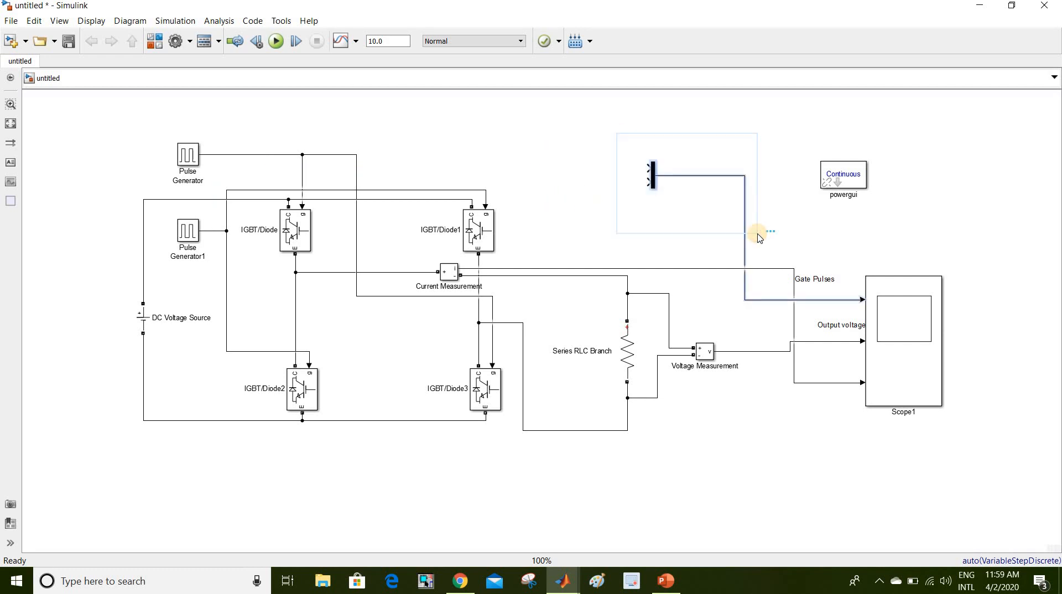
{"action": "key", "text": "Delete"}
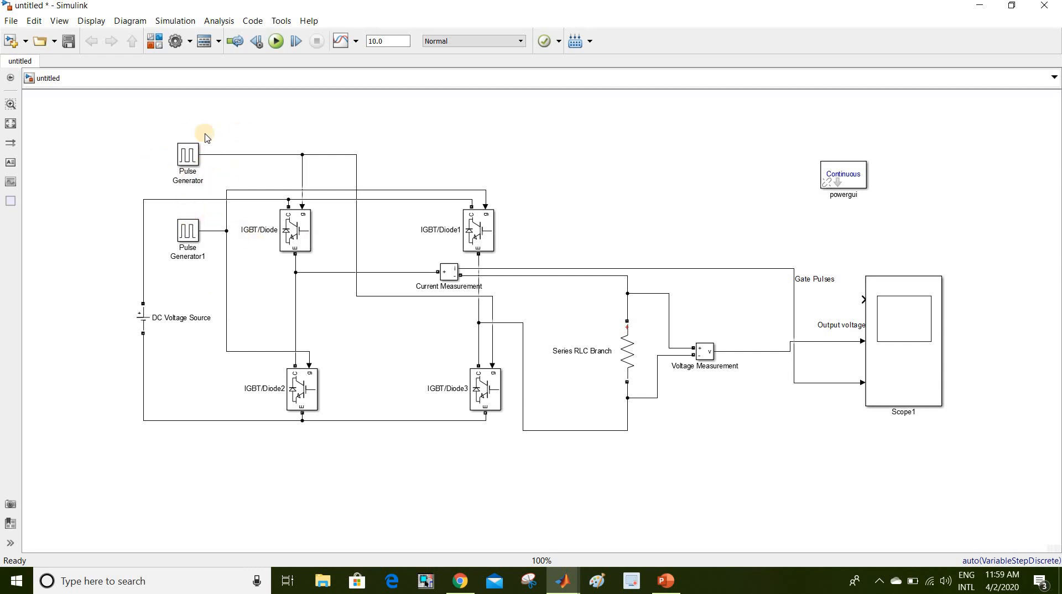
{"action": "left_click_drag", "start_coordinate": [166, 226], "coordinate": [239, 274]}
{"action": "key", "text": "Delete"}
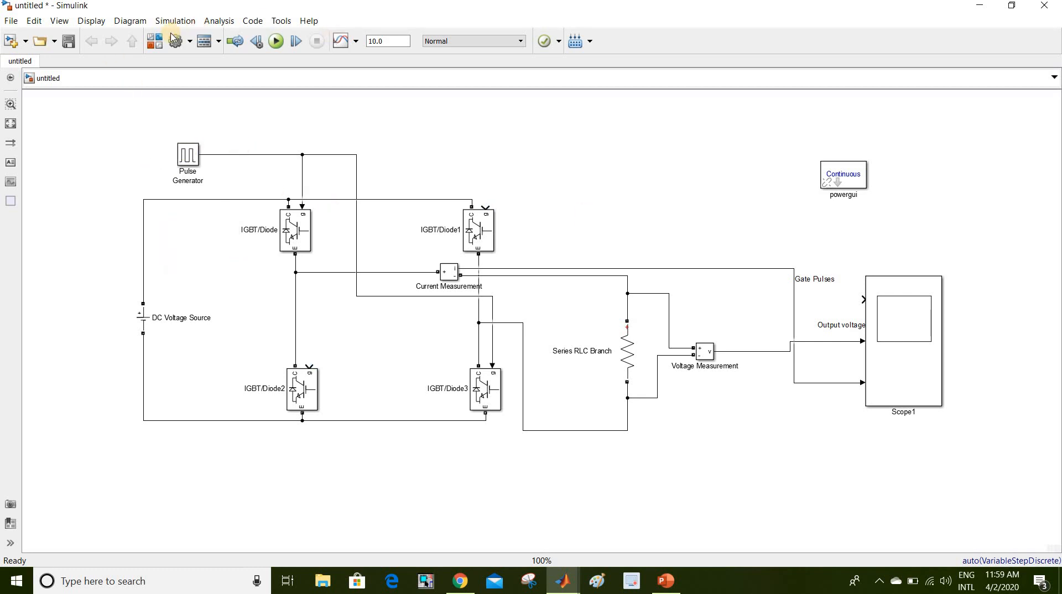
- Search the library for 'logic' and place a Logical Operator block near the top of the diagram
{"action": "left_click", "coordinate": [155, 40]}
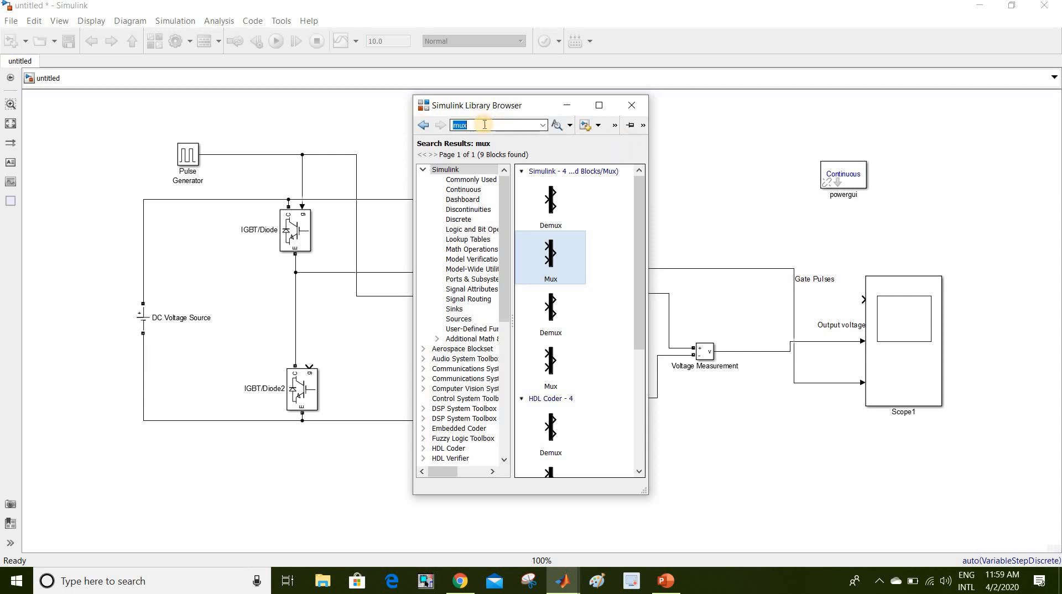
{"action": "type", "text": "logic"}
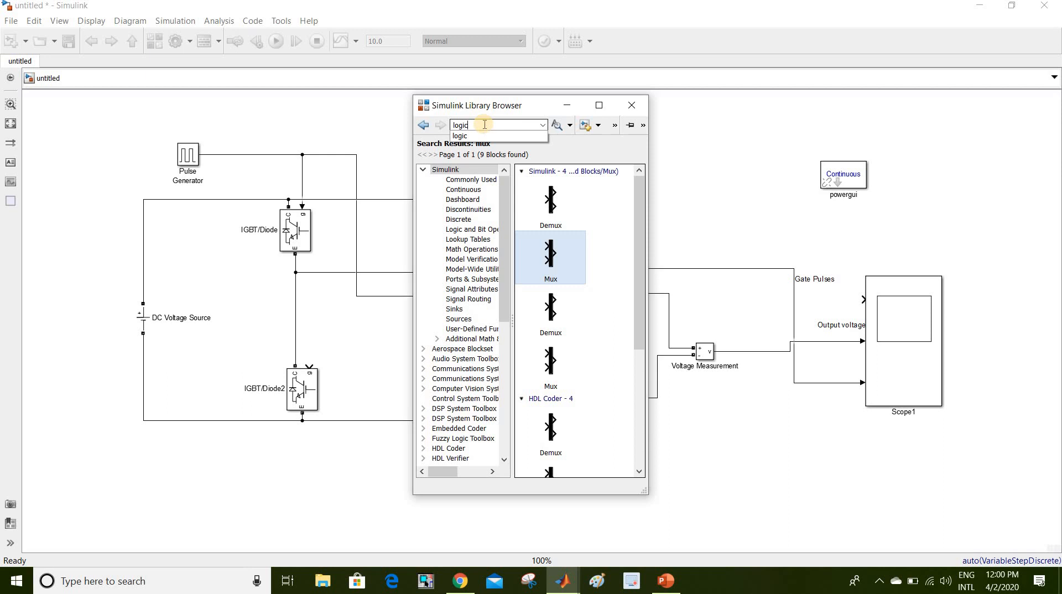
{"action": "key", "text": "Return"}
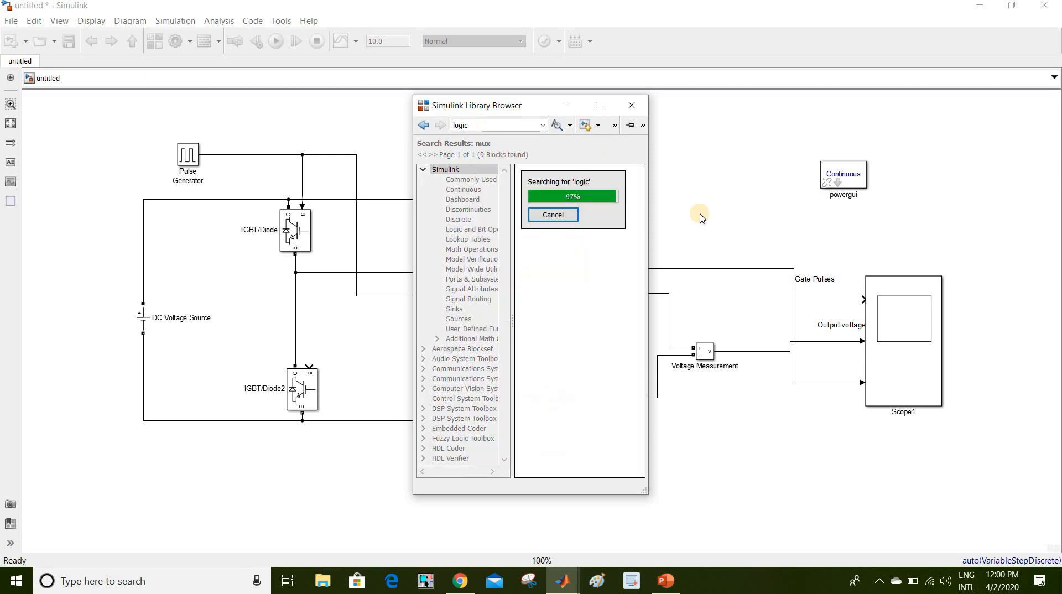
{"action": "left_click", "coordinate": [564, 273]}
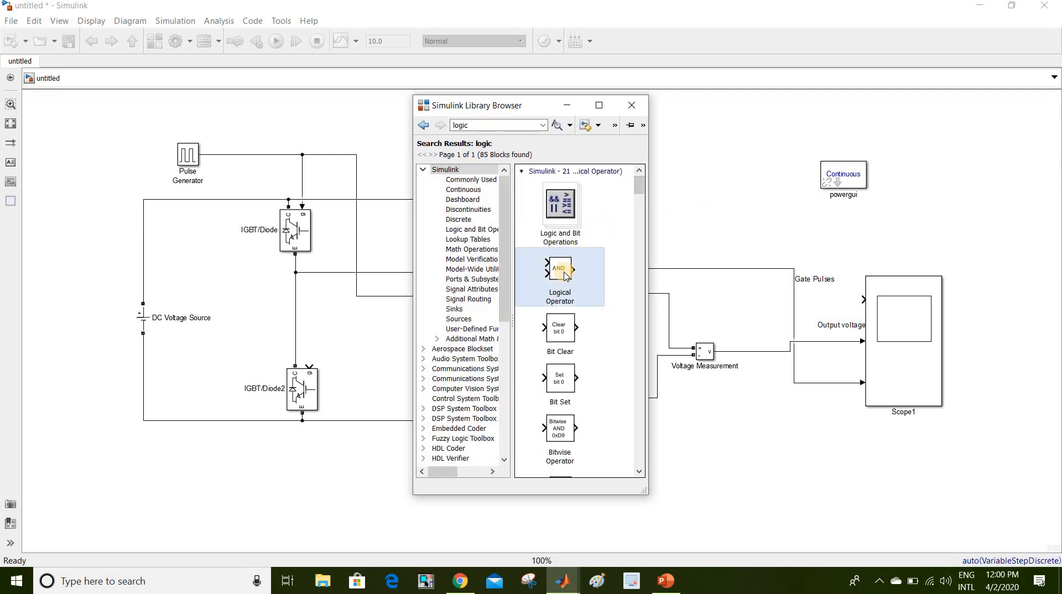
{"action": "right_click", "coordinate": [565, 274]}
{"action": "left_click", "coordinate": [606, 277]}
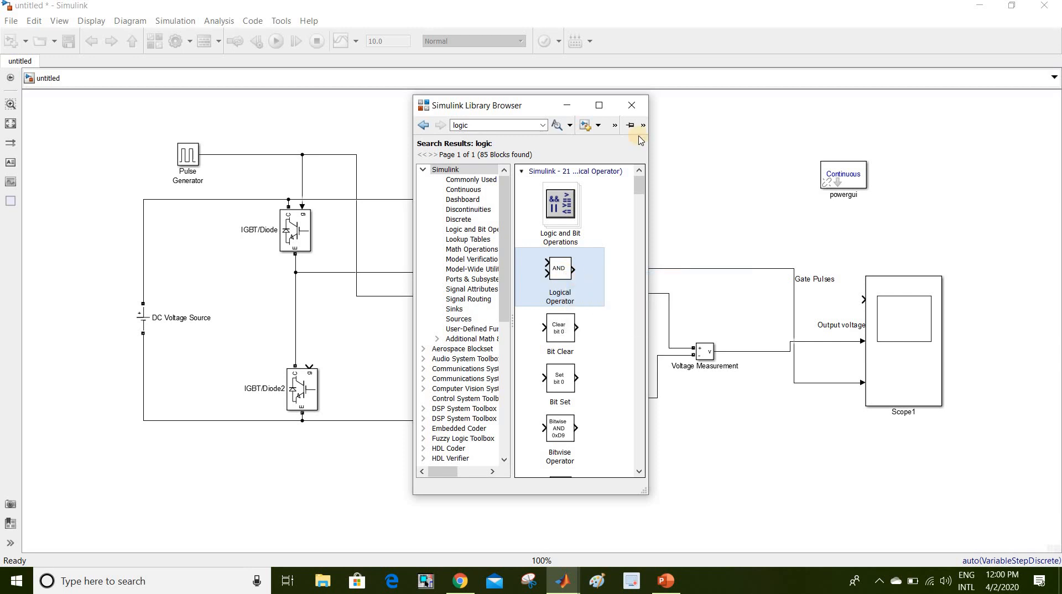
{"action": "left_click", "coordinate": [632, 106]}
{"action": "left_click_drag", "start_coordinate": [541, 327], "coordinate": [525, 136]}
- Set the Logical Operator to NOT with 1 input
{"action": "double_click", "coordinate": [525, 136]}
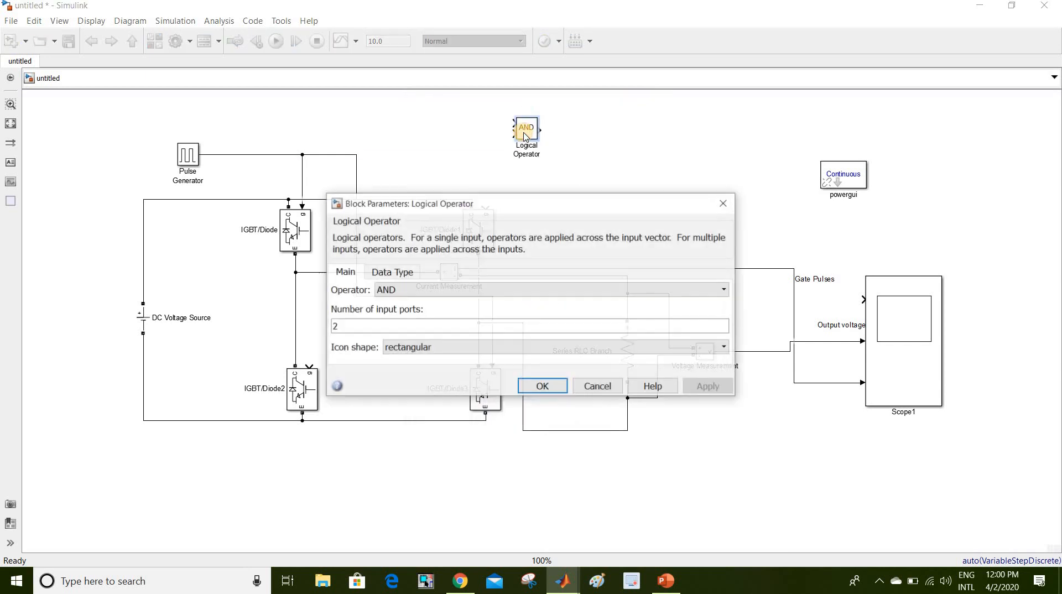
{"action": "double_click", "coordinate": [336, 327]}
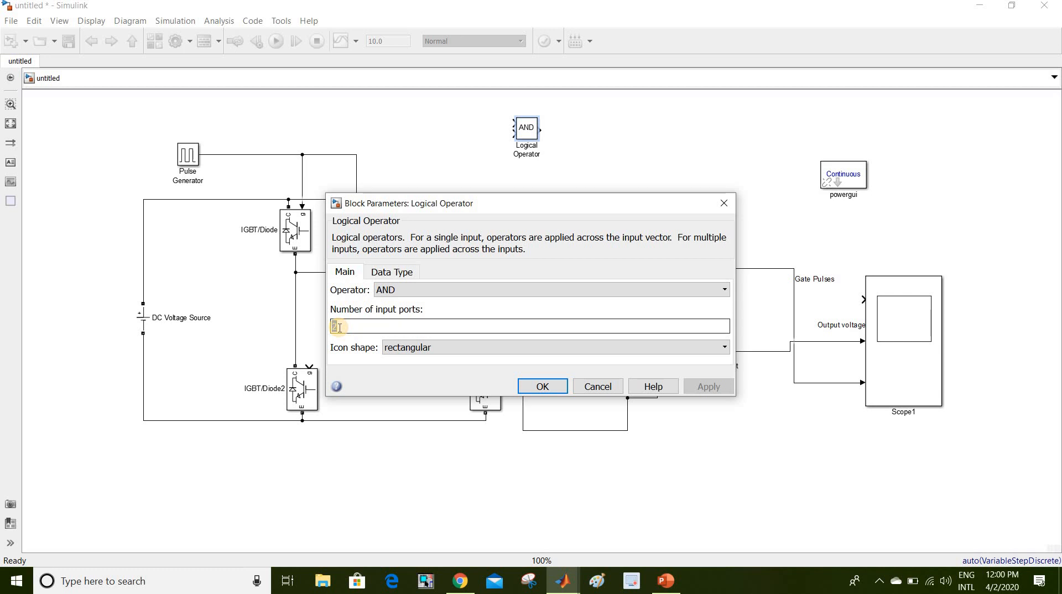
{"action": "type", "text": "1"}
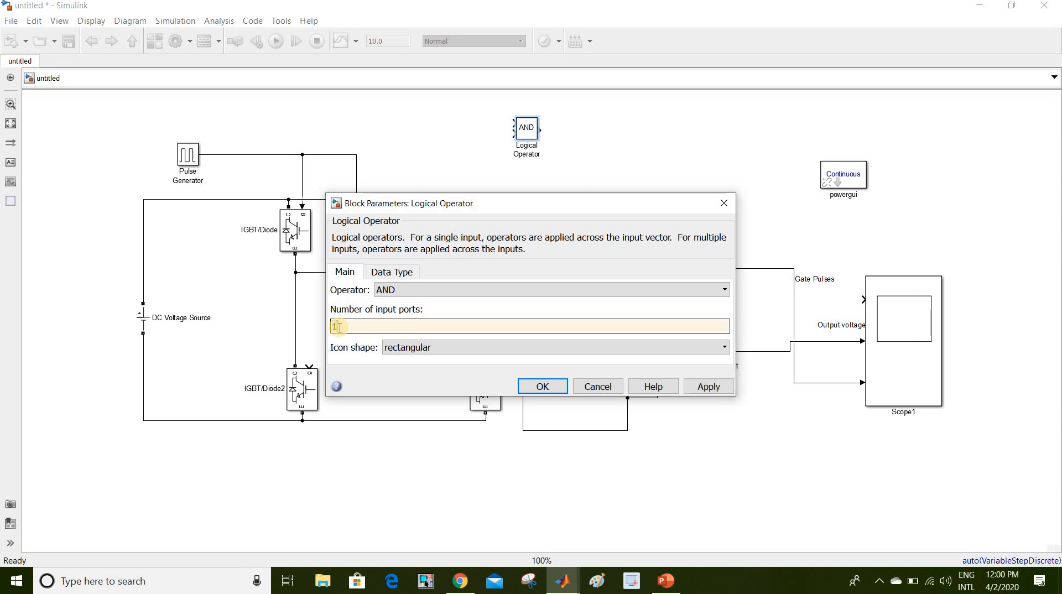
{"action": "left_click", "coordinate": [410, 292]}
{"action": "left_click", "coordinate": [390, 374]}
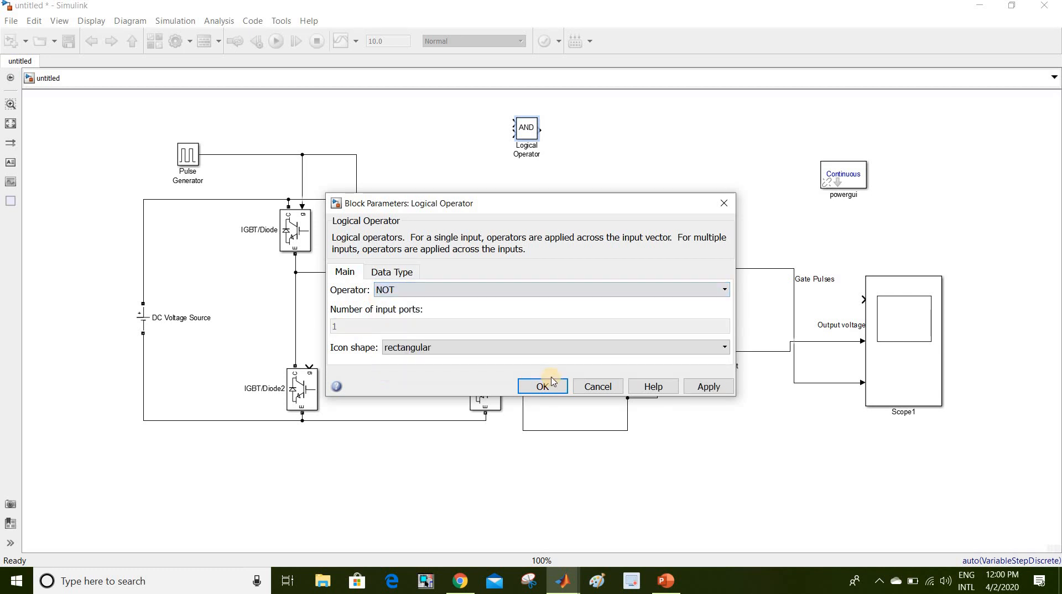
{"action": "left_click", "coordinate": [543, 386]}
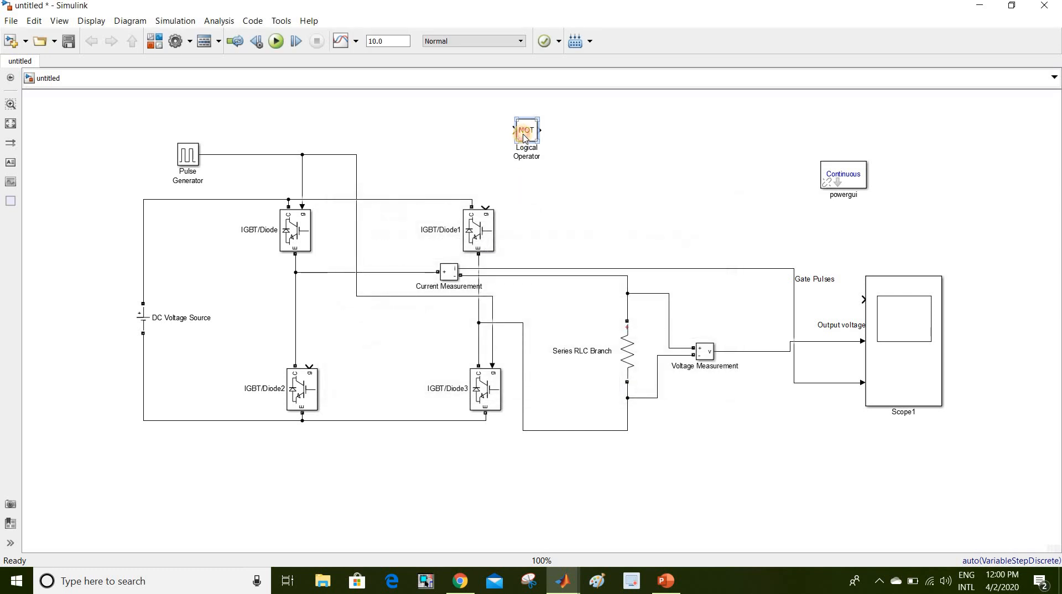
- Move the NOT block left, feed it the Pulse Generator signal, and wire its output to both IGBT/Diode1 and IGBT/Diode2 gates
{"action": "left_click_drag", "start_coordinate": [525, 138], "coordinate": [256, 154]}
{"action": "left_click", "coordinate": [423, 132]}
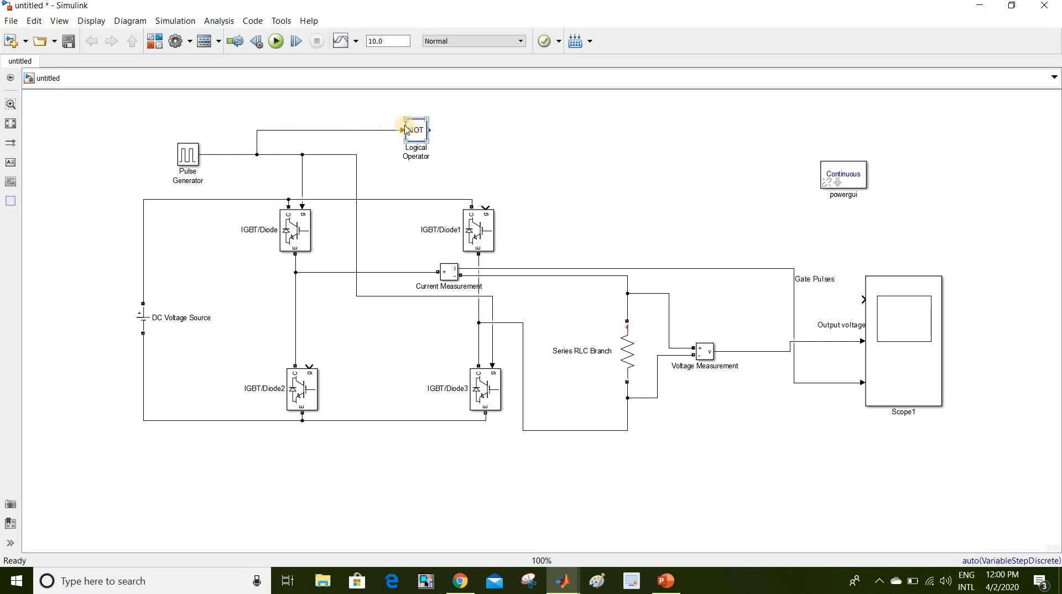
{"action": "left_click_drag", "start_coordinate": [429, 129], "coordinate": [485, 207]}
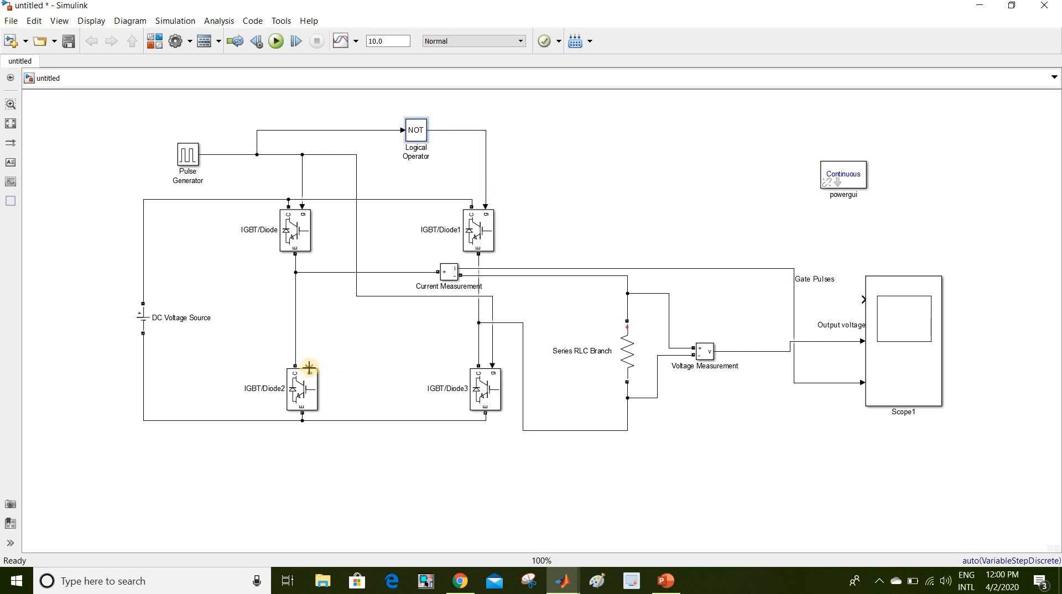
{"action": "left_click_drag", "start_coordinate": [309, 366], "coordinate": [485, 163]}
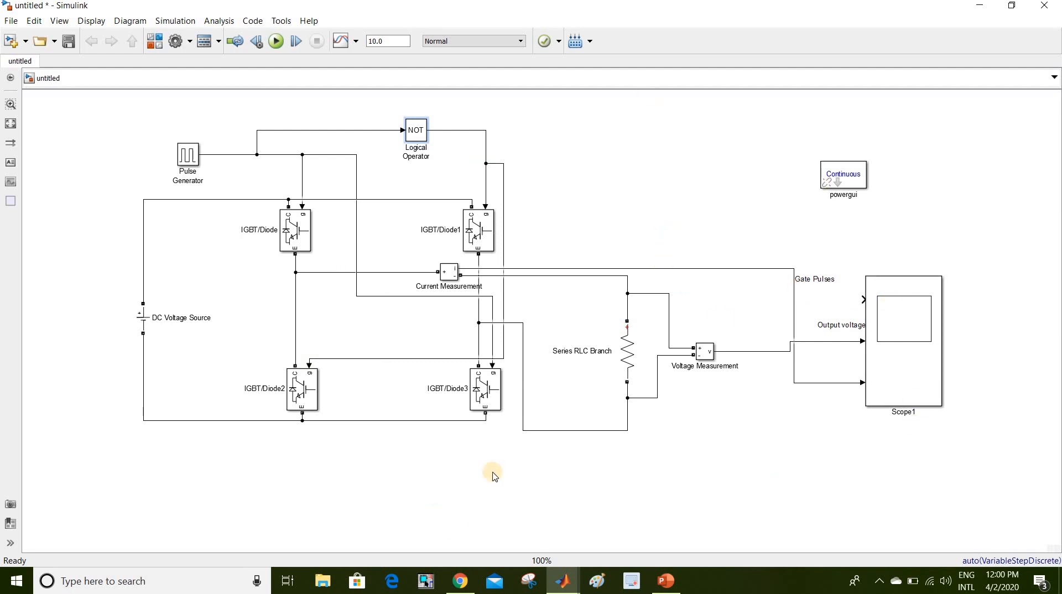
- Set Scope1's number of input ports to 4
{"action": "double_click", "coordinate": [883, 364]}
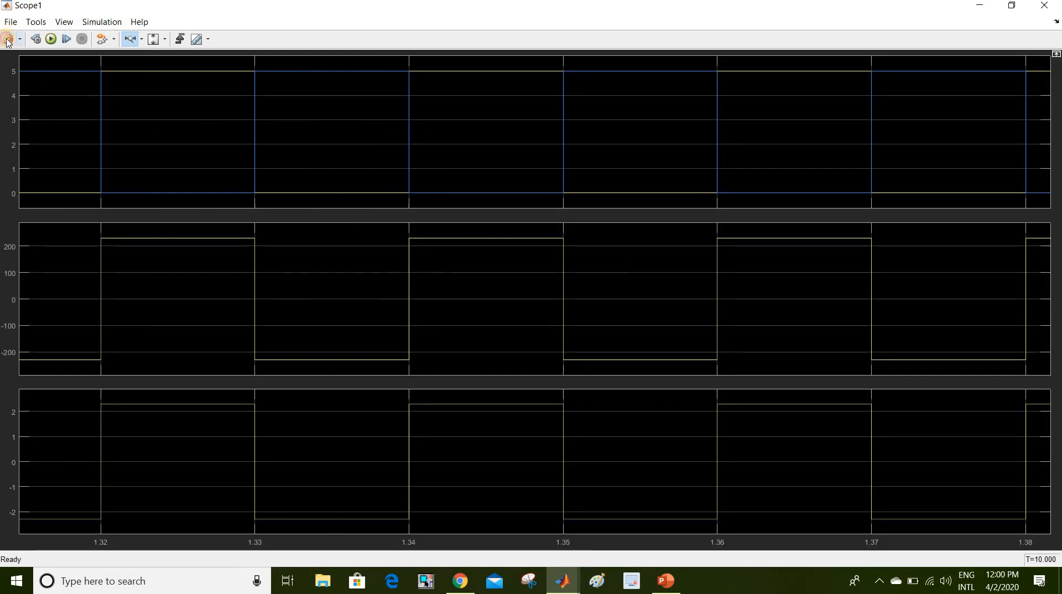
{"action": "left_click", "coordinate": [8, 39]}
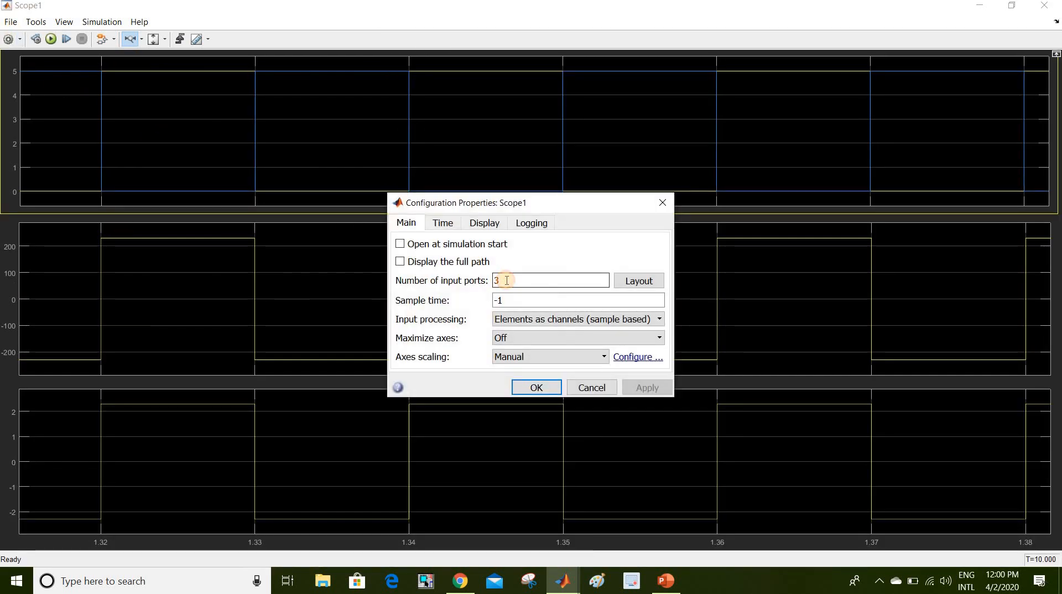
{"action": "type", "text": "4"}
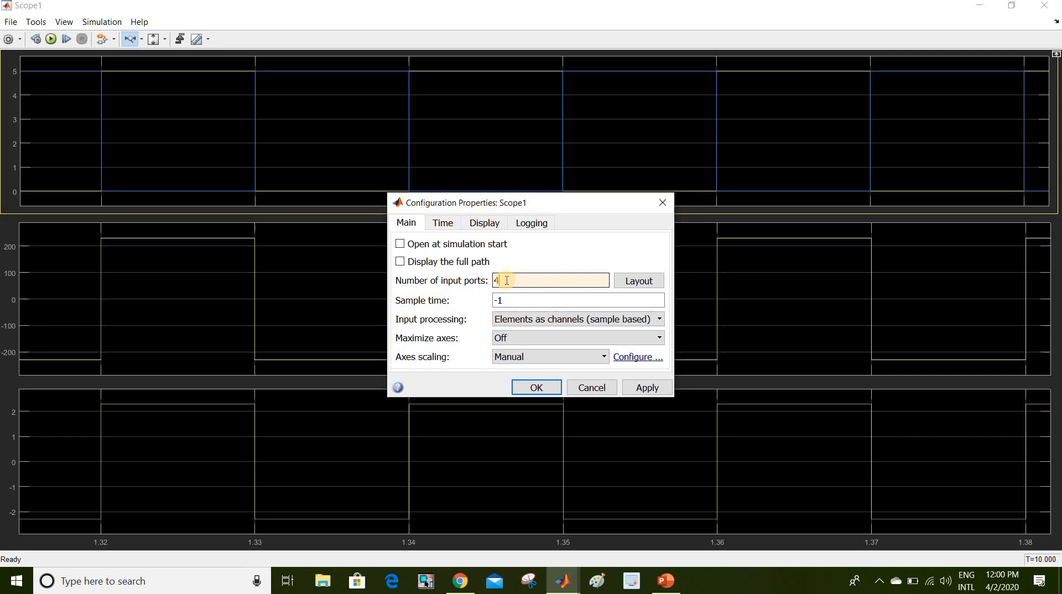
{"action": "left_click", "coordinate": [536, 388]}
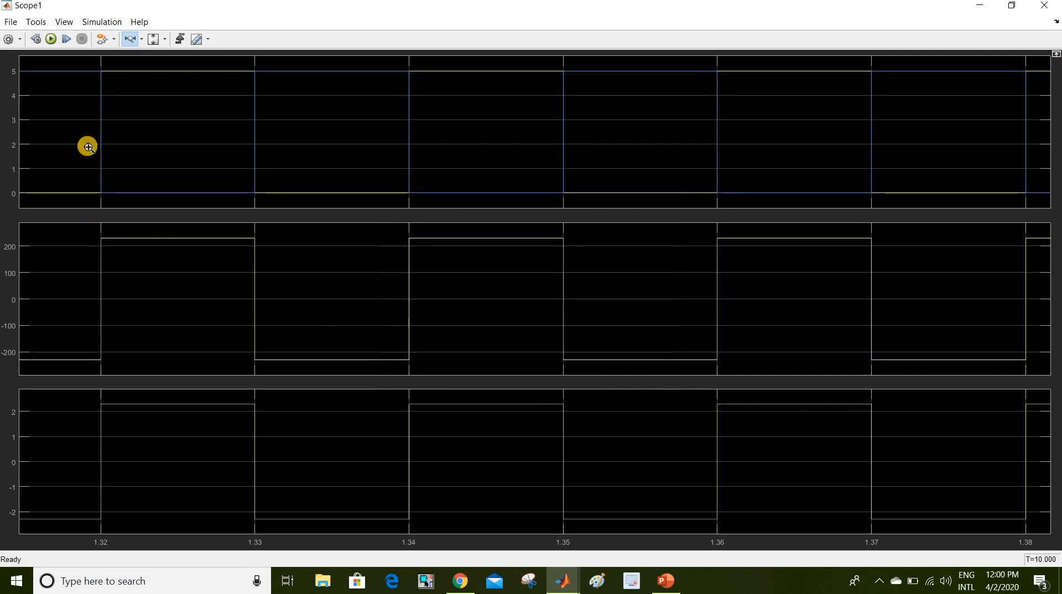
- Arrange Scope1's display as a 4x1 stack of plots and return to the model
{"action": "left_click", "coordinate": [20, 39]}
{"action": "left_click", "coordinate": [10, 90]}
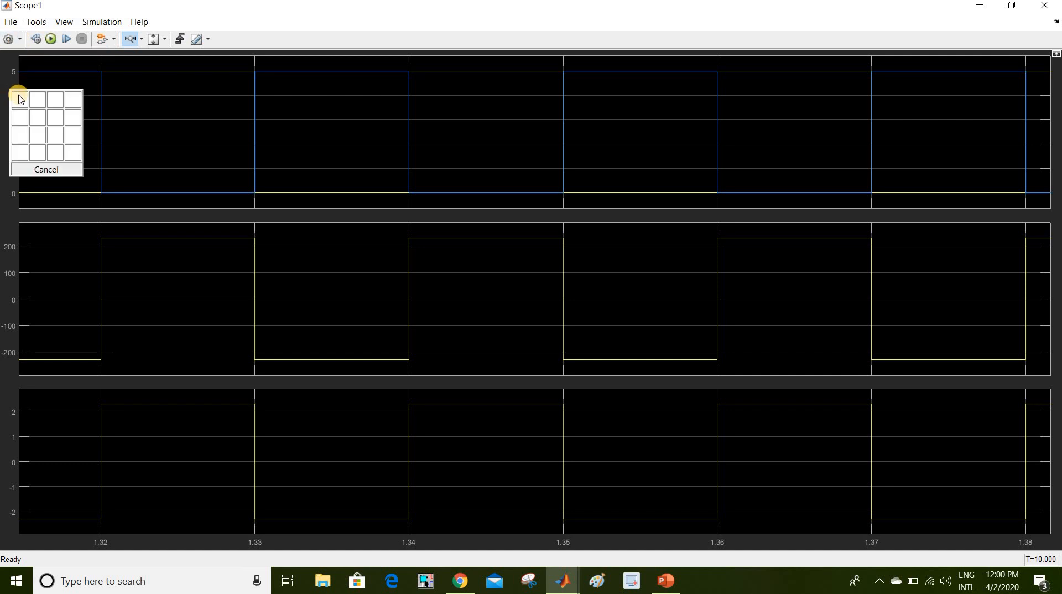
{"action": "left_click", "coordinate": [22, 153]}
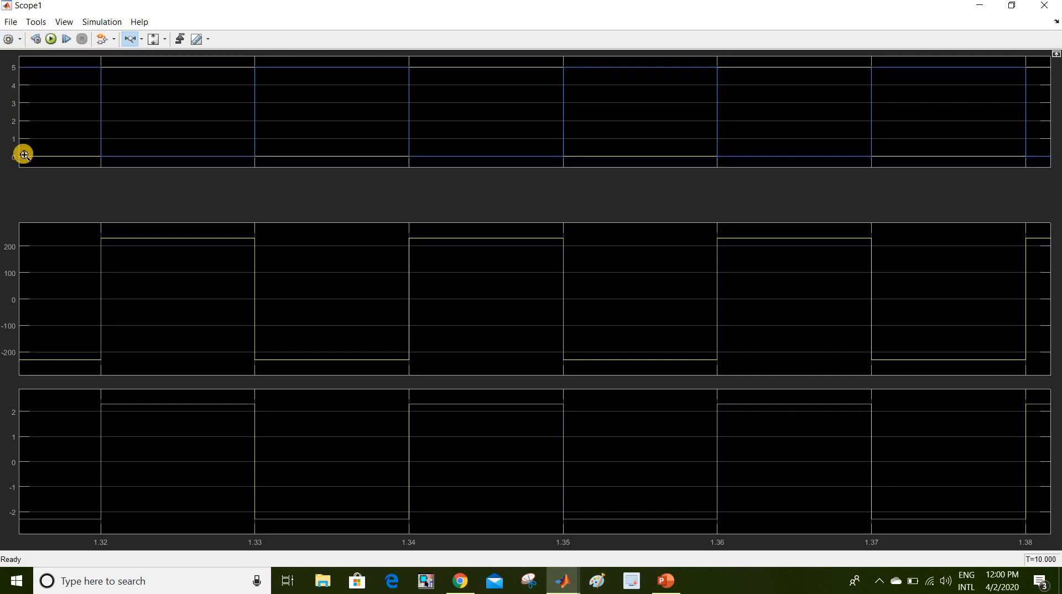
{"action": "left_click", "coordinate": [980, 7]}
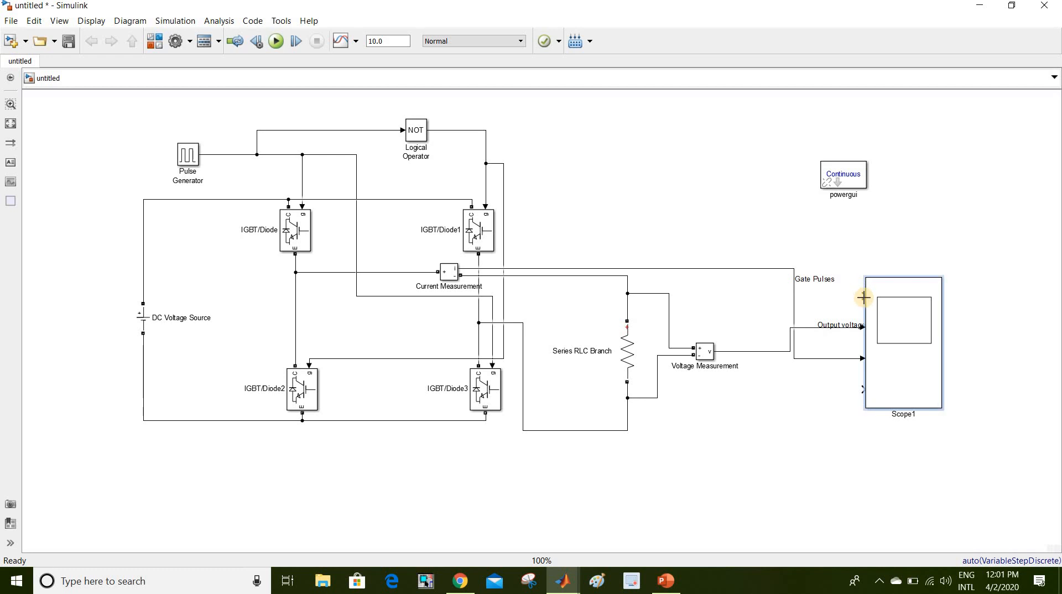
- Wire the Pulse Generator signal into Scope1's first input
{"action": "left_click", "coordinate": [841, 331]}
{"action": "mouse_move", "coordinate": [864, 296]}
{"action": "left_mouse_down"}
{"action": "mouse_move", "coordinate": [806, 173]}
{"action": "mouse_move", "coordinate": [496, 132]}
{"action": "mouse_move", "coordinate": [443, 171]}
{"action": "mouse_move", "coordinate": [324, 173]}
{"action": "mouse_move", "coordinate": [358, 168]}
{"action": "mouse_move", "coordinate": [323, 199]}
{"action": "mouse_move", "coordinate": [349, 218]}
{"action": "mouse_move", "coordinate": [358, 178]}
{"action": "mouse_move", "coordinate": [379, 177]}
{"action": "mouse_move", "coordinate": [356, 172]}
{"action": "left_mouse_up"}
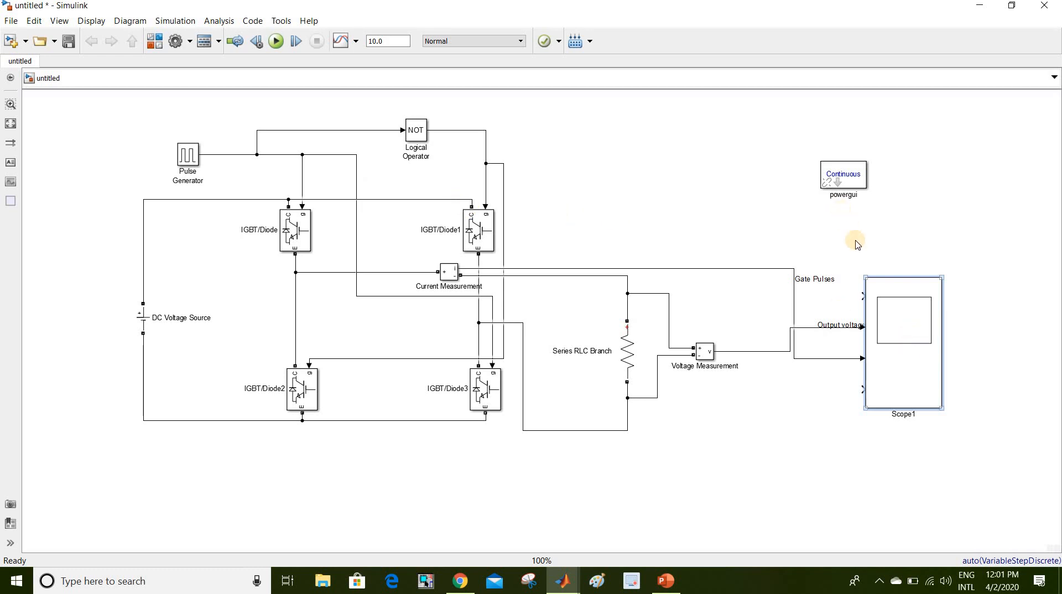
{"action": "mouse_move", "coordinate": [864, 295]}
{"action": "left_mouse_down"}
{"action": "mouse_move", "coordinate": [699, 213]}
{"action": "mouse_move", "coordinate": [416, 224]}
{"action": "mouse_move", "coordinate": [357, 171]}
{"action": "mouse_move", "coordinate": [430, 174]}
{"action": "mouse_move", "coordinate": [344, 173]}
{"action": "mouse_move", "coordinate": [361, 162]}
{"action": "mouse_move", "coordinate": [348, 228]}
{"action": "mouse_move", "coordinate": [295, 224]}
{"action": "mouse_move", "coordinate": [431, 181]}
{"action": "mouse_move", "coordinate": [284, 154]}
{"action": "left_mouse_up"}
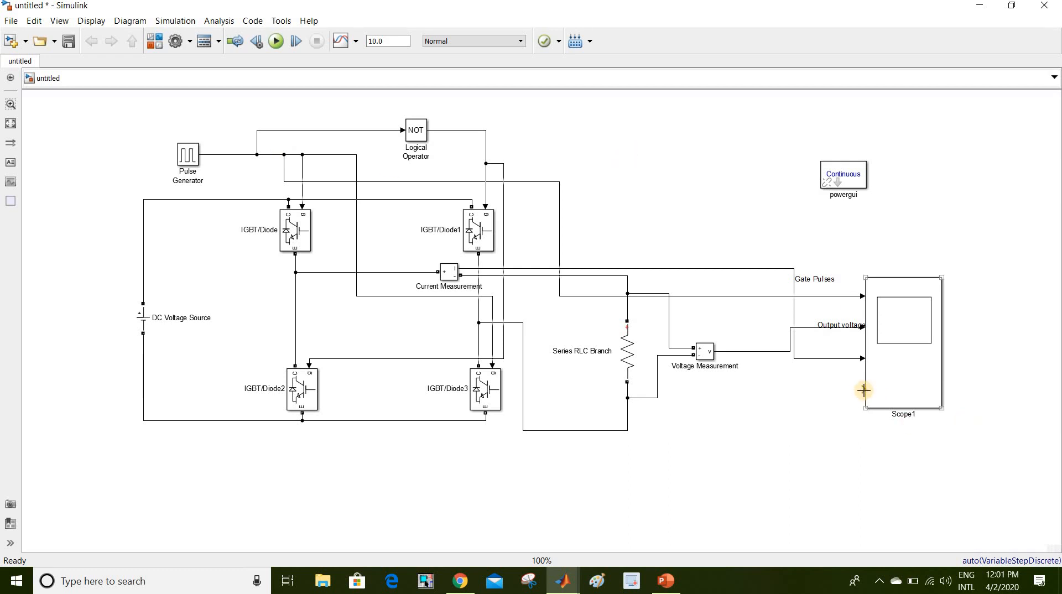
- Delete the old Output voltage line, then wire the NOT output to Scope1 input 2 and Voltage Measurement to input 4
{"action": "left_click", "coordinate": [832, 332]}
{"action": "key", "text": "Delete"}
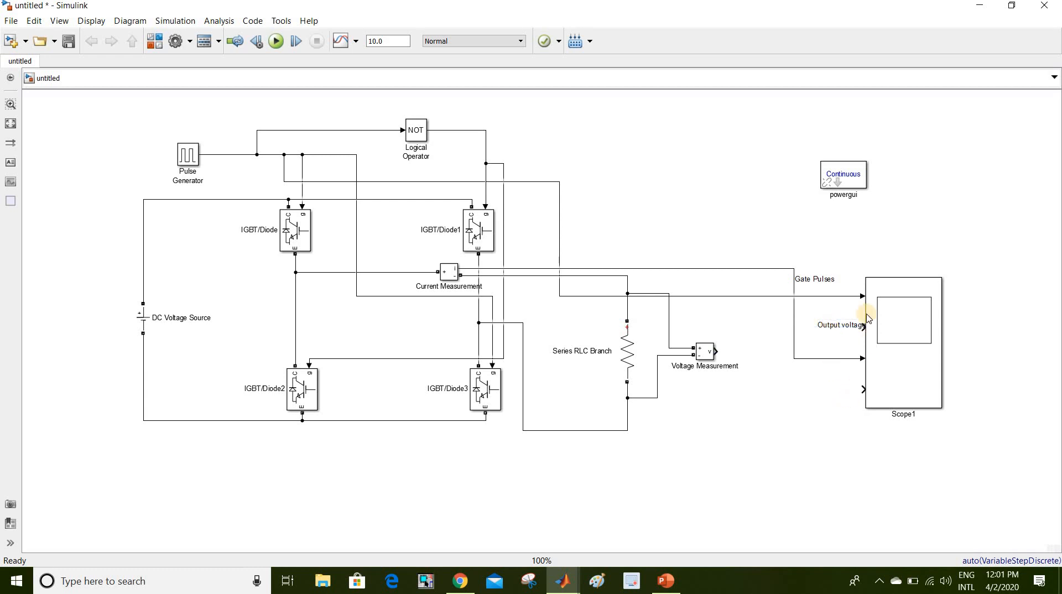
{"action": "left_click", "coordinate": [831, 324]}
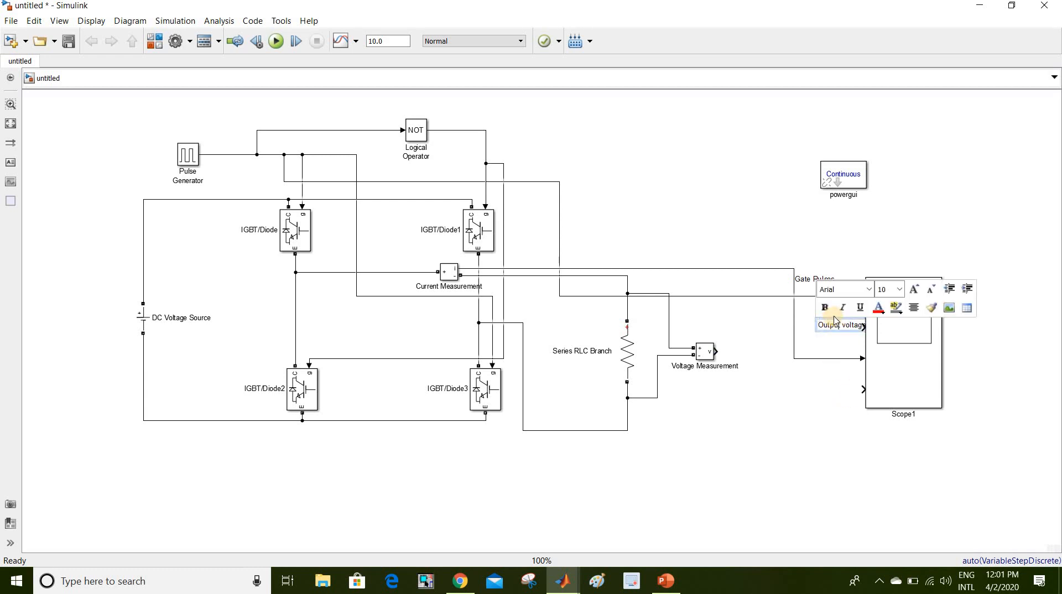
{"action": "left_click", "coordinate": [870, 385]}
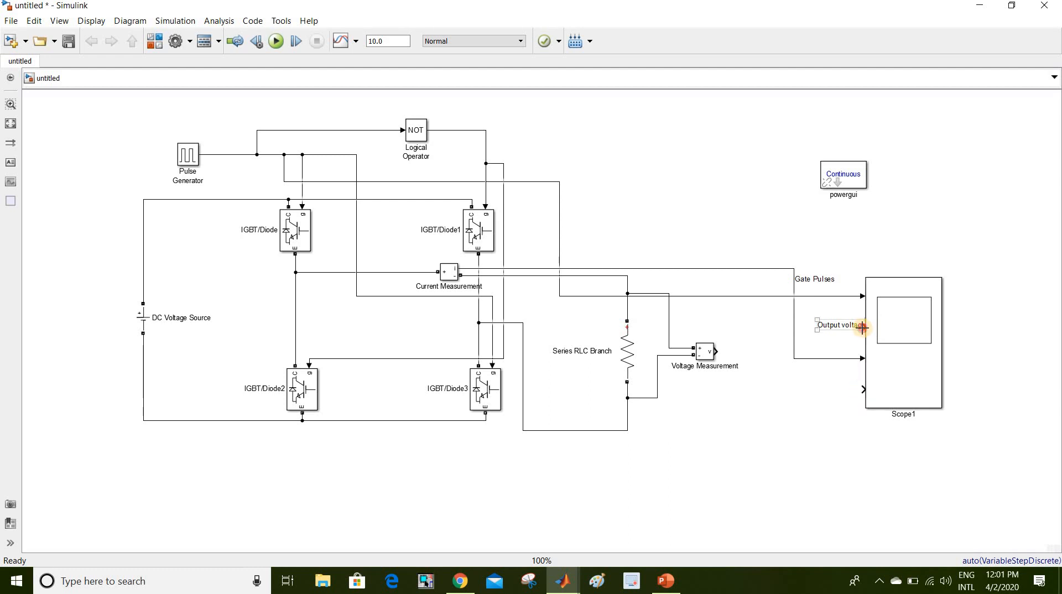
{"action": "mouse_move", "coordinate": [863, 328]}
{"action": "left_mouse_down"}
{"action": "mouse_move", "coordinate": [739, 291]}
{"action": "mouse_move", "coordinate": [669, 247]}
{"action": "mouse_move", "coordinate": [580, 214]}
{"action": "mouse_move", "coordinate": [486, 149]}
{"action": "left_mouse_up"}
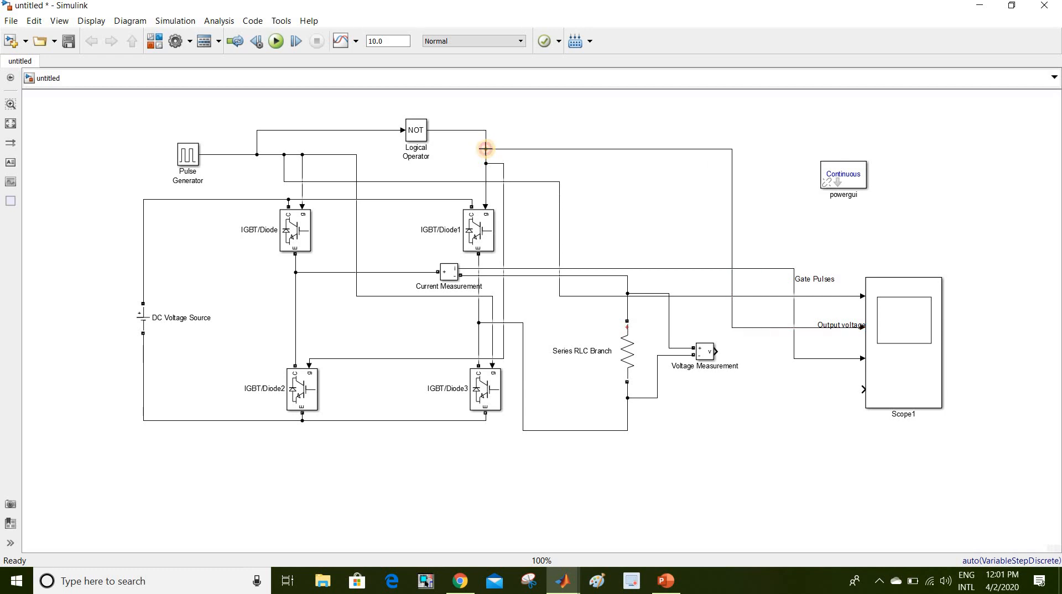
{"action": "left_click", "coordinate": [900, 363]}
{"action": "left_click_drag", "start_coordinate": [864, 388], "coordinate": [716, 352]}
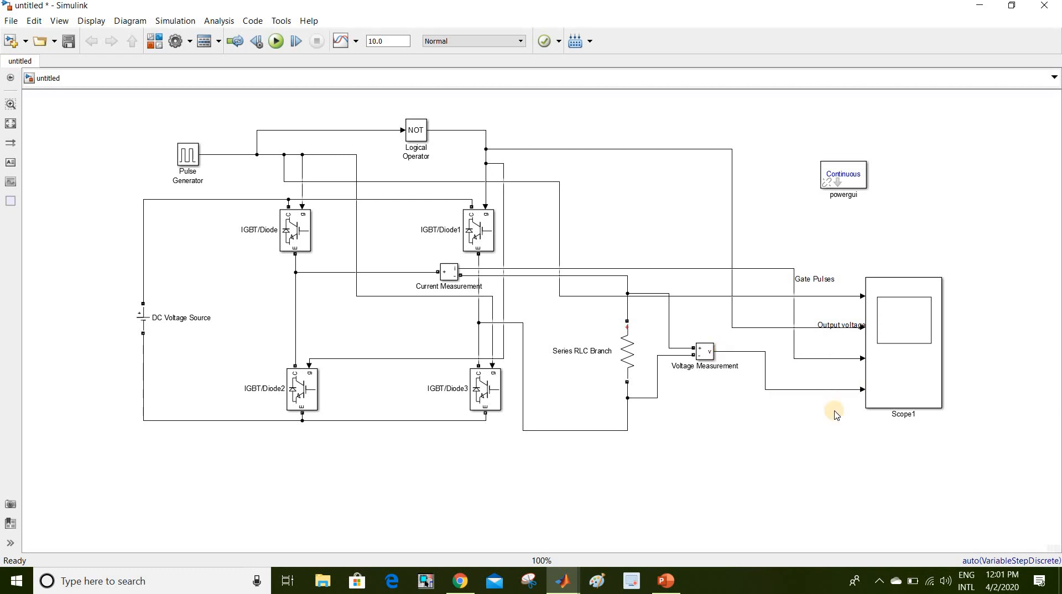
- Run the simulation and zoom Scope1's traces into roughly 2.1–2.4 s
{"action": "left_click", "coordinate": [277, 41]}
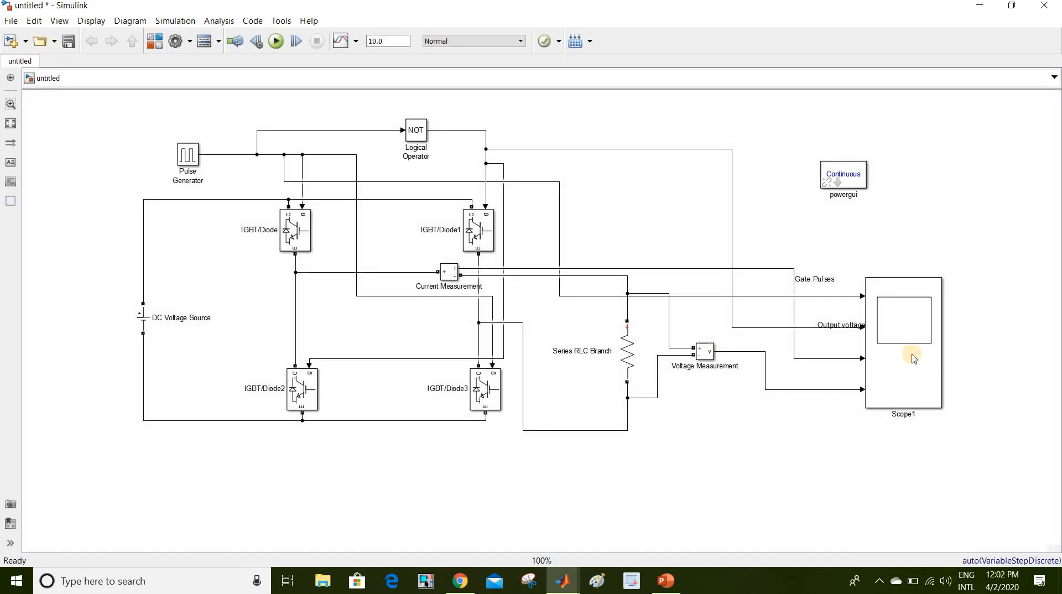
{"action": "double_click", "coordinate": [913, 357]}
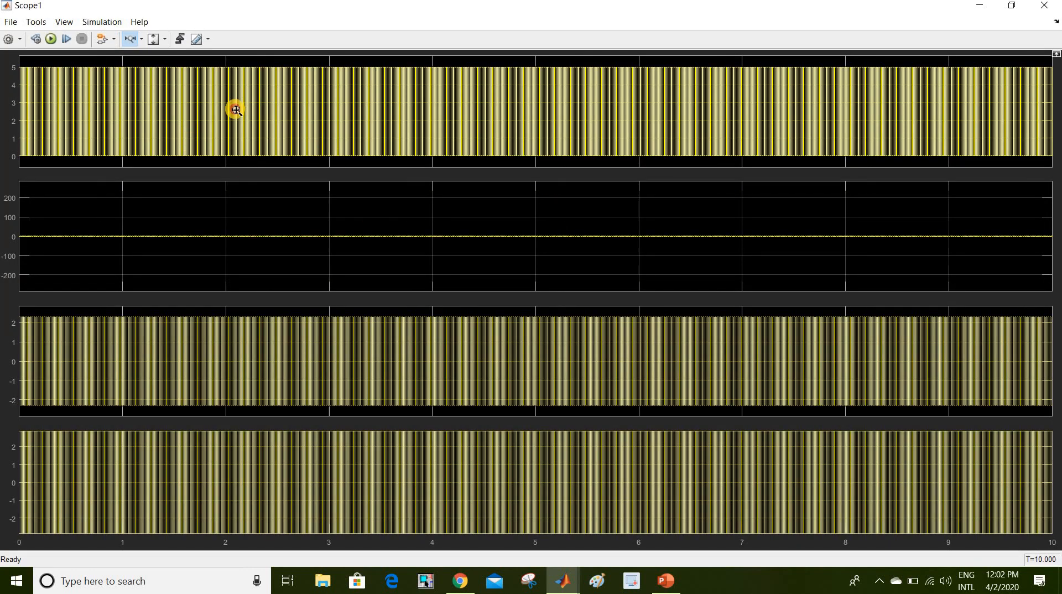
{"action": "left_click_drag", "start_coordinate": [236, 109], "coordinate": [270, 111]}
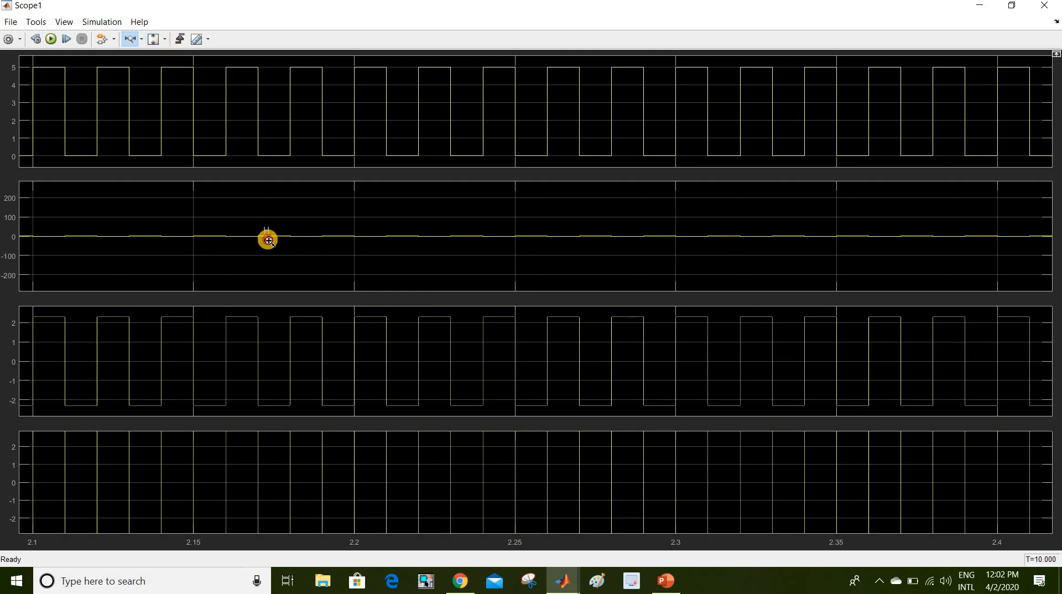
{"action": "mouse_move", "coordinate": [268, 244]}
{"action": "left_mouse_down"}
{"action": "mouse_move", "coordinate": [263, 203]}
{"action": "mouse_move", "coordinate": [244, 194]}
{"action": "mouse_move", "coordinate": [263, 220]}
{"action": "left_mouse_up"}
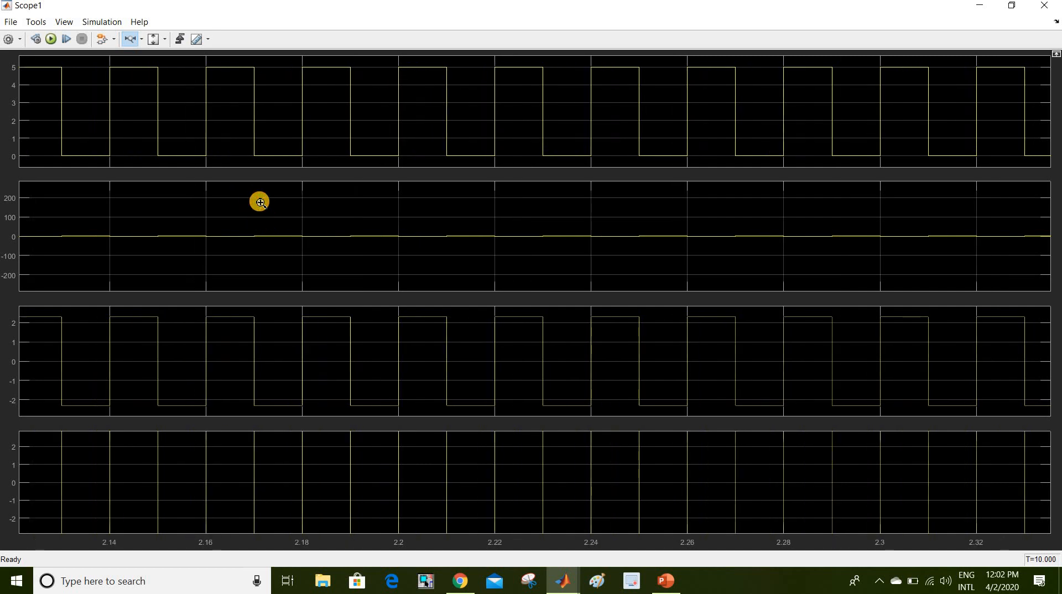
- Zoom the plots vertically and scale the axes to fit each full waveform
{"action": "left_click", "coordinate": [142, 40]}
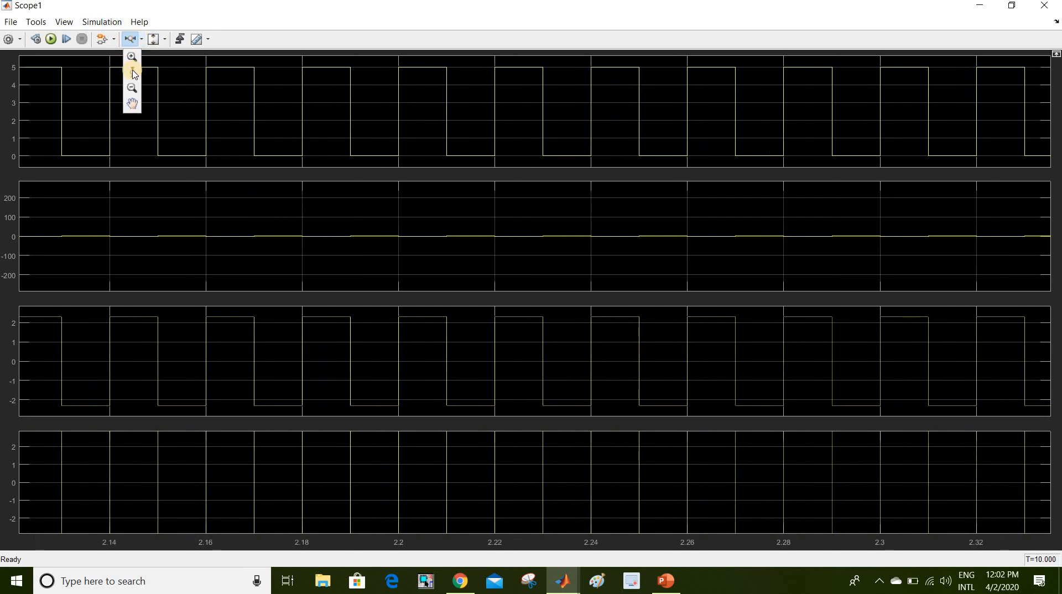
{"action": "left_click", "coordinate": [132, 73]}
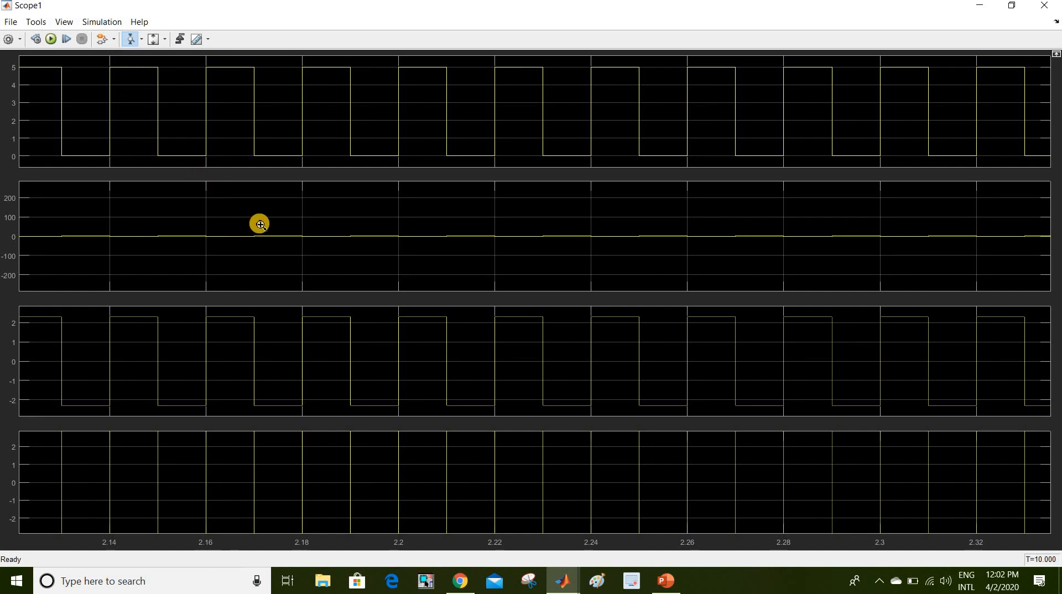
{"action": "left_click_drag", "start_coordinate": [273, 225], "coordinate": [279, 272]}
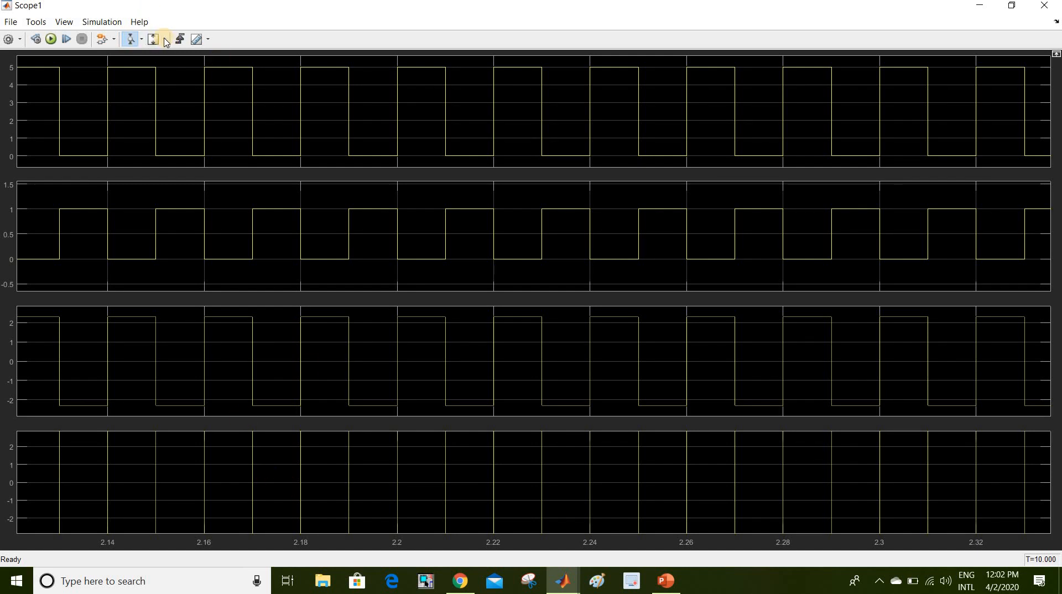
{"action": "left_click", "coordinate": [166, 42]}
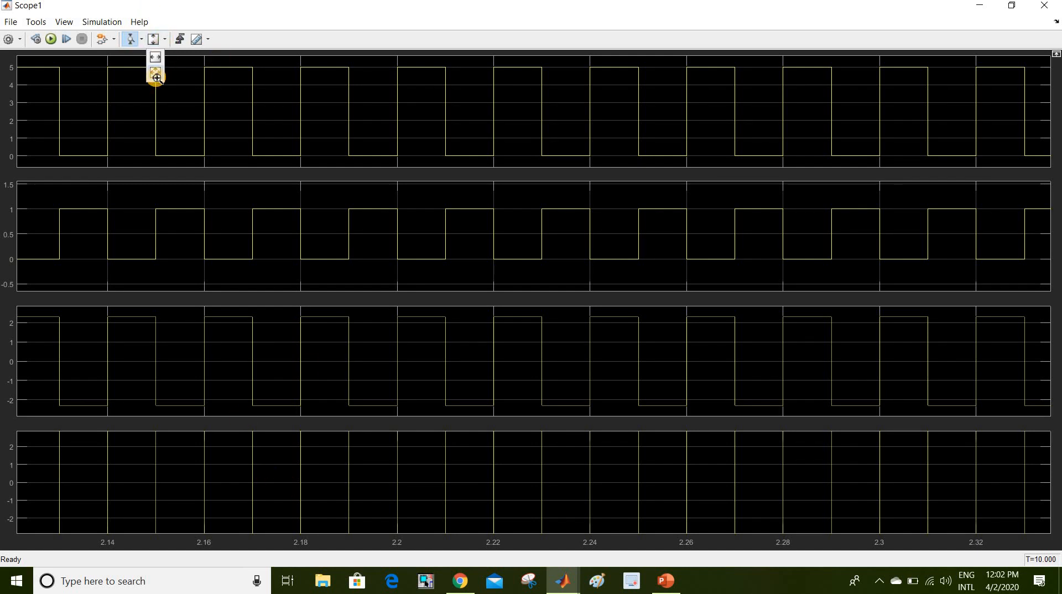
{"action": "left_click", "coordinate": [156, 75]}
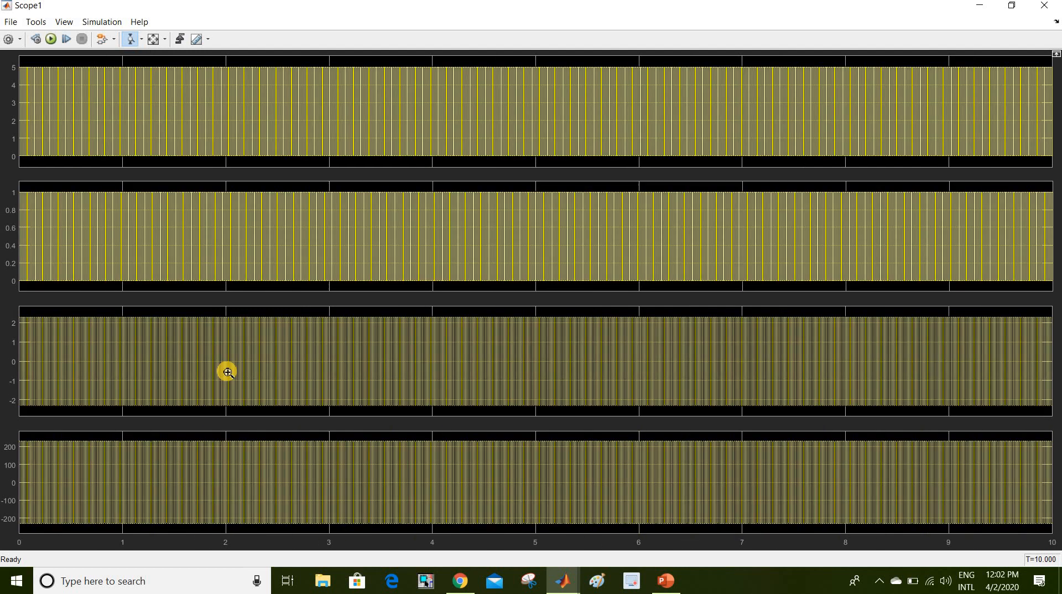
{"action": "left_click", "coordinate": [274, 466]}
{"action": "left_click", "coordinate": [165, 42]}
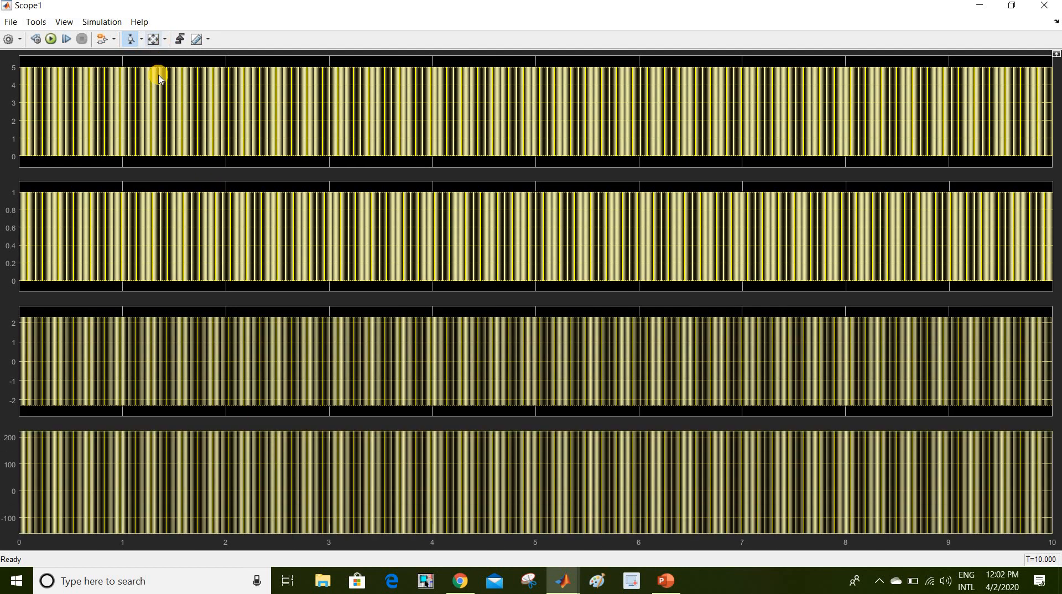
{"action": "left_click", "coordinate": [154, 40]}
- Zoom all plots horizontally into about 2.1–2.19 s, then return to the diagram
{"action": "left_click", "coordinate": [142, 40]}
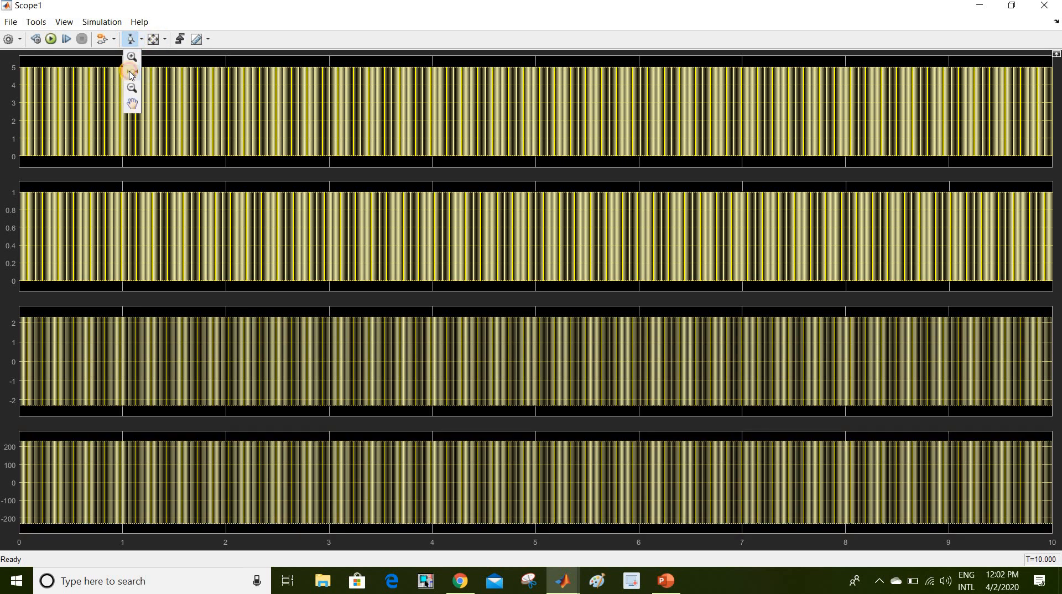
{"action": "left_click", "coordinate": [130, 74]}
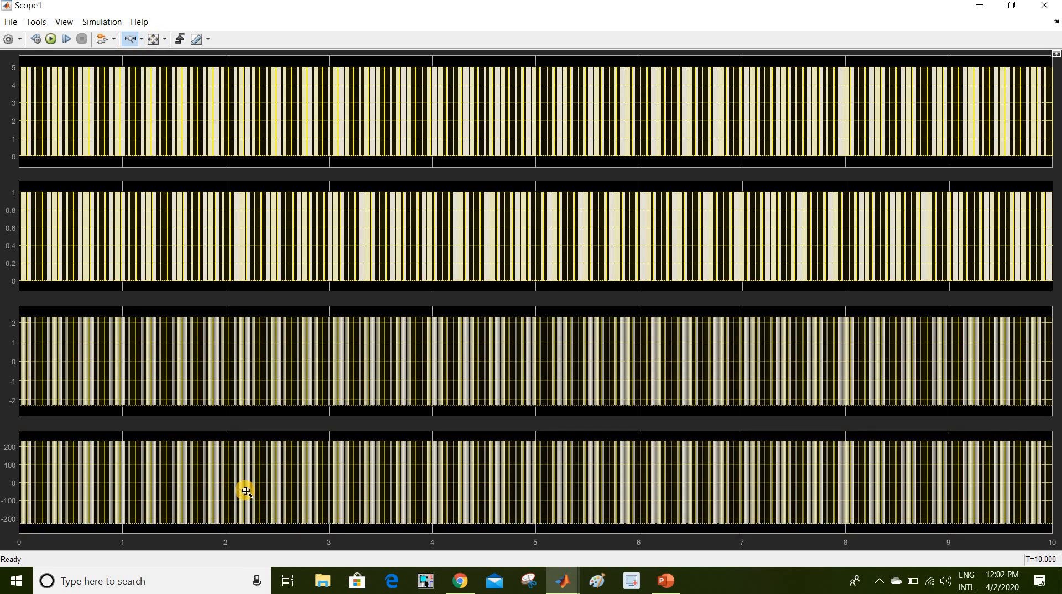
{"action": "left_click_drag", "start_coordinate": [235, 491], "coordinate": [246, 491]}
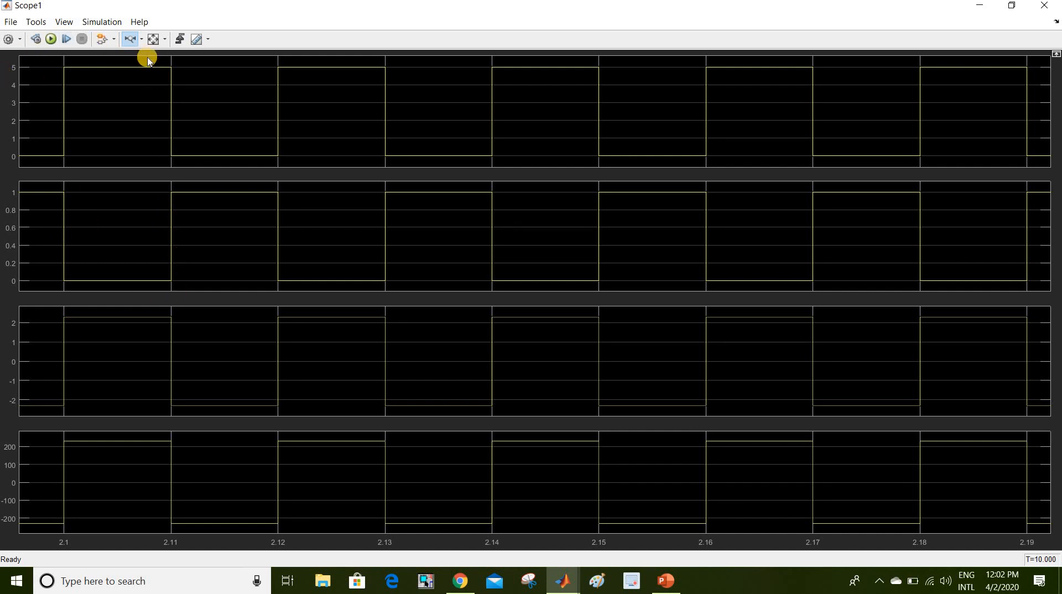
{"action": "left_click", "coordinate": [980, 6]}
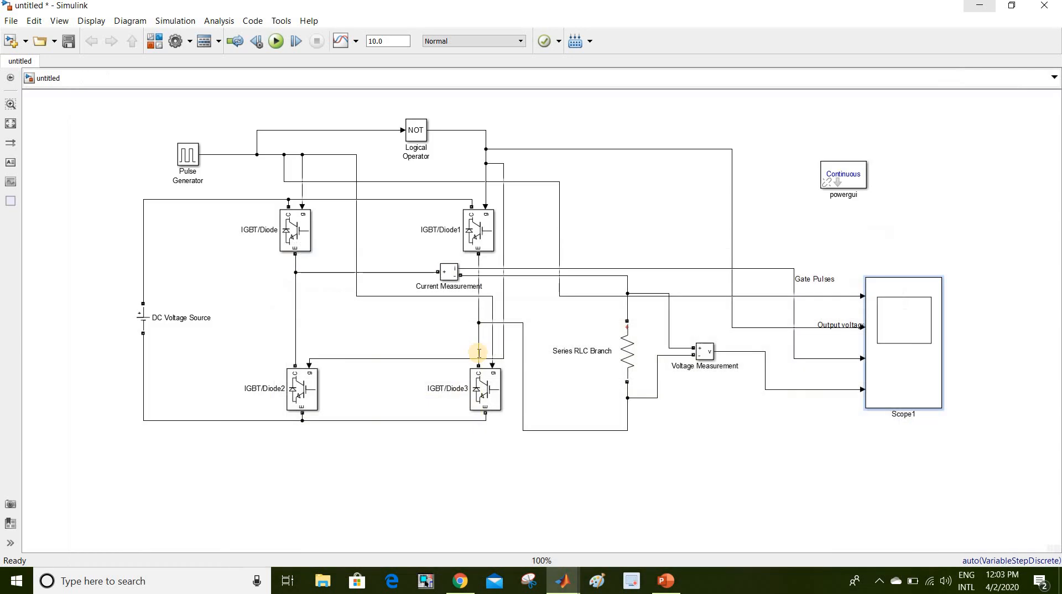
- Make the Series RLC Branch an RL type with 100 Ω and 150e-3 H, then rerun the simulation
{"action": "left_click", "coordinate": [435, 160]}
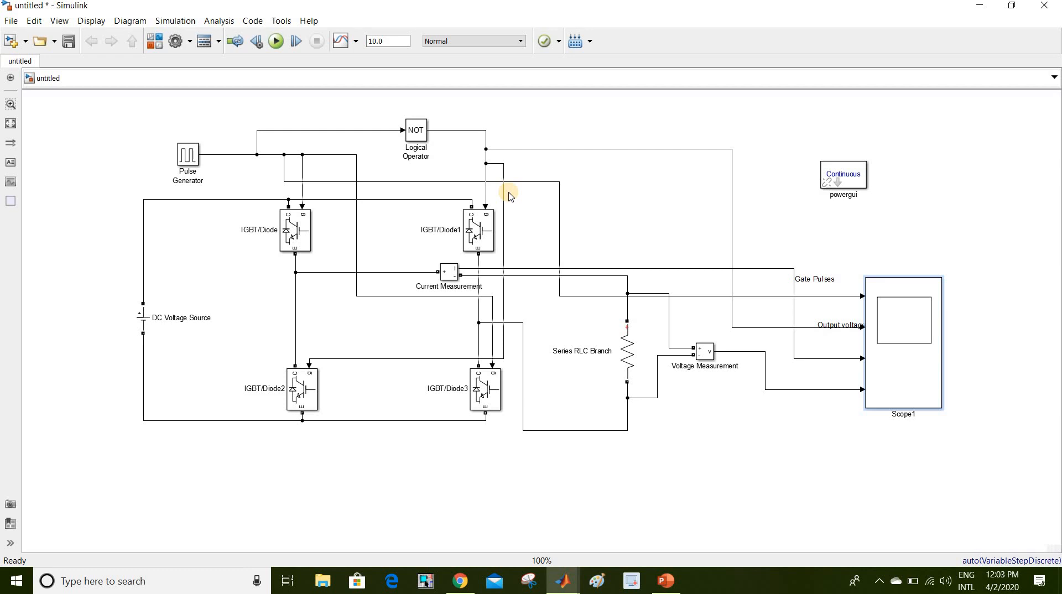
{"action": "left_click", "coordinate": [888, 358]}
{"action": "left_click", "coordinate": [634, 363]}
{"action": "double_click", "coordinate": [634, 364]}
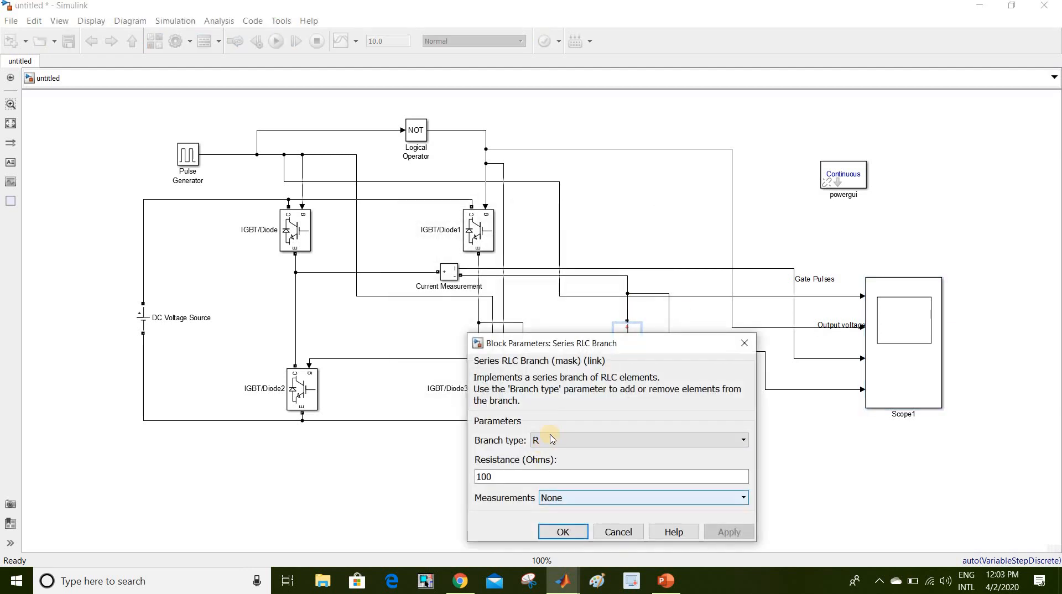
{"action": "left_click", "coordinate": [554, 441]}
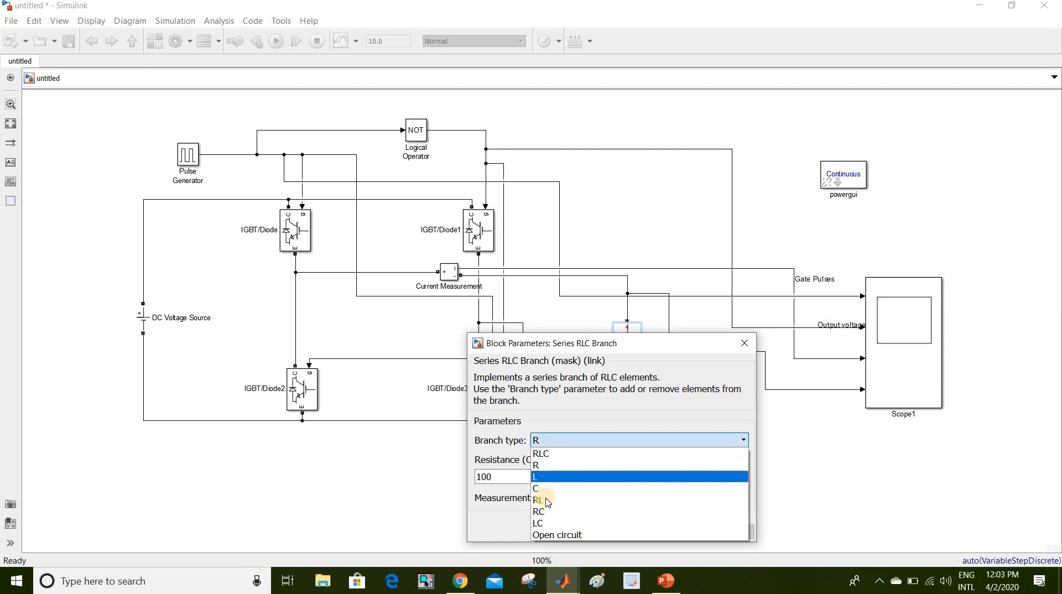
{"action": "left_click", "coordinate": [546, 500]}
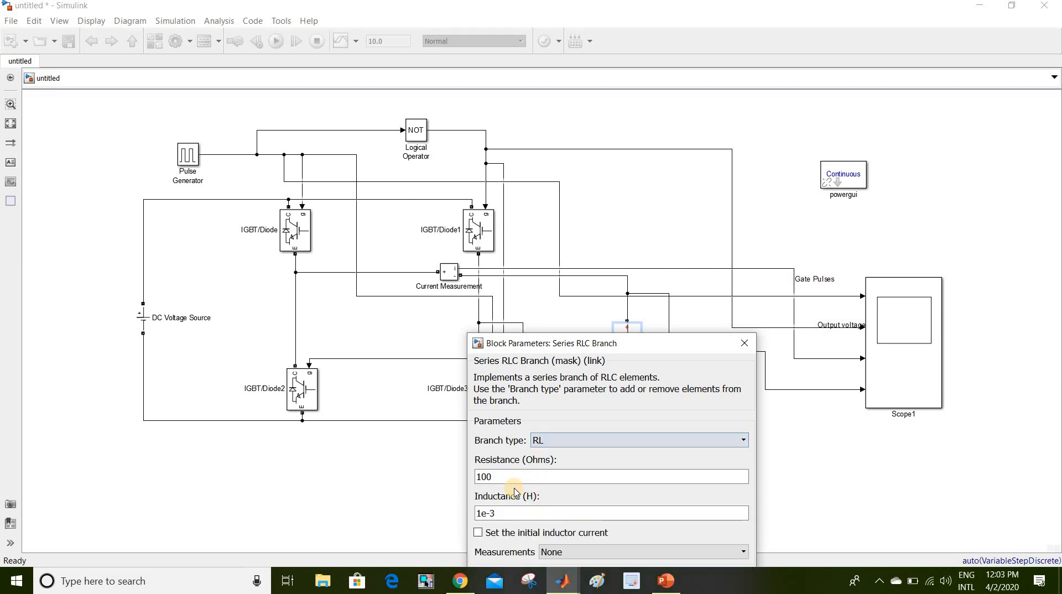
{"action": "double_click", "coordinate": [481, 513]}
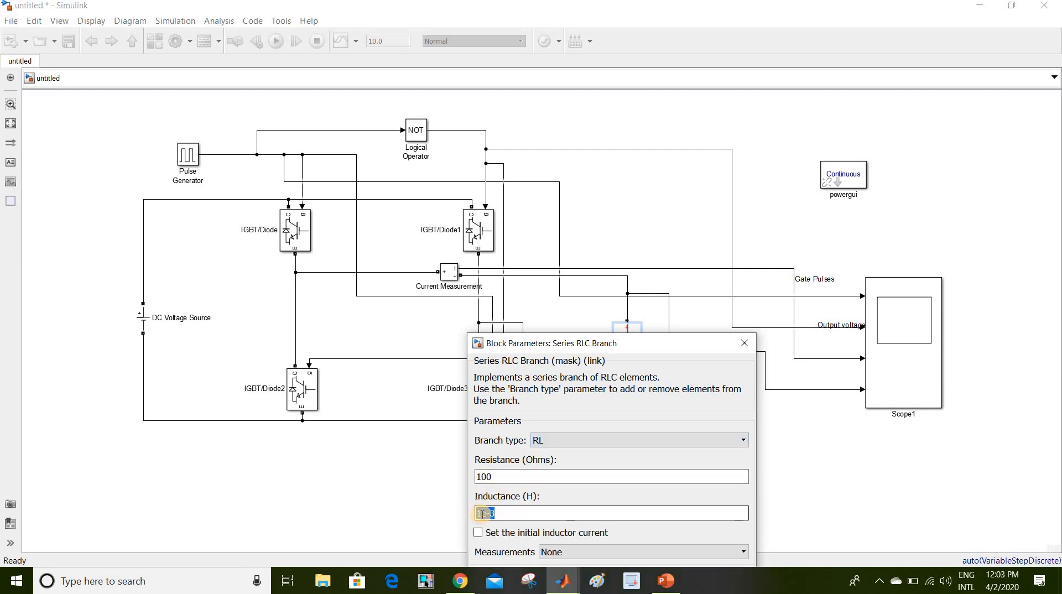
{"action": "left_click", "coordinate": [482, 515]}
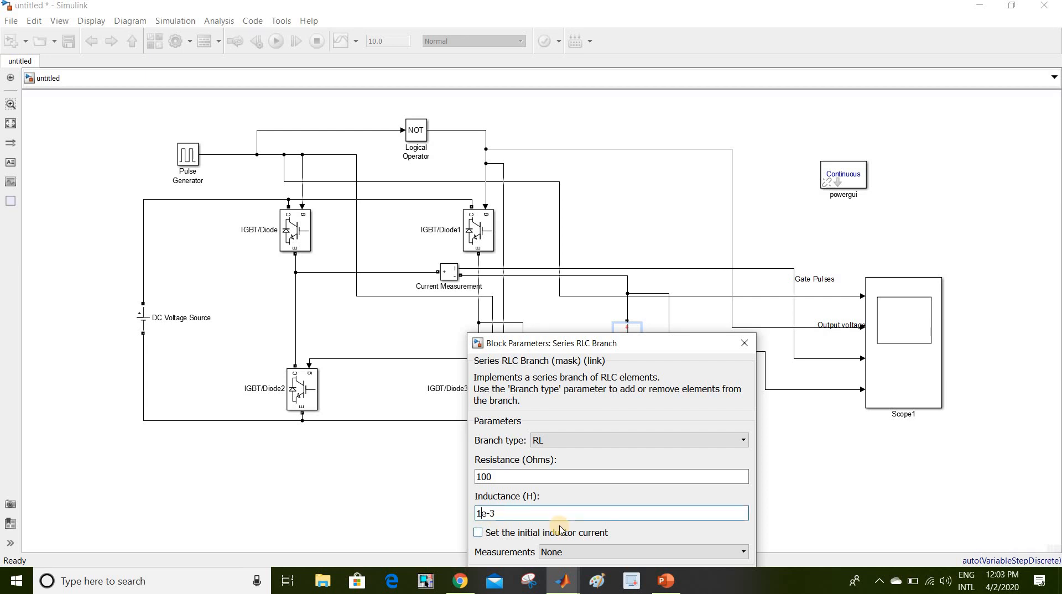
{"action": "type", "text": "50"}
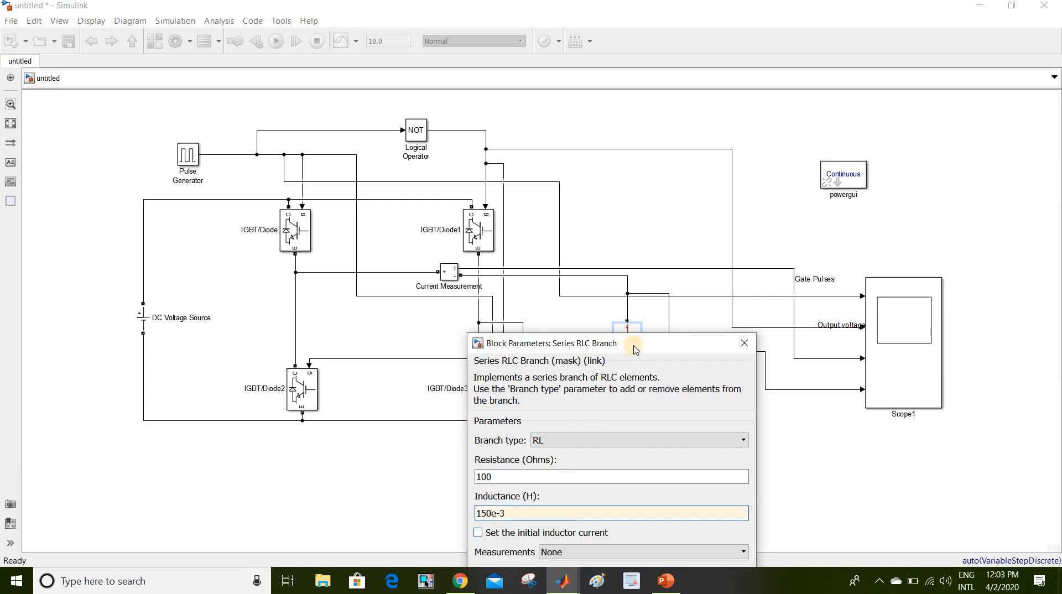
{"action": "left_click_drag", "start_coordinate": [629, 348], "coordinate": [644, 224]}
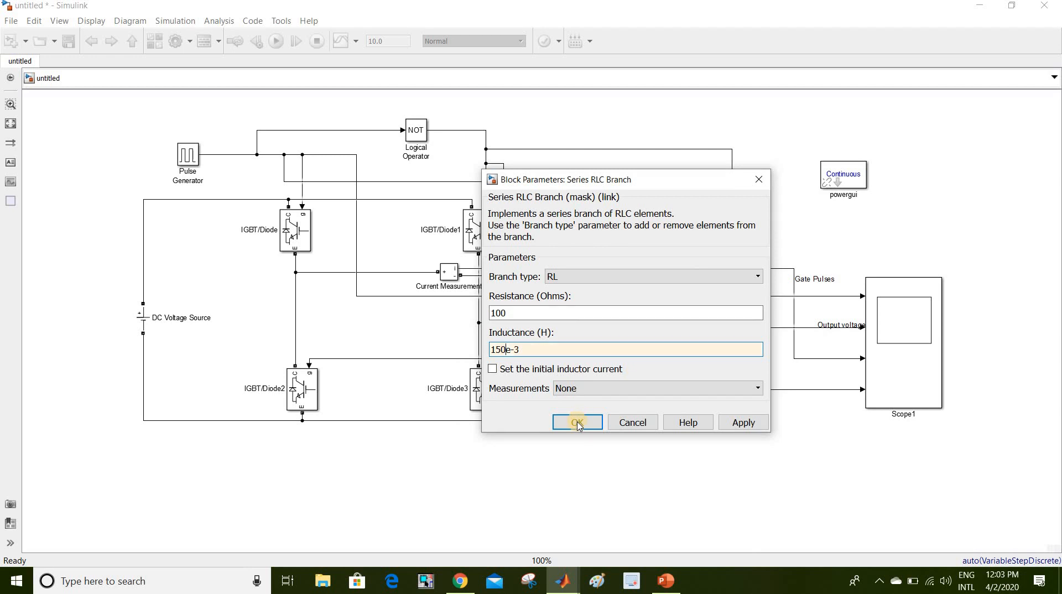
{"action": "left_click", "coordinate": [577, 421]}
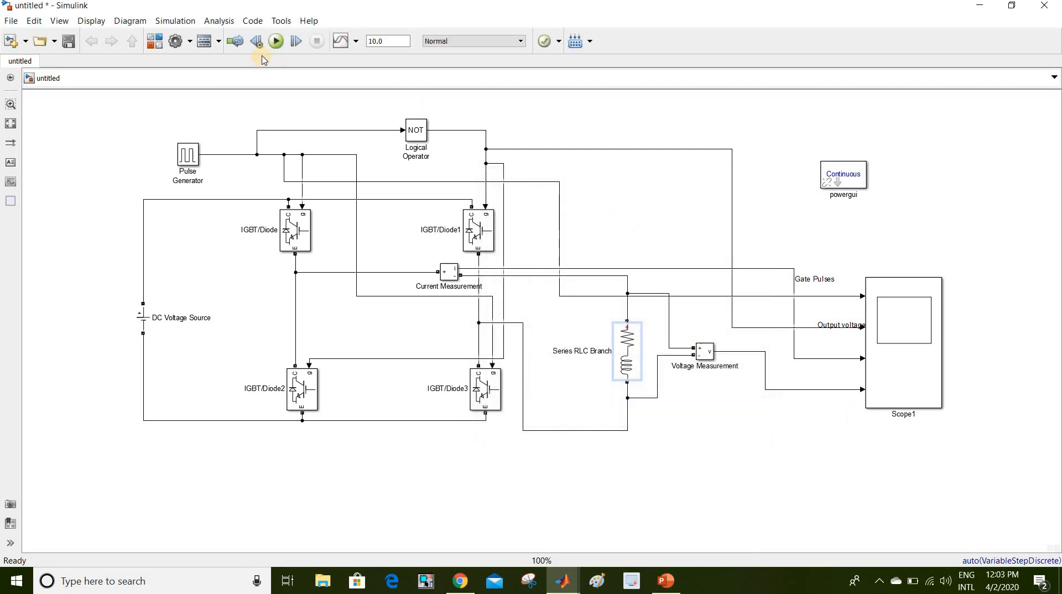
{"action": "left_click", "coordinate": [276, 41]}
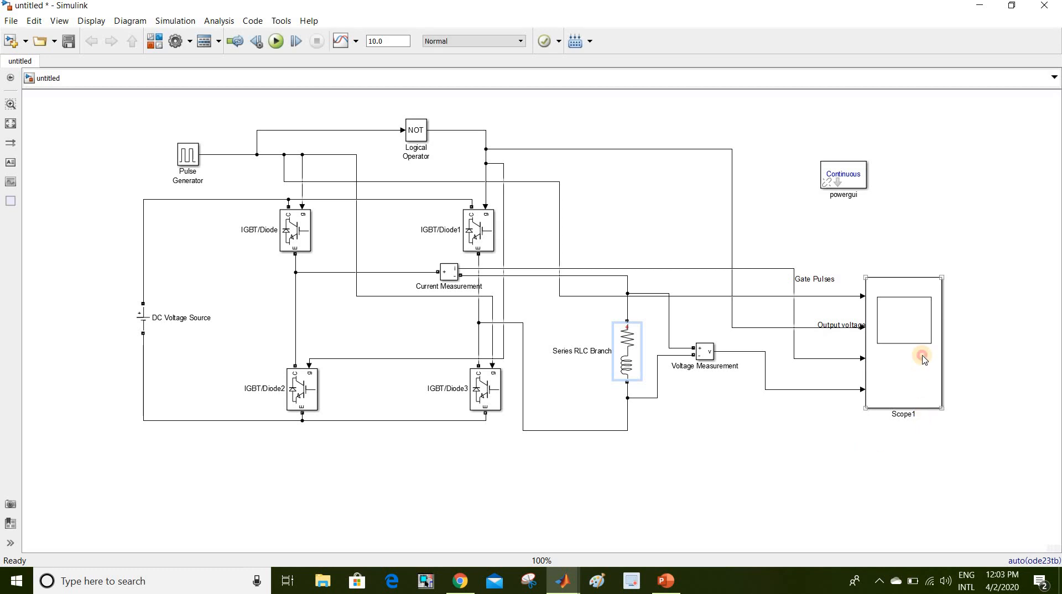
- Zoom Scope1 into a few cycles to check the exponential RL-load current, then return to the diagram
{"action": "double_click", "coordinate": [921, 355]}
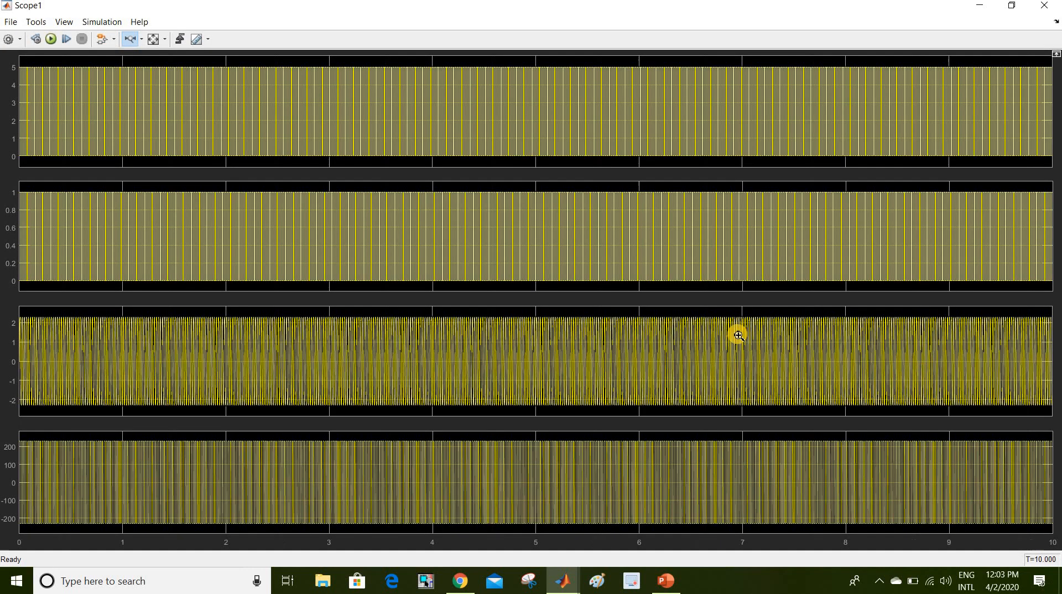
{"action": "left_click", "coordinate": [286, 364]}
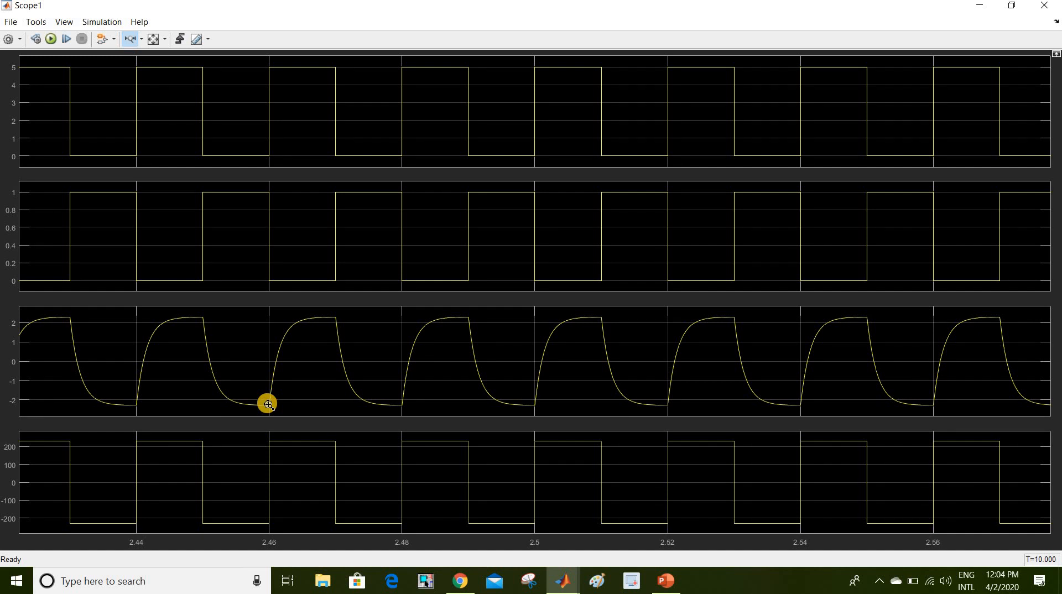
{"action": "left_click", "coordinate": [981, 7]}
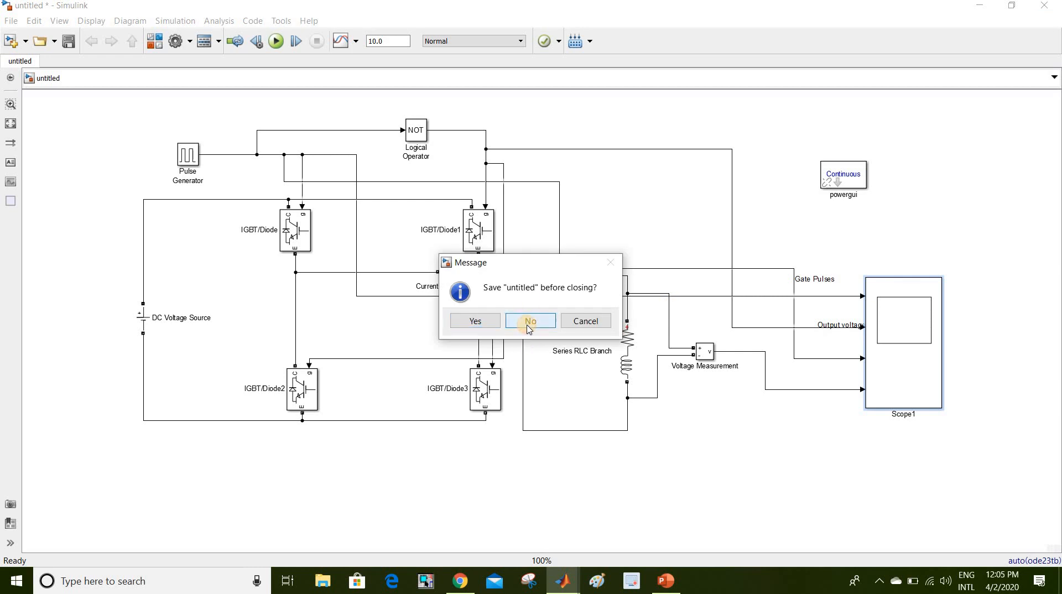
- Answer No to the save prompt so the untitled model closes unsaved
{"action": "left_click", "coordinate": [530, 322]}
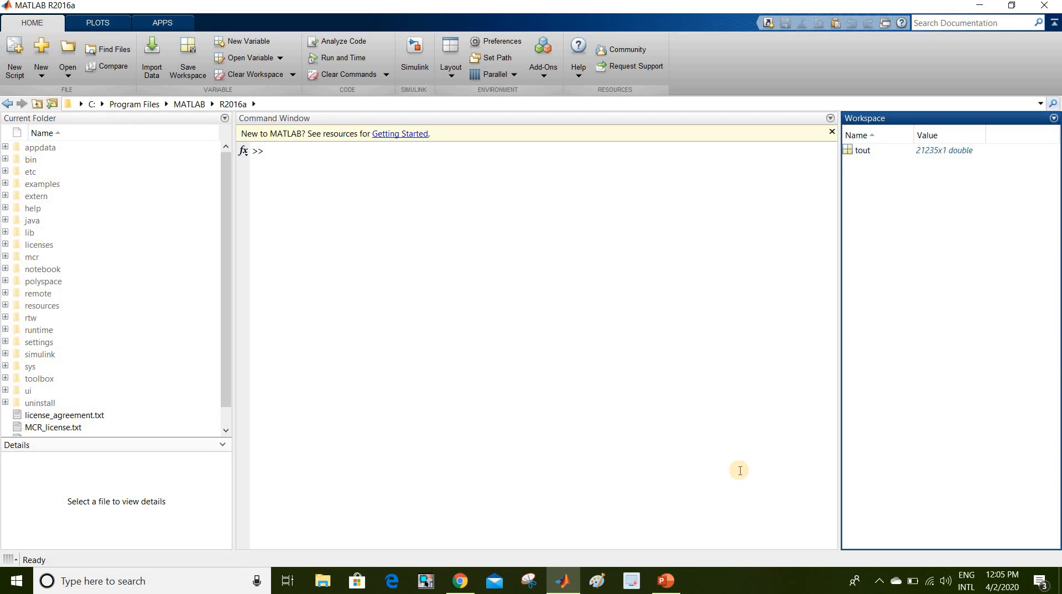
{"action": "left_click", "coordinate": [637, 587]}
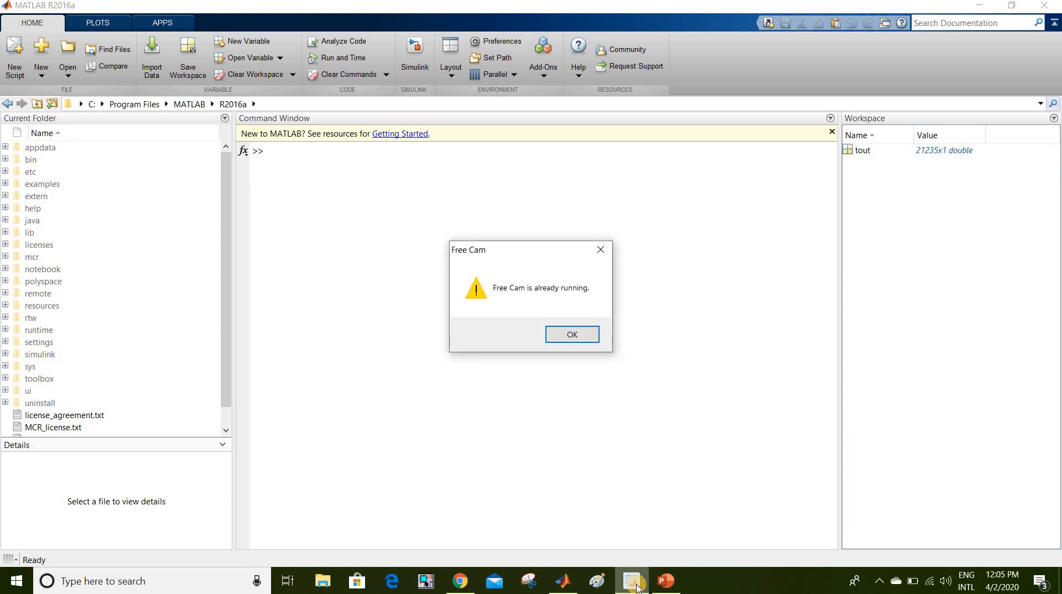
{"action": "left_click", "coordinate": [603, 250]}
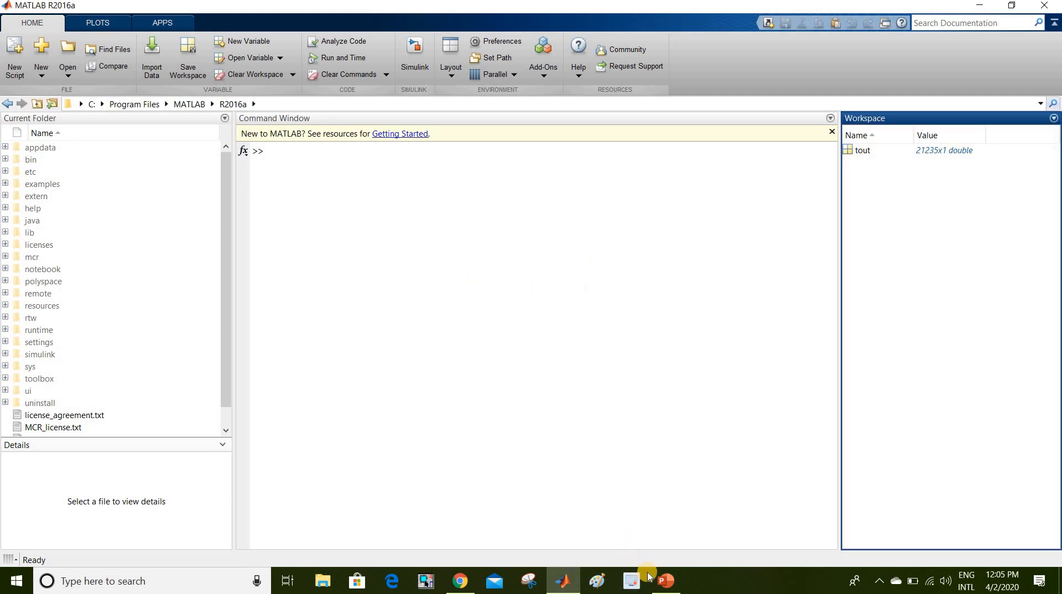